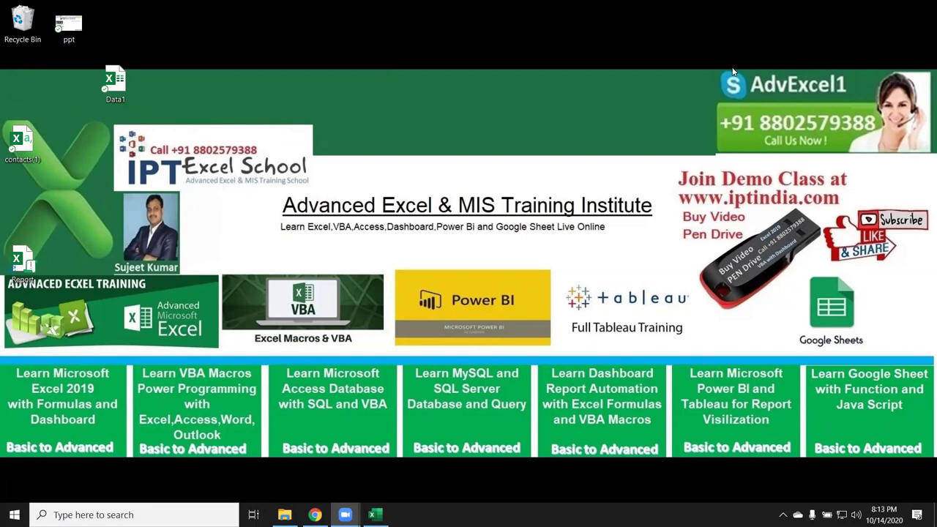
- Sort the Data sheet's rows by Sales in column D, smallest to largest
click(375, 514)
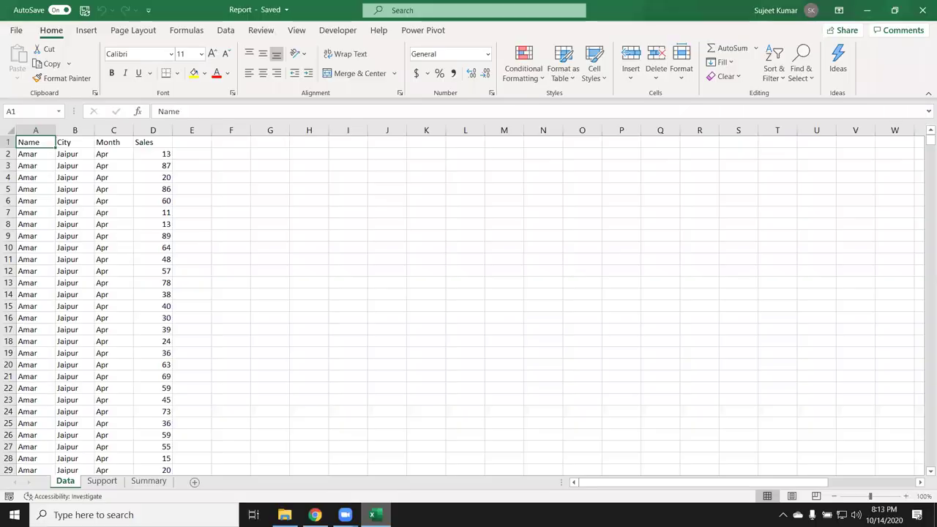
click(68, 198)
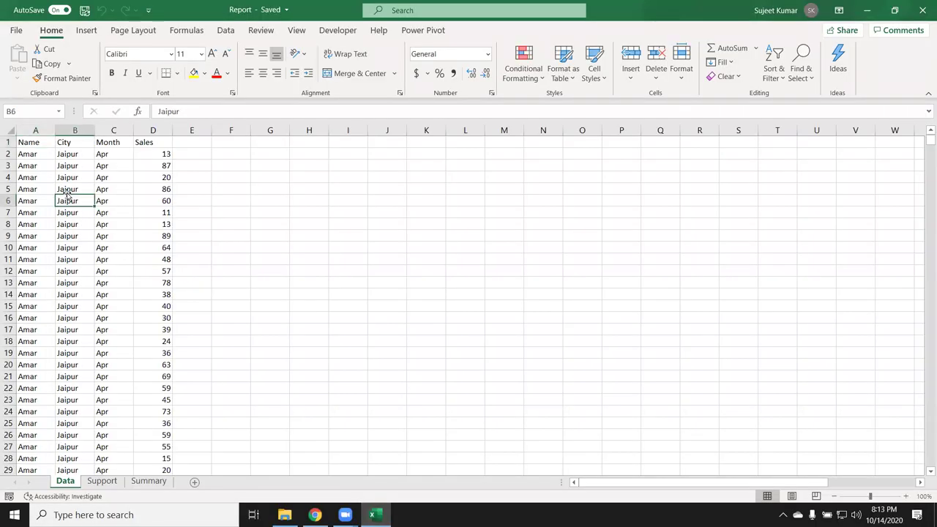
click(42, 143)
click(66, 177)
click(102, 177)
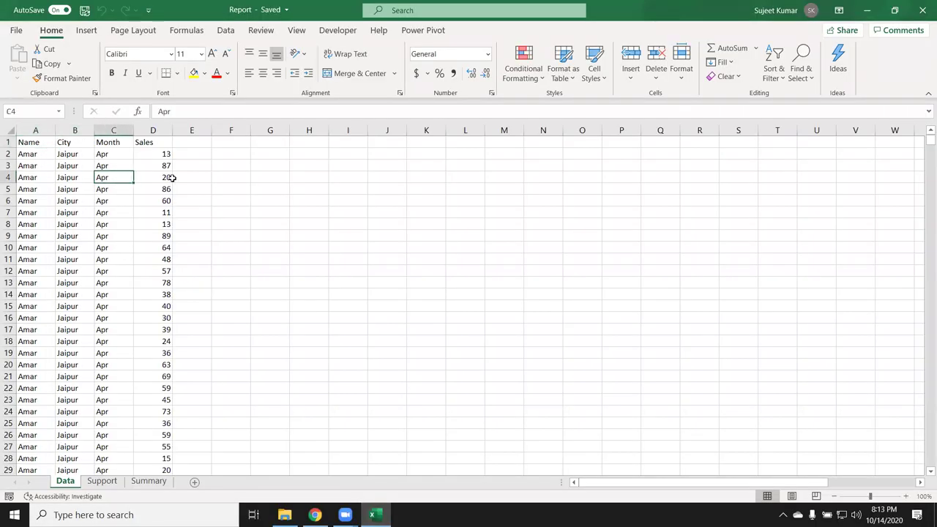
click(175, 179)
click(147, 146)
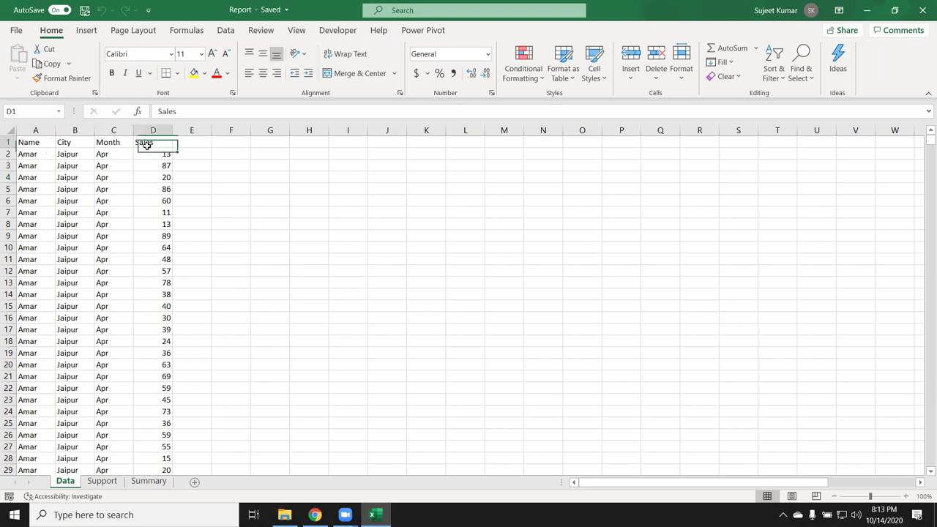
click(773, 68)
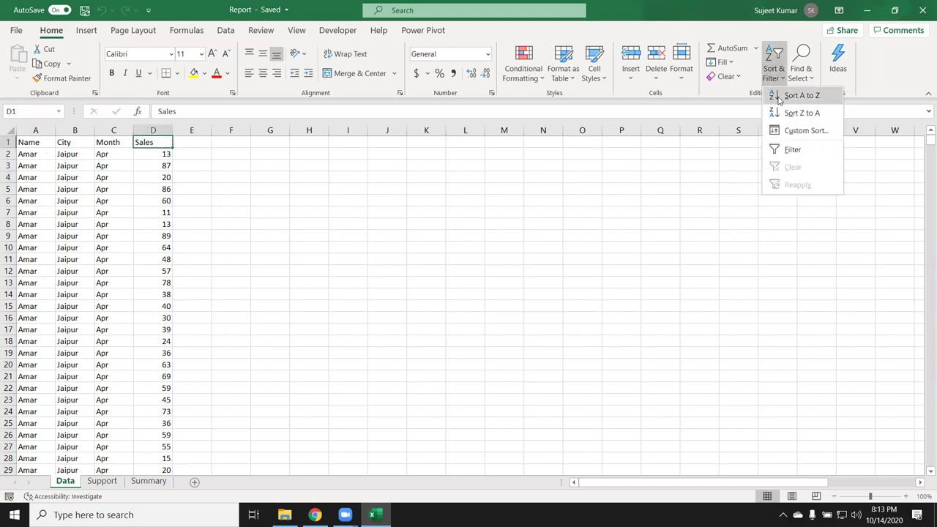
click(801, 96)
- Check the sorted rows, then switch to the Summary sheet
click(65, 213)
click(103, 212)
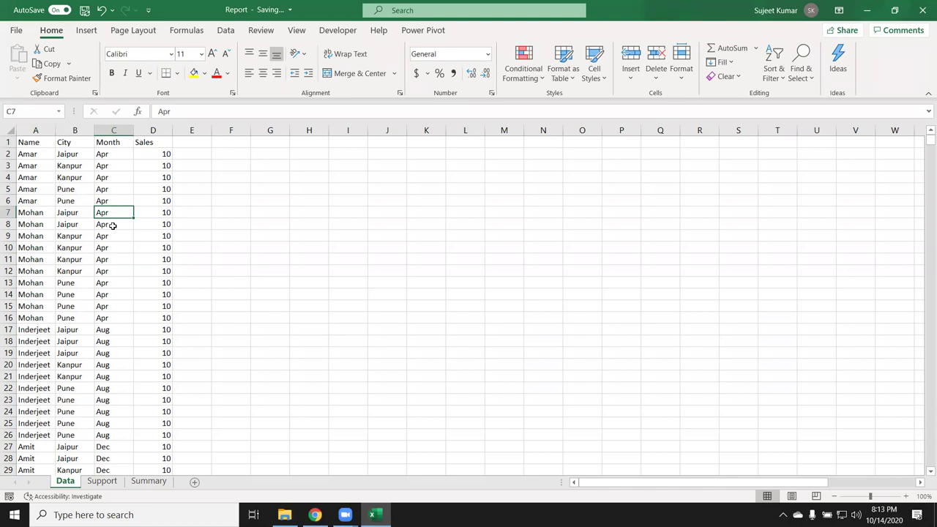
scroll(115, 412, down, 5)
scroll(115, 412, down, 4)
scroll(113, 380, up, 5)
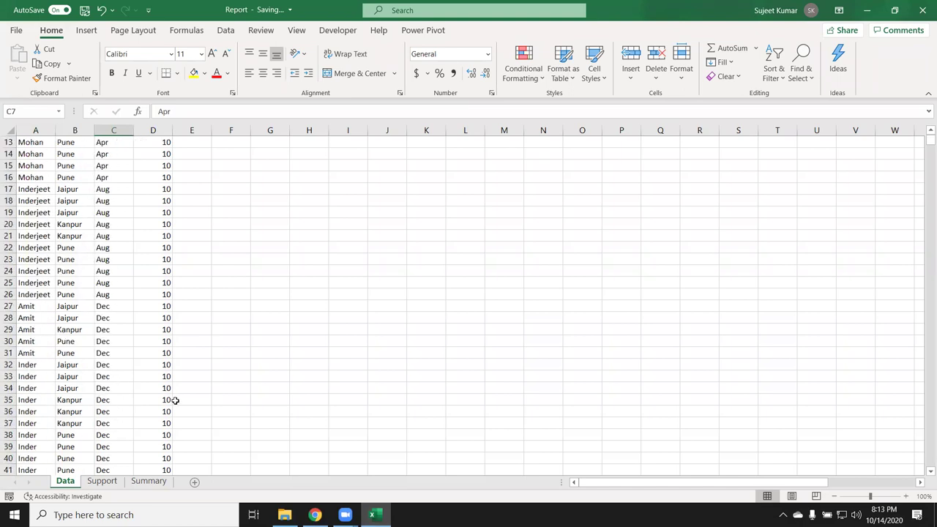
click(163, 482)
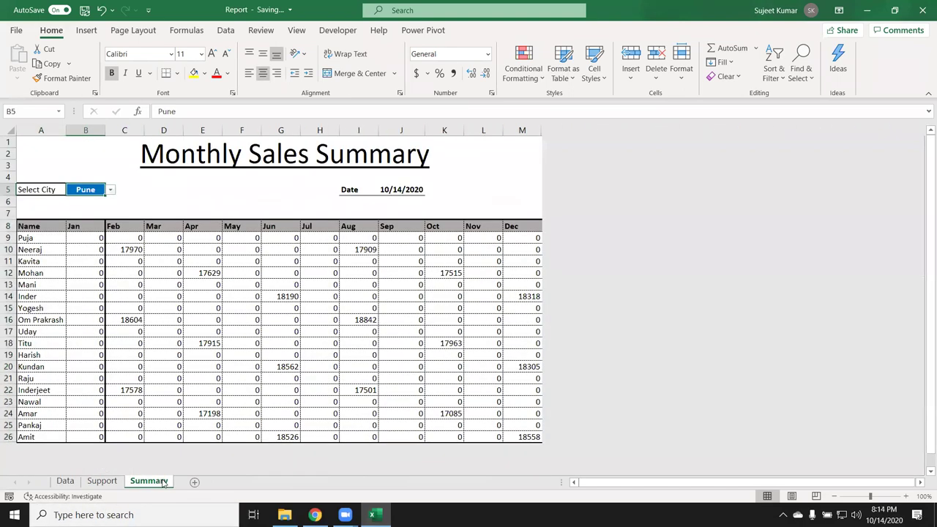
- Switch the Summary's B5 city to Delhi, then Pune, then Noida
click(111, 190)
click(88, 200)
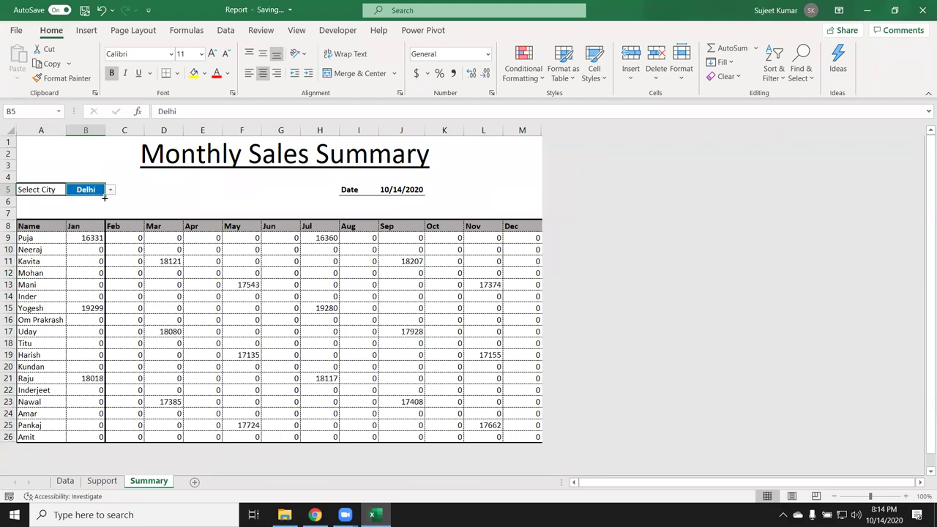
click(110, 190)
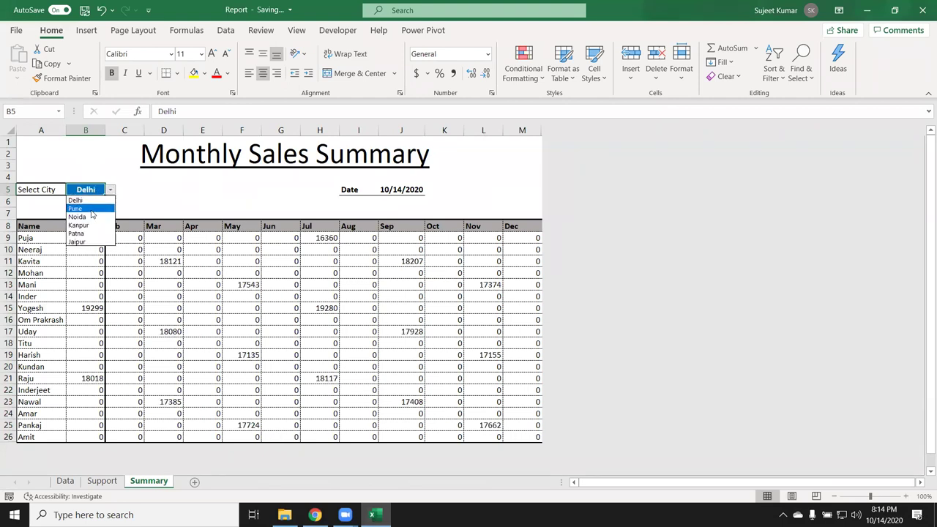
click(94, 210)
click(111, 190)
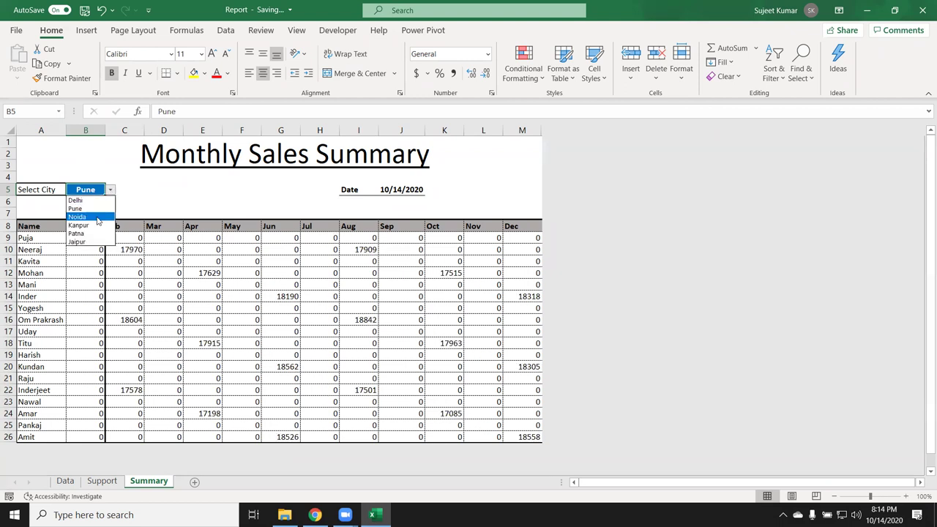
click(97, 217)
- Pick Kanpur, leave the city on Patna, and return to the Data sheet
click(111, 191)
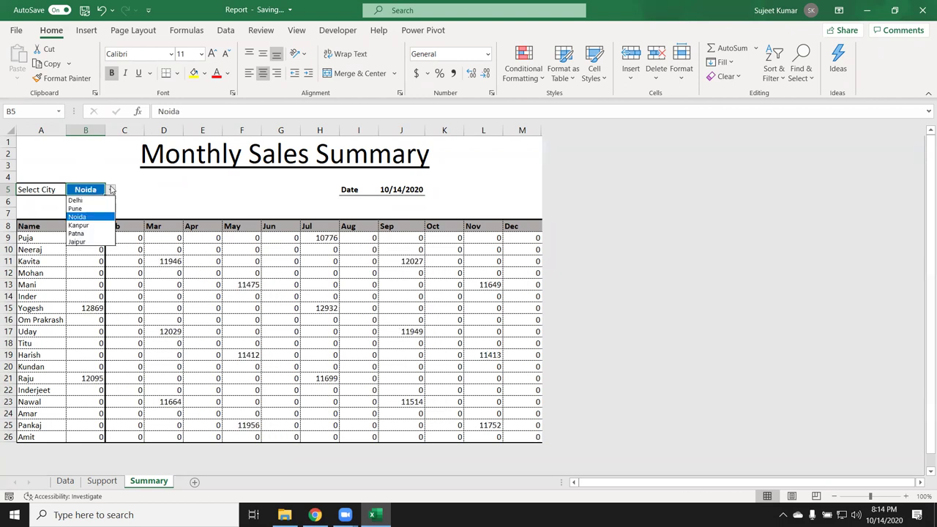
click(92, 225)
click(110, 192)
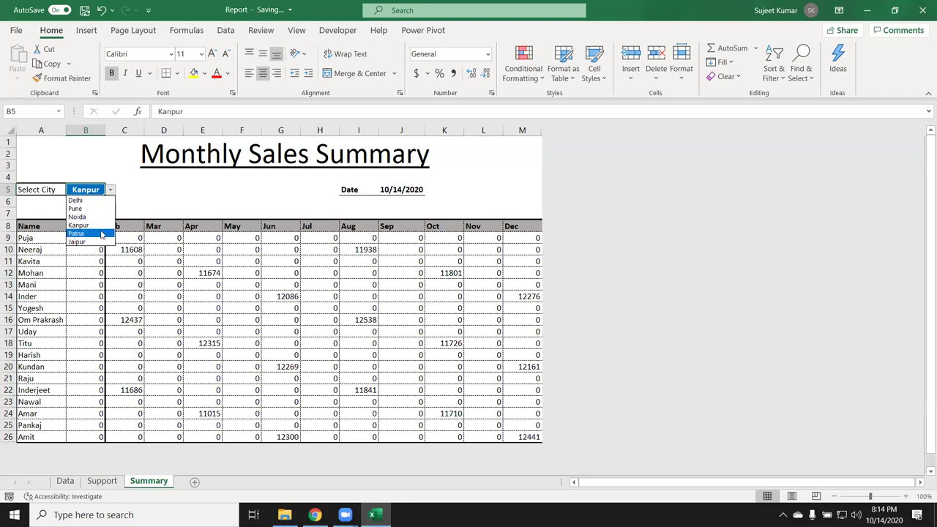
click(102, 233)
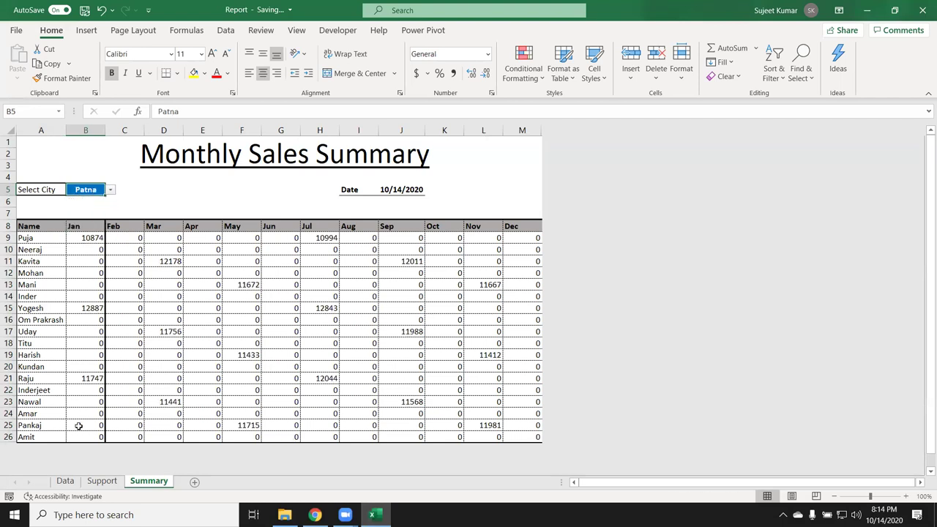
click(72, 483)
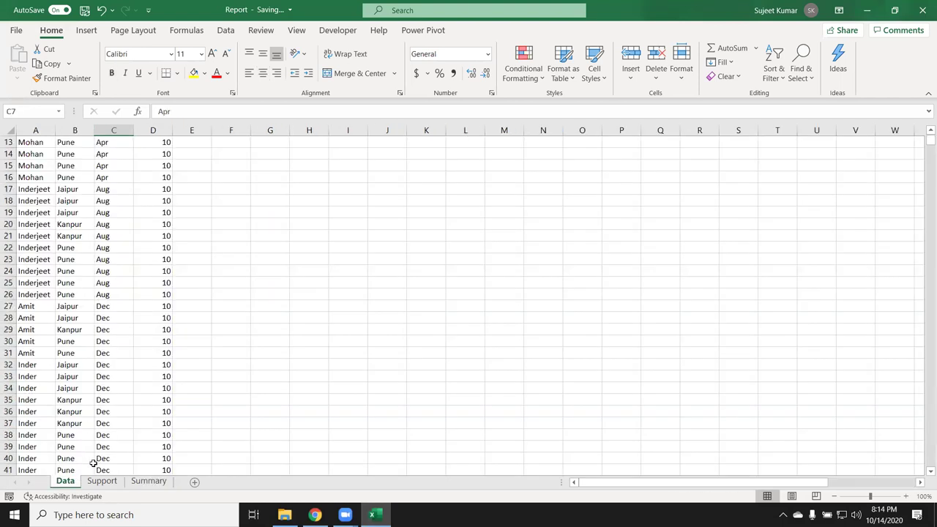
- Review the six city names in F2:F7 on the Support sheet
click(101, 481)
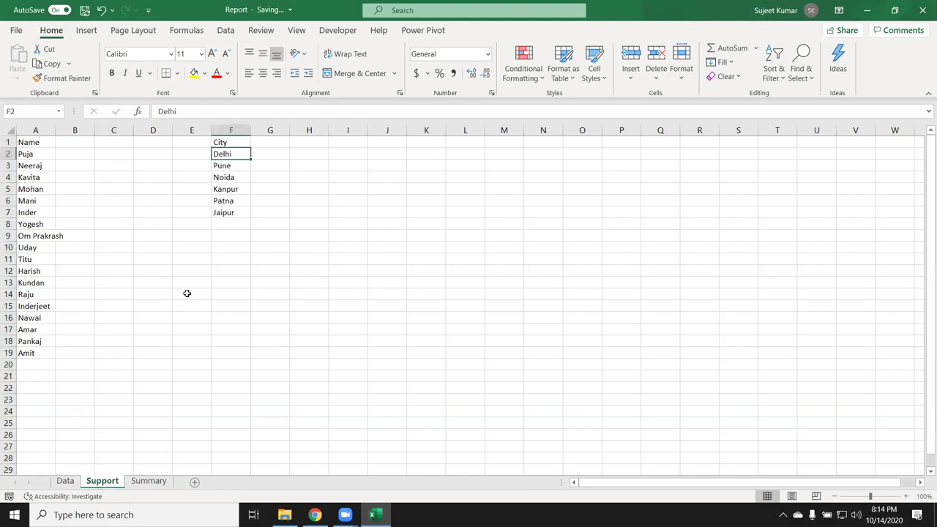
drag(230, 152, 231, 219)
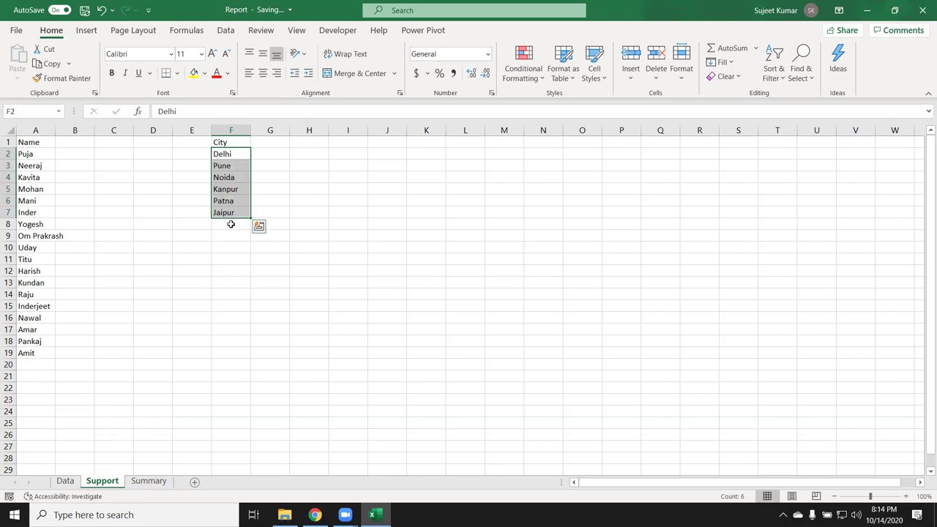
click(336, 249)
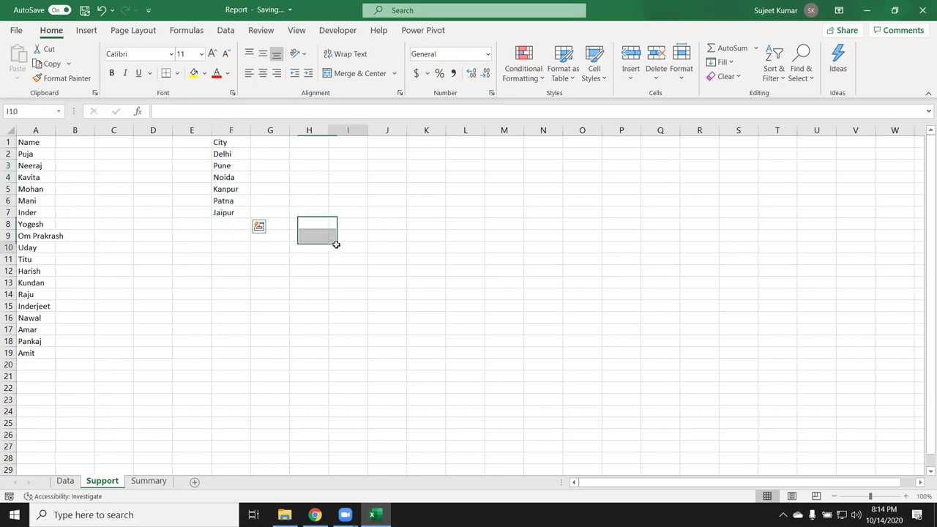
click(221, 154)
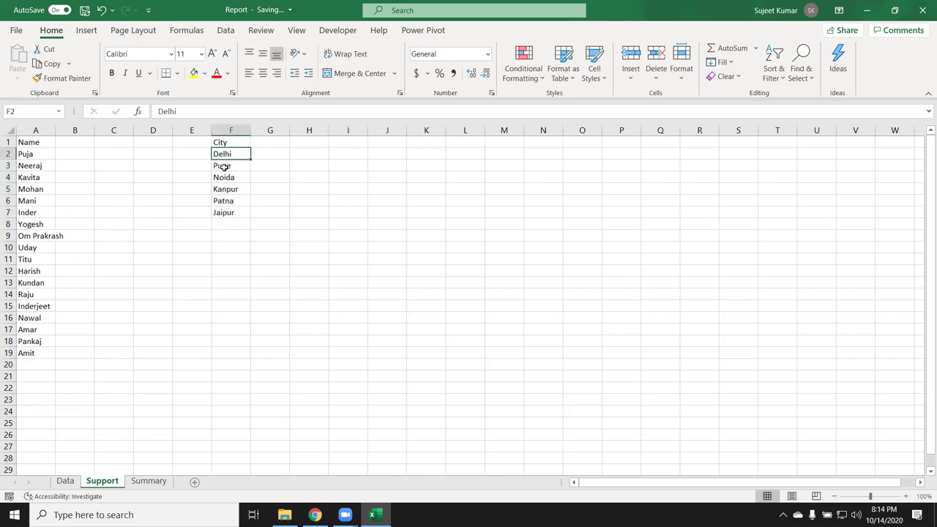
- Set the Summary sheet's B5 city back to Delhi
click(150, 482)
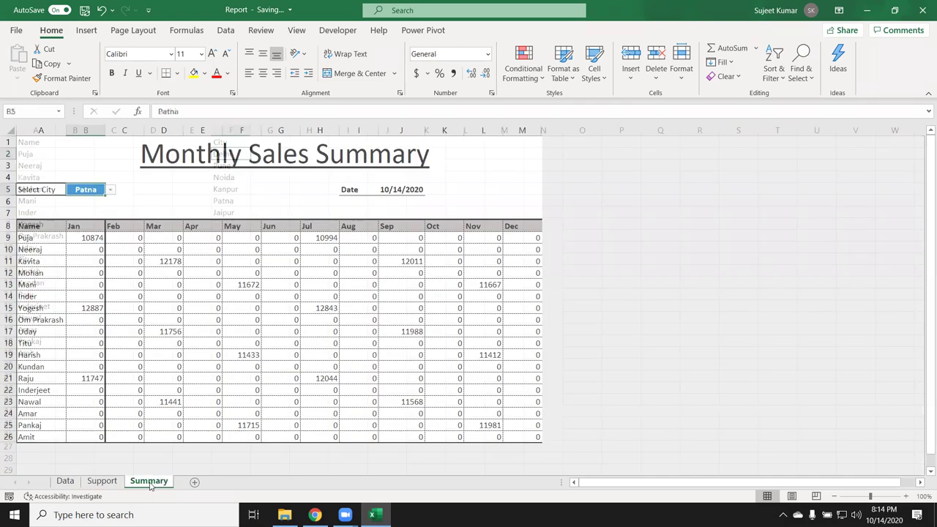
click(110, 190)
click(76, 199)
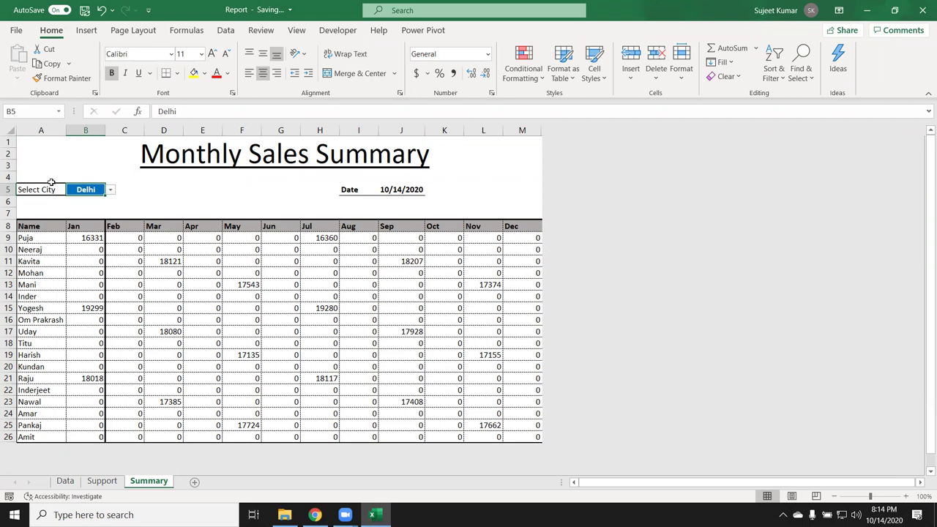
- Copy the Summary sheet into a new workbook
right_click(157, 484)
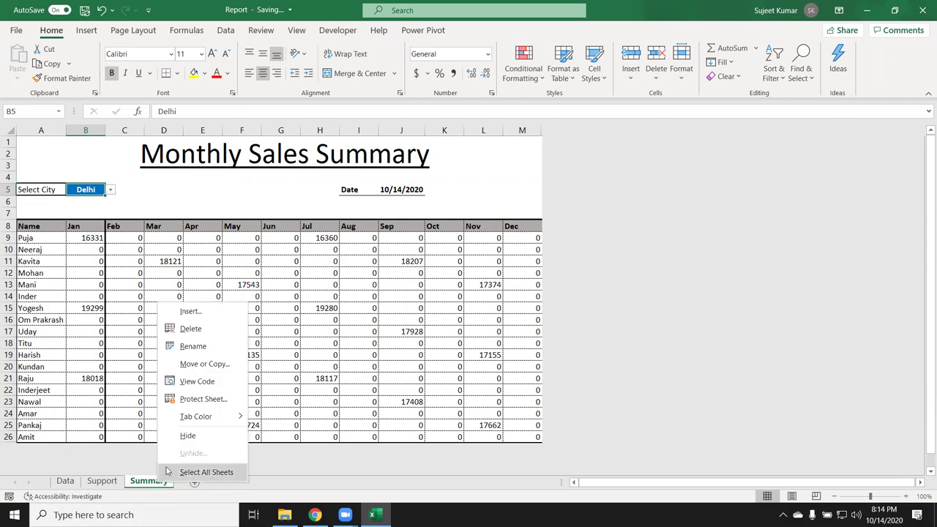
click(207, 364)
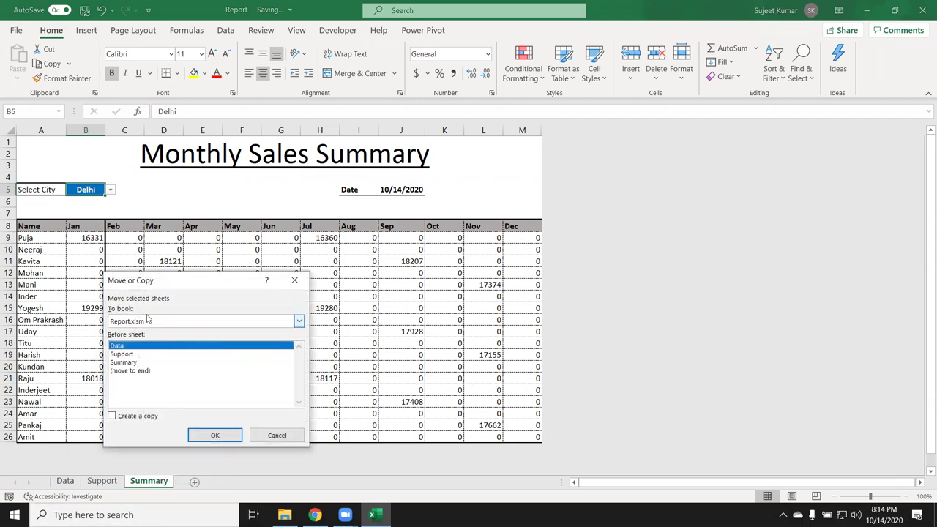
click(123, 416)
click(299, 321)
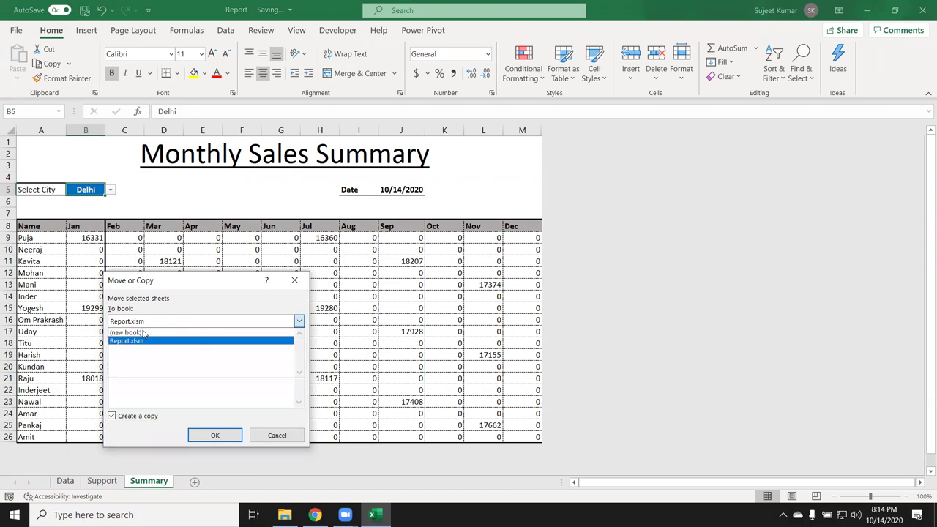
click(132, 332)
click(228, 439)
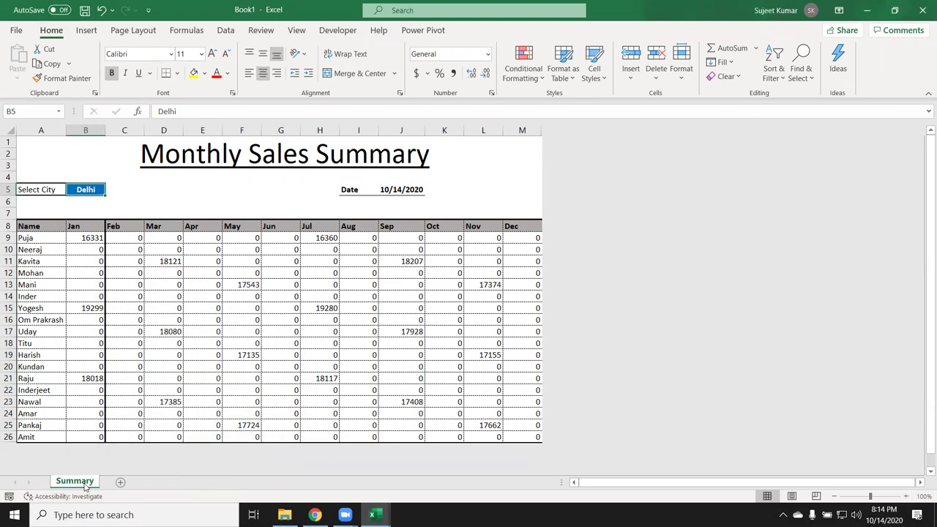
- Rename the copied sheet to Delhi and inspect its SUMIFS formulas
double_click(81, 482)
text(Delhi)
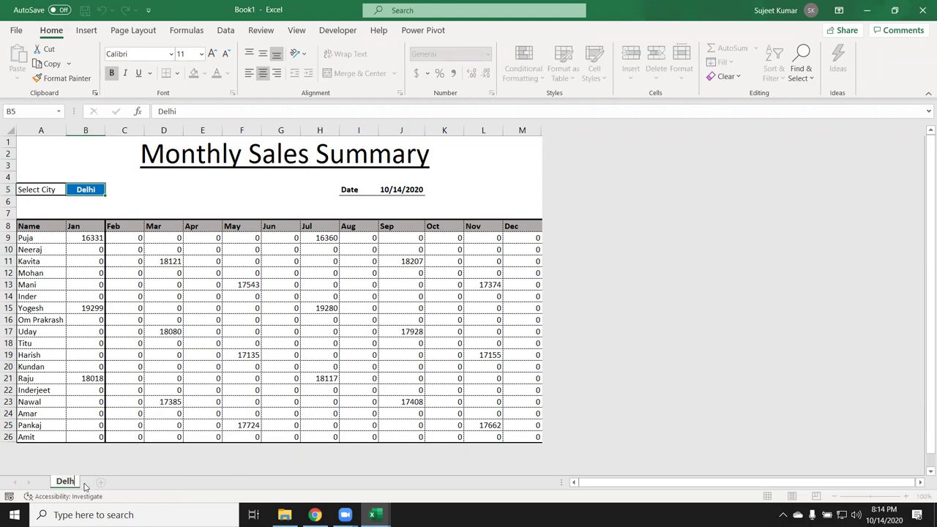
key(Return)
click(263, 367)
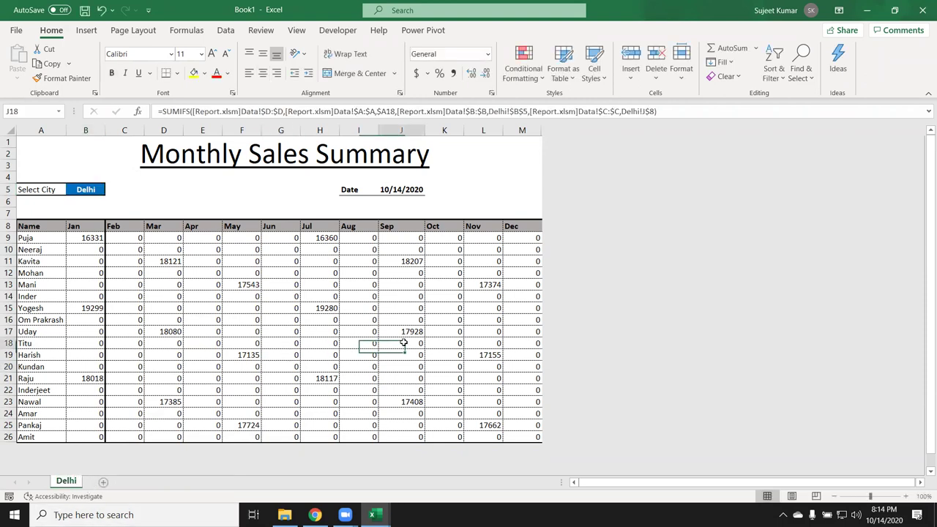
click(483, 366)
- Replace the whole sheet's formulas with values only, then close Book1 without saving
click(9, 128)
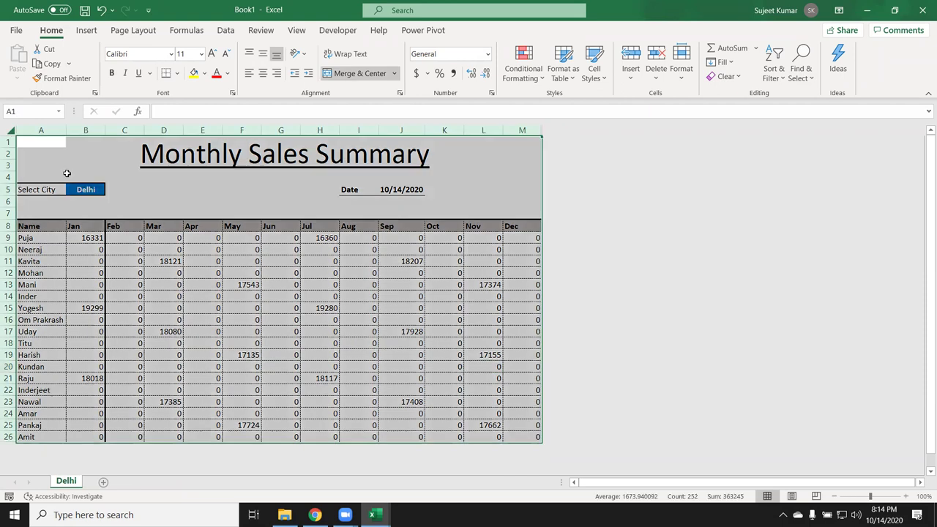
key(ctrl+c)
right_click(149, 268)
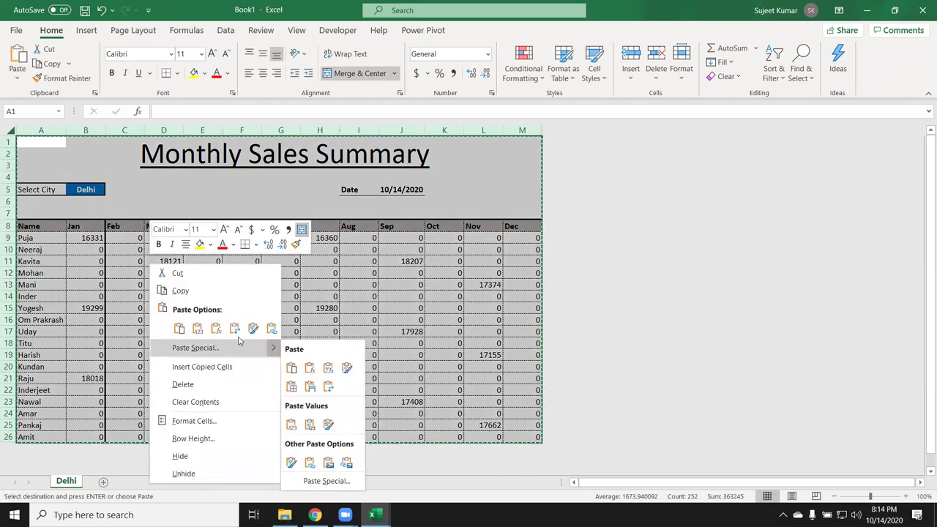
click(198, 329)
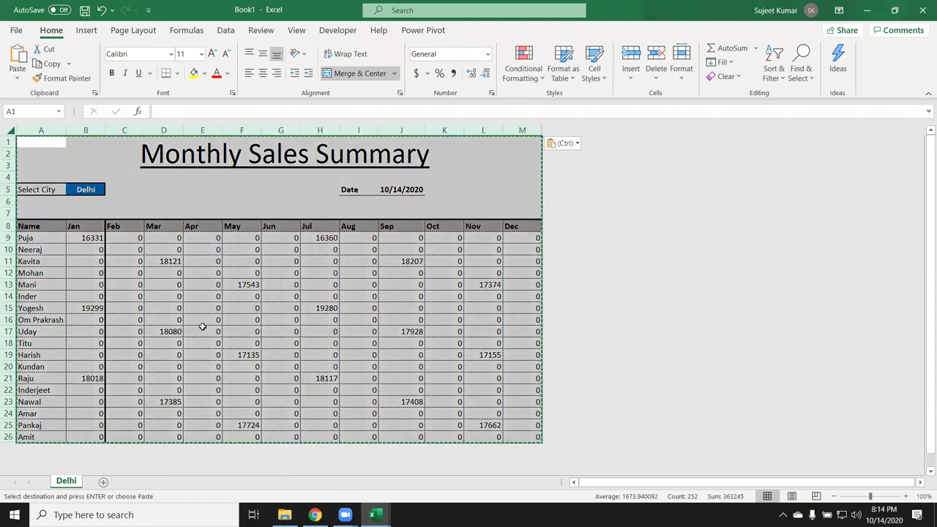
click(242, 308)
key(Escape)
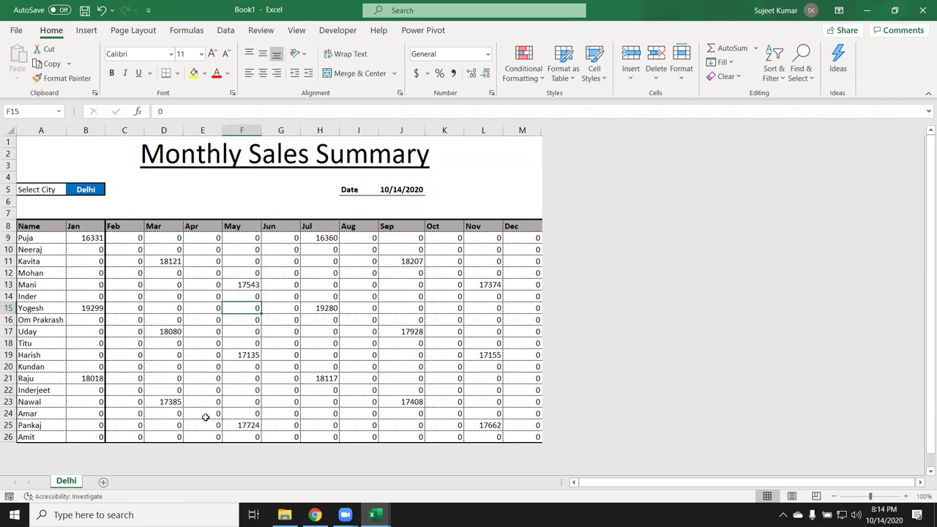
click(919, 22)
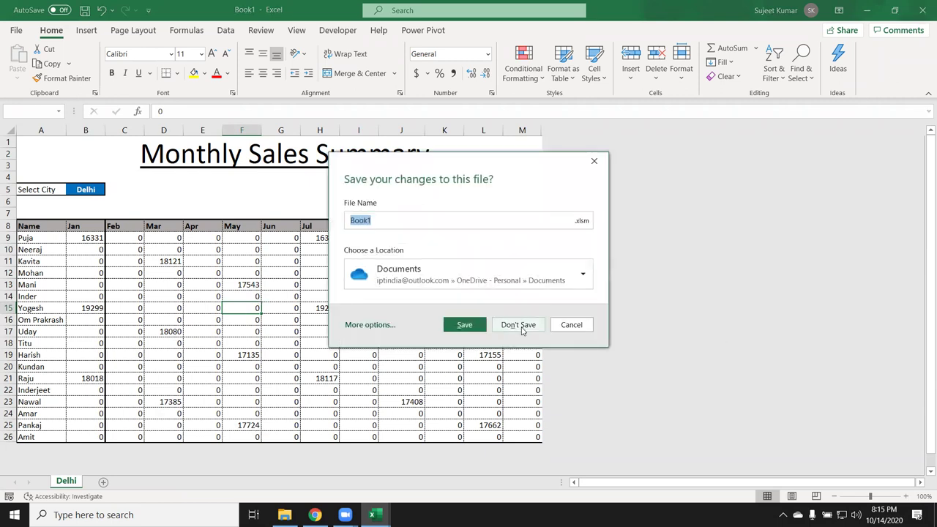
click(522, 327)
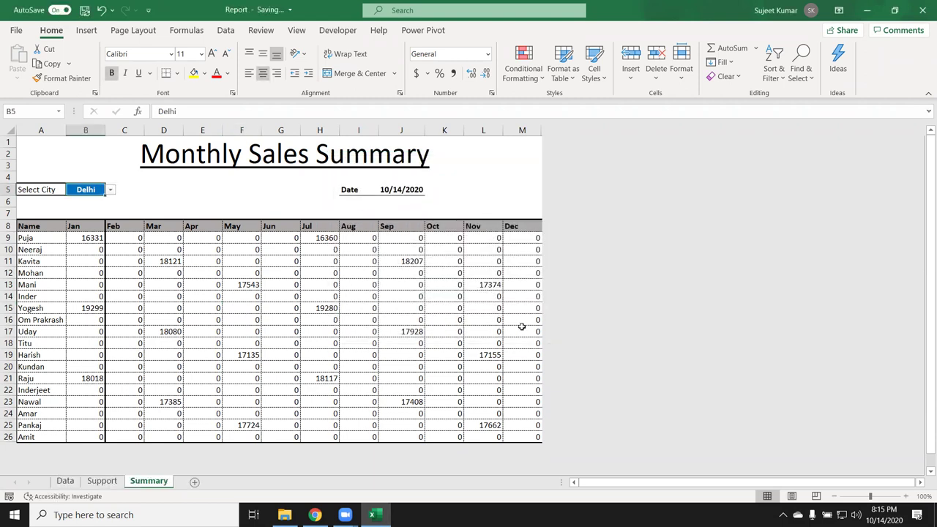
- Inspect the Data sheet's City column, jumping to its last row and back to the top
click(103, 483)
click(67, 482)
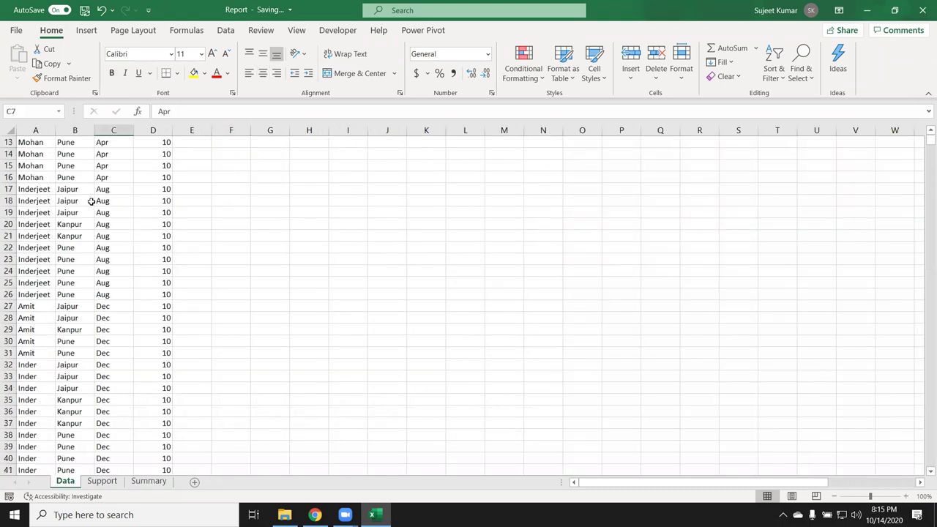
click(76, 200)
key(ctrl+Up)
key(Down)
key(ctrl+Down)
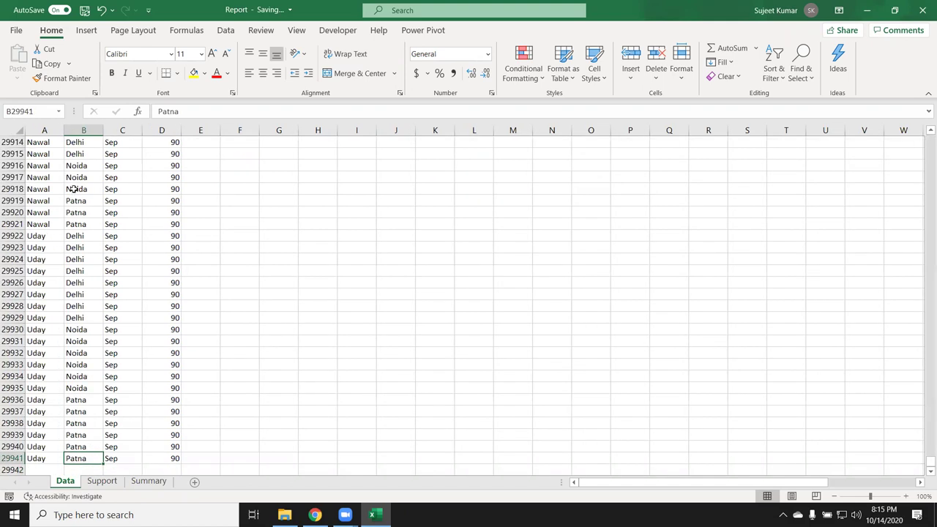
key(ctrl+Home)
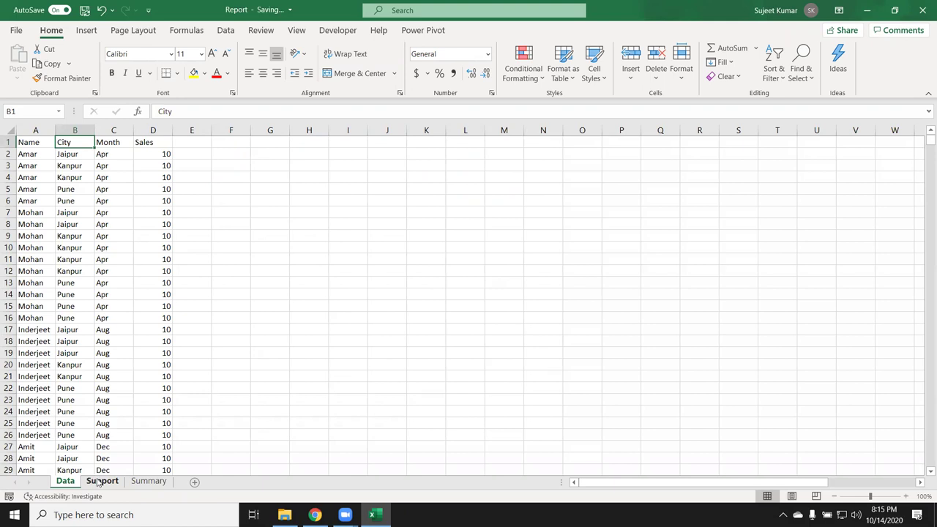
- Select the Support sheet's city list in column F, then return to Data
click(102, 481)
drag(229, 156, 223, 211)
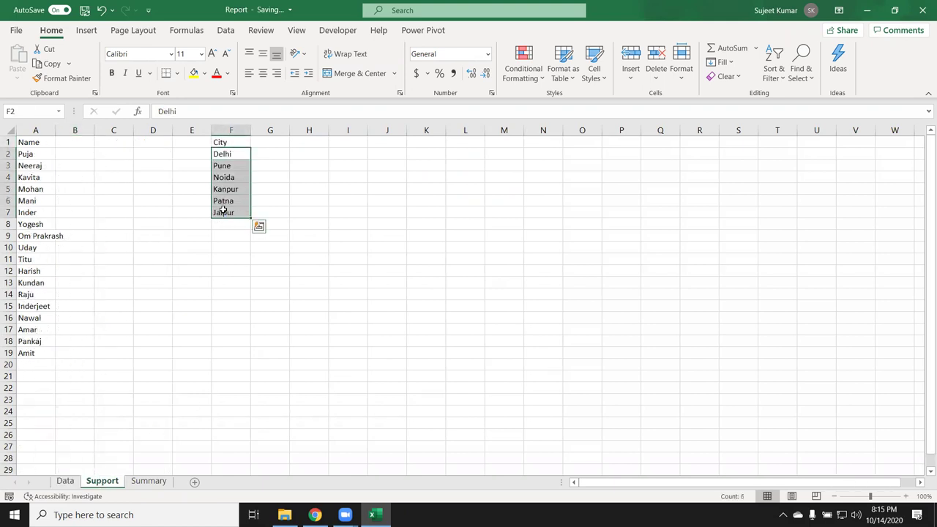
click(301, 147)
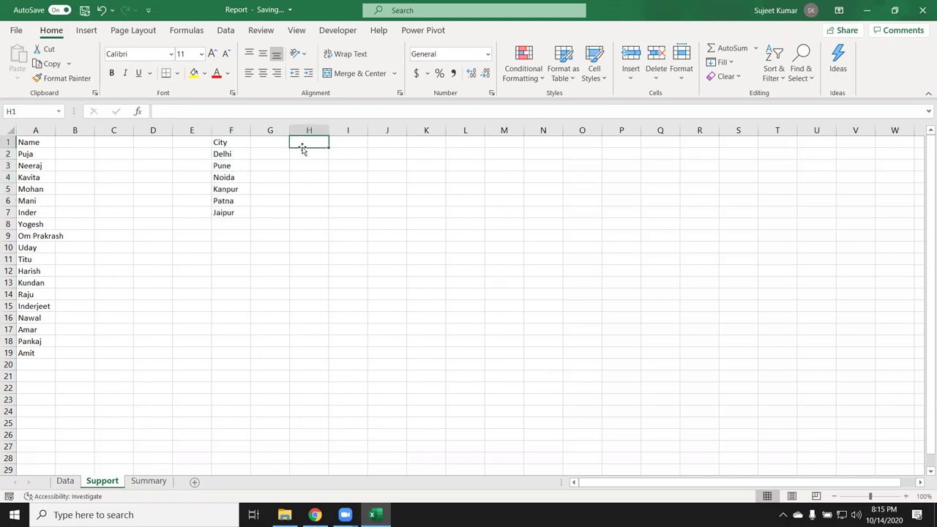
click(65, 481)
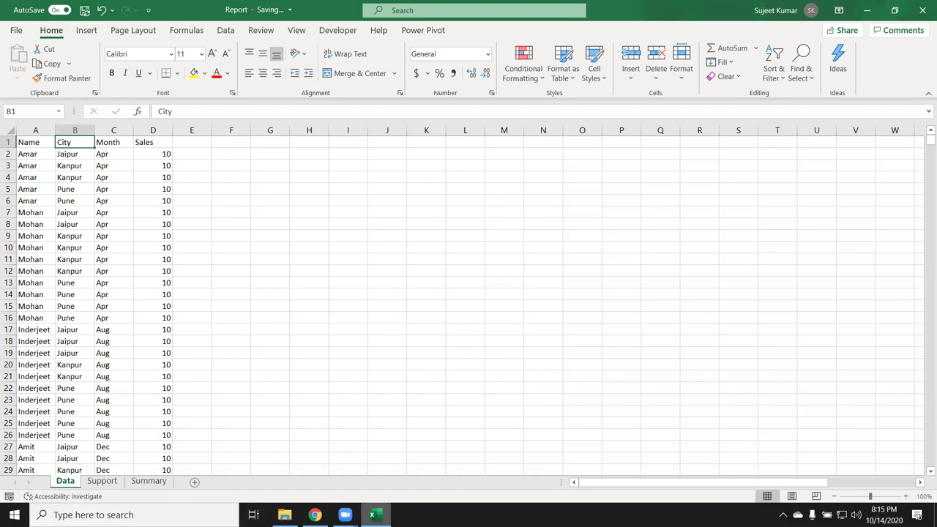
- Open the Visual Basic editor from the Developer tab
click(372, 514)
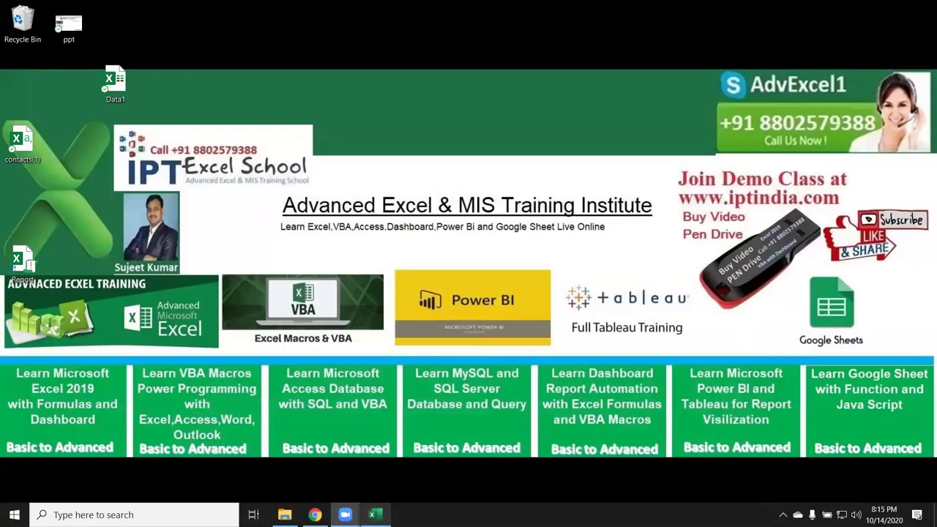
click(372, 514)
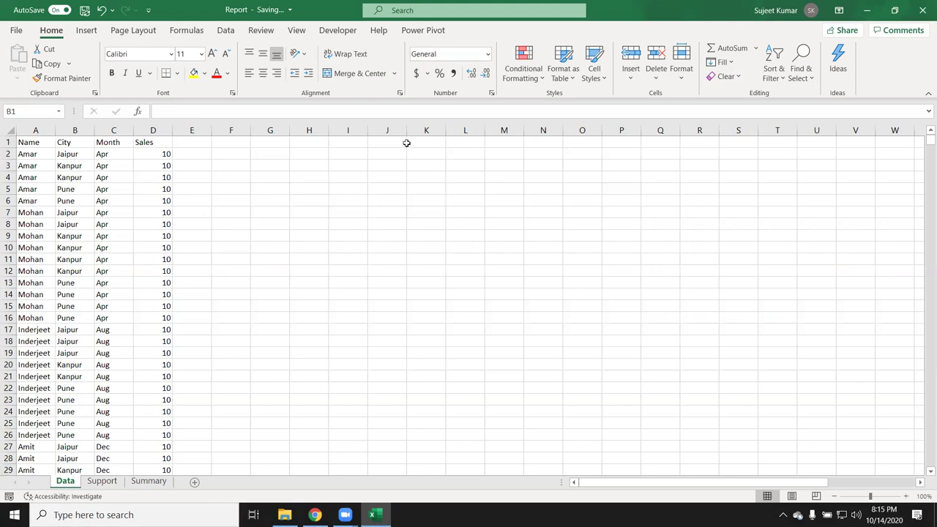
click(342, 31)
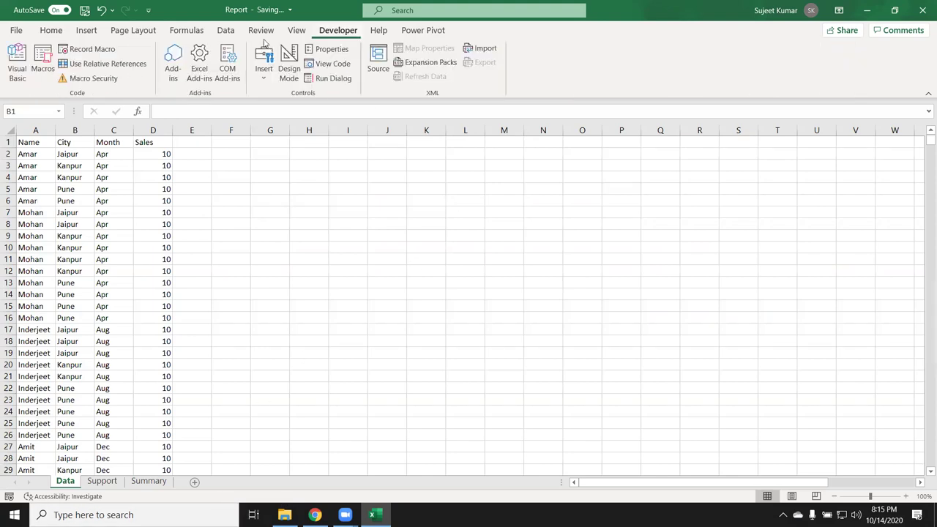
click(20, 75)
- Insert a new module and declare Sub get_List()
click(97, 26)
click(108, 68)
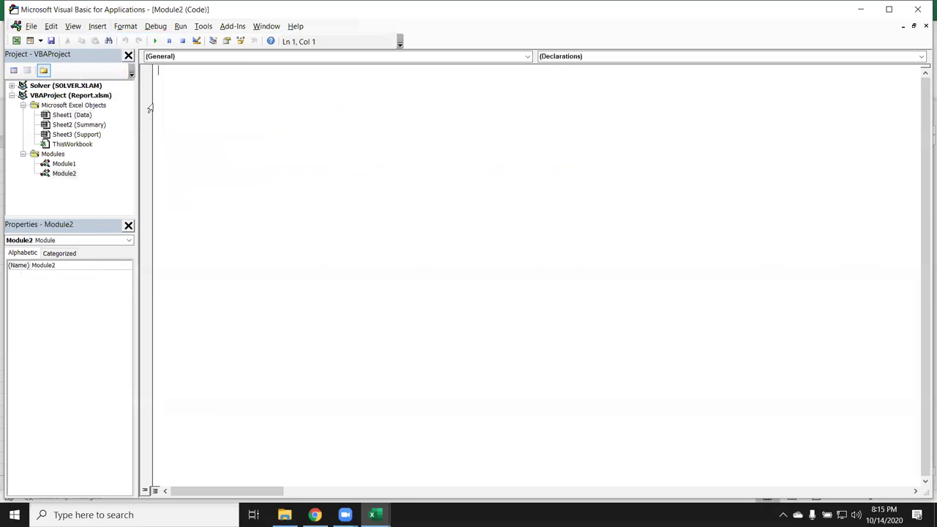
text(sub rr)
key(BackSpace)
key(BackSpace)
key(BackSpace)
text(t_)
text(List)
text(())
key(Return)
key(Return)
key(Return)
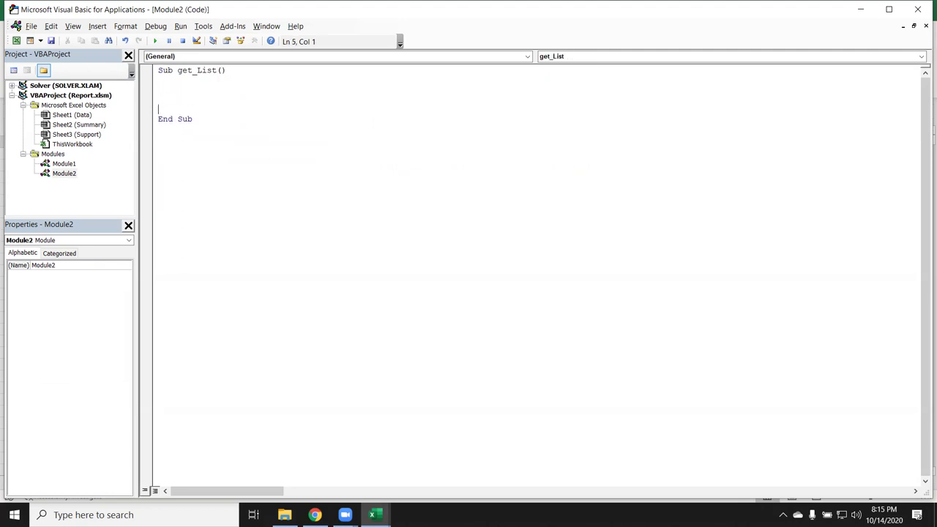
- Add lines selecting the Data sheet and copying column B, then begin a Sheets line
text(sheets("Data)
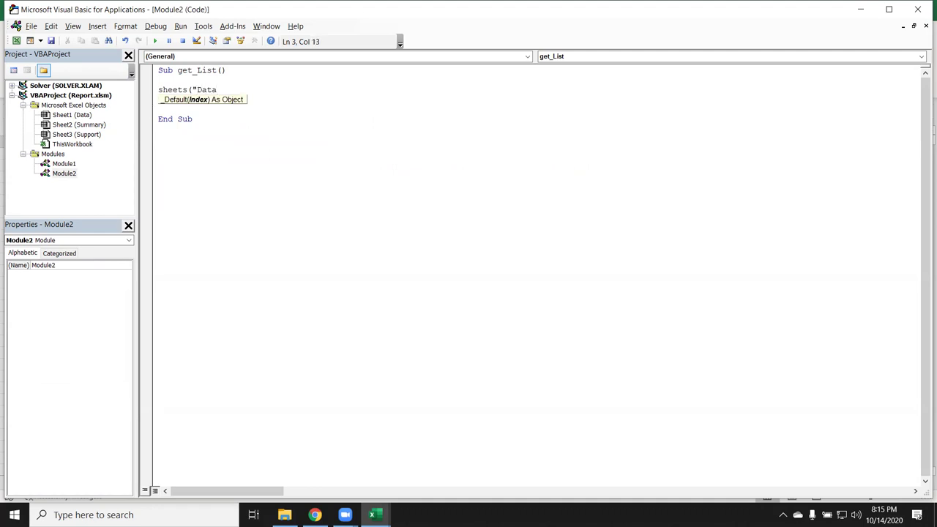
text(").select)
key(Return)
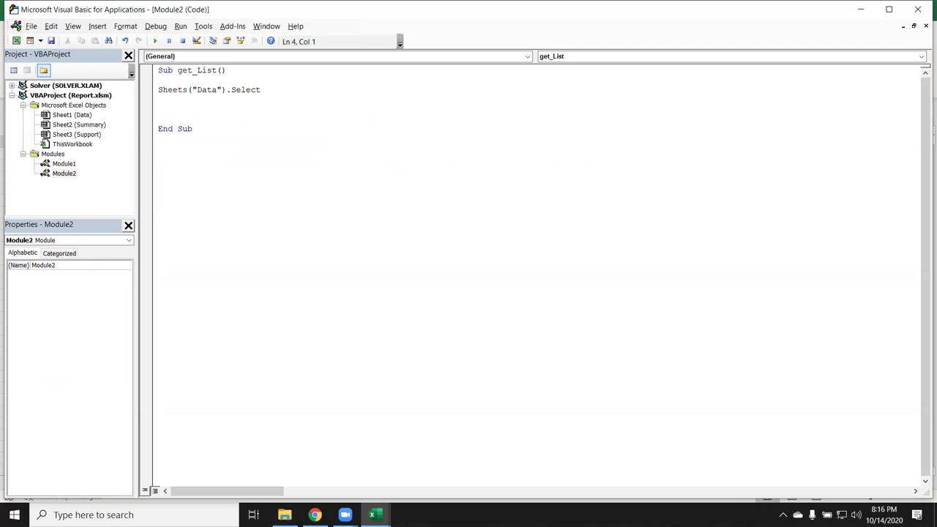
key(alt+F11)
key(alt+F11)
text(range()
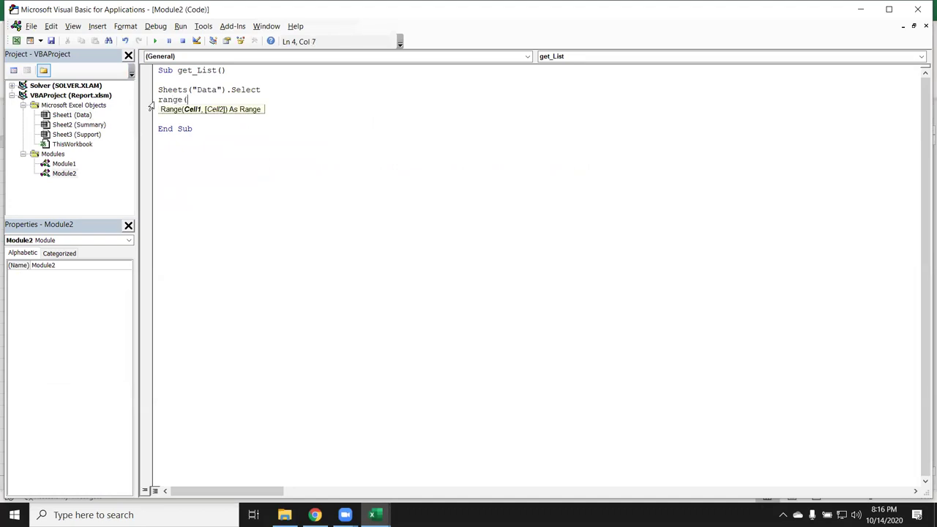
text("B)
text(:B)
text().copy)
key(Tab)
key(Return)
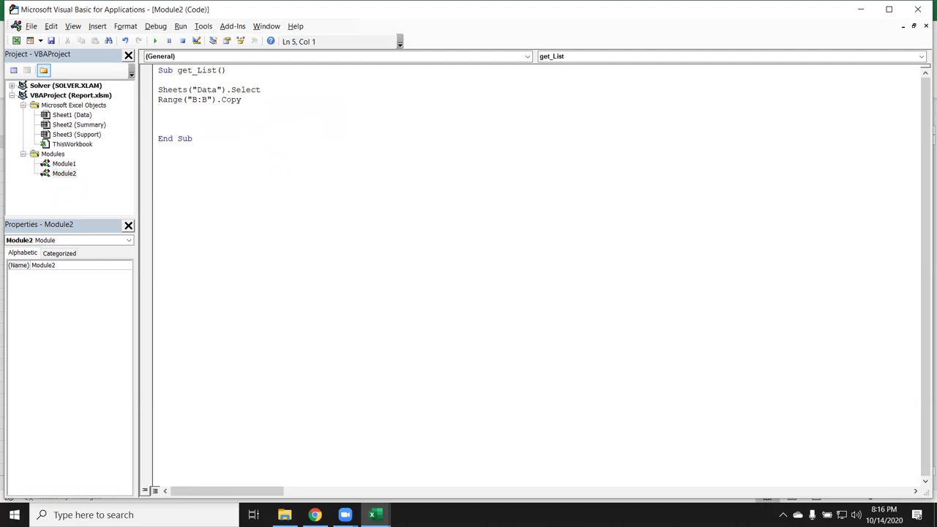
text(se)
key(BackSpace)
key(BackSpace)
key(BackSpace)
text(sheet)
- Add lines selecting the Support sheet and pasting values into H1 with xlPasteValues
text(("Support)
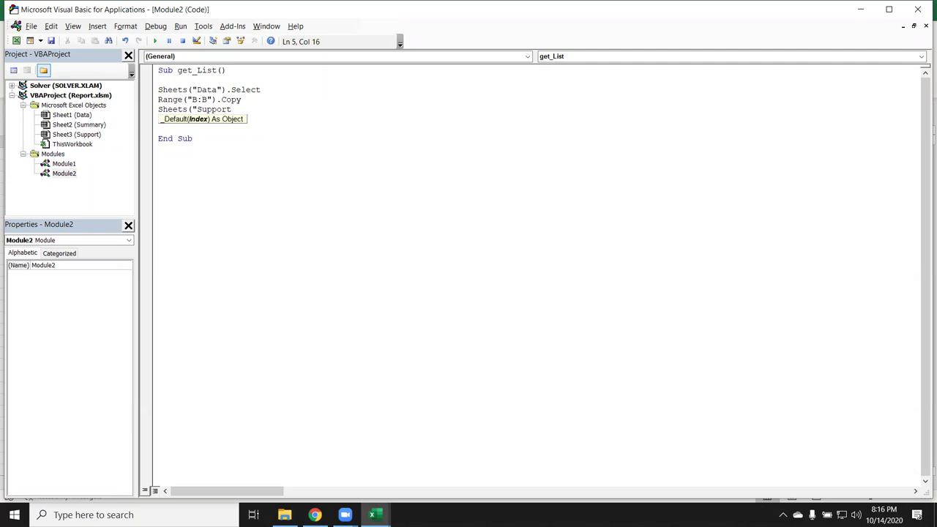
text(")
text().select)
key(Return)
text(range()
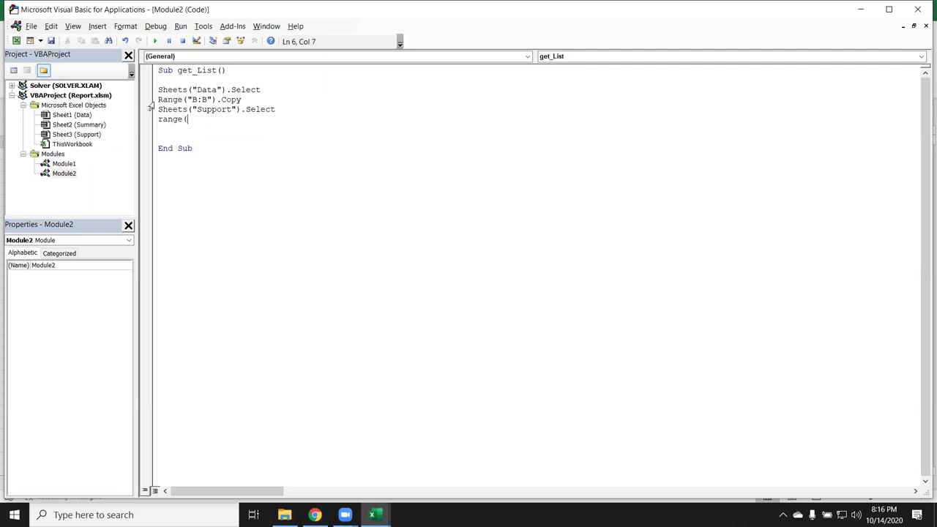
text("H)
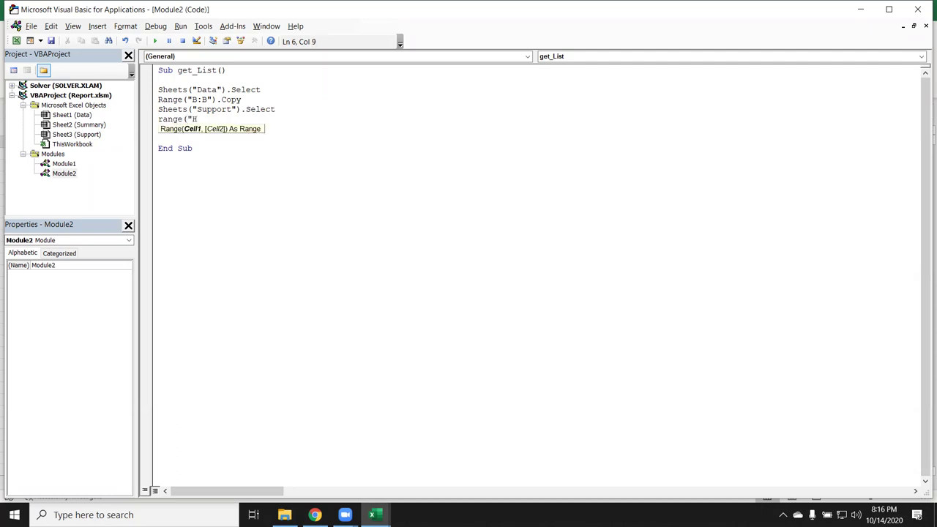
text("))
text(.pas)
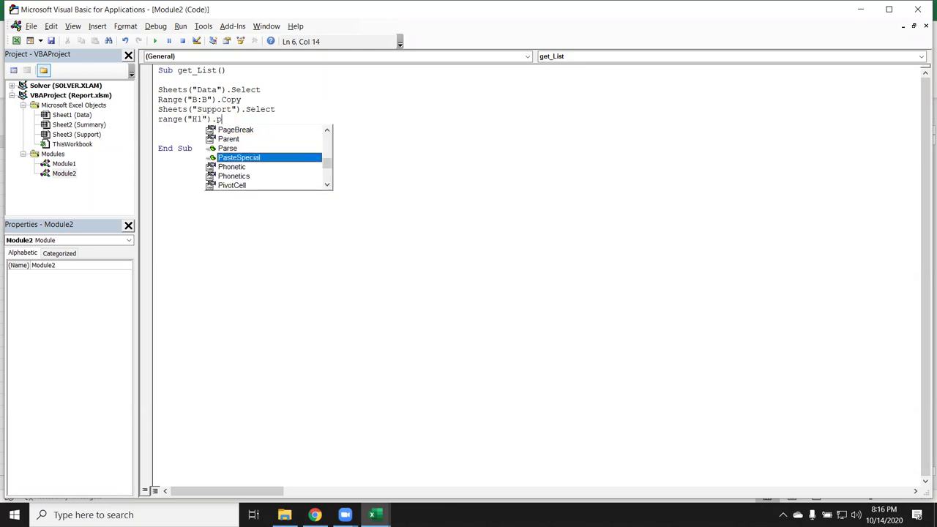
key(Tab)
key(Down)
key(Down)
key(Down)
key(Down)
key(Down)
key(Down)
key(Down)
key(Down)
key(Down)
key(Down)
key(Down)
key(Up)
key(Tab)
key(Return)
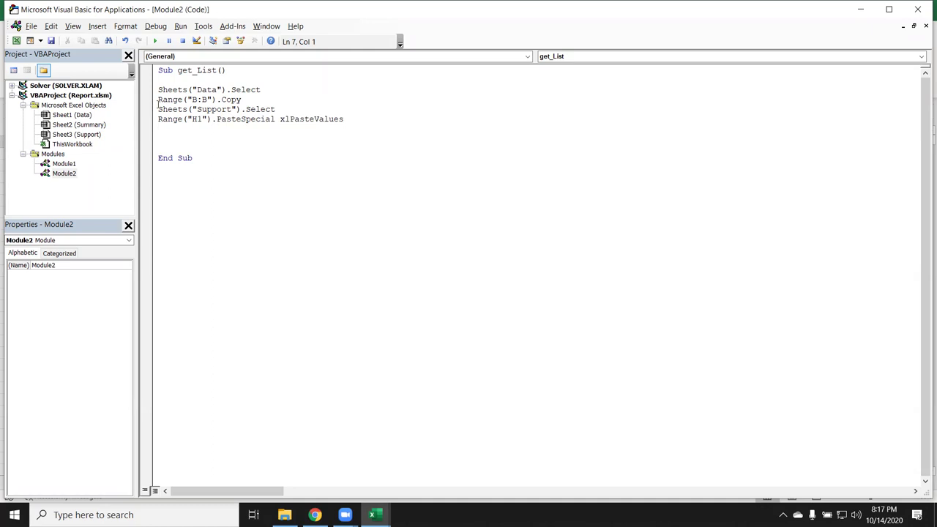
- Add a RemoveDuplicates line on column H:H with the xlYes header setting
text(range("A1)
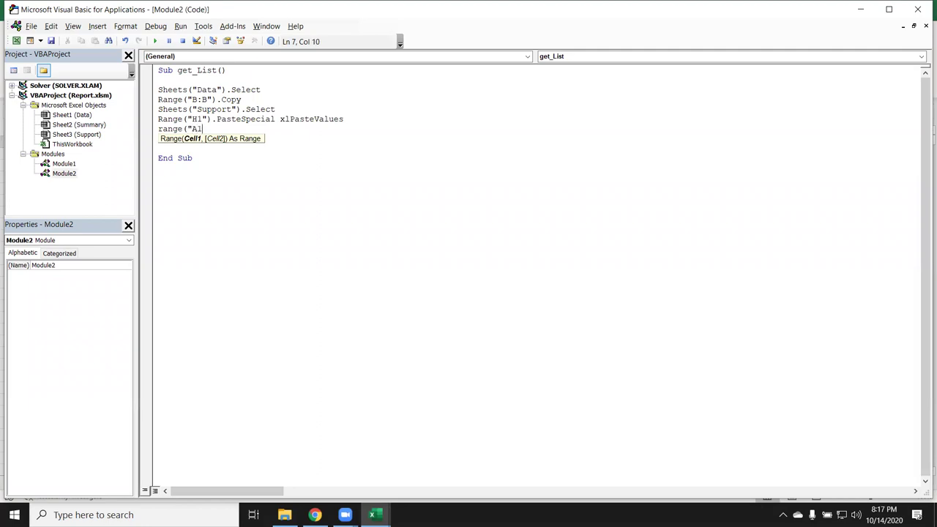
key(BackSpace)
key(BackSpace)
text(H)
text("H)
key(BackSpace)
key(BackSpace)
text(:)
text(H")
text().)
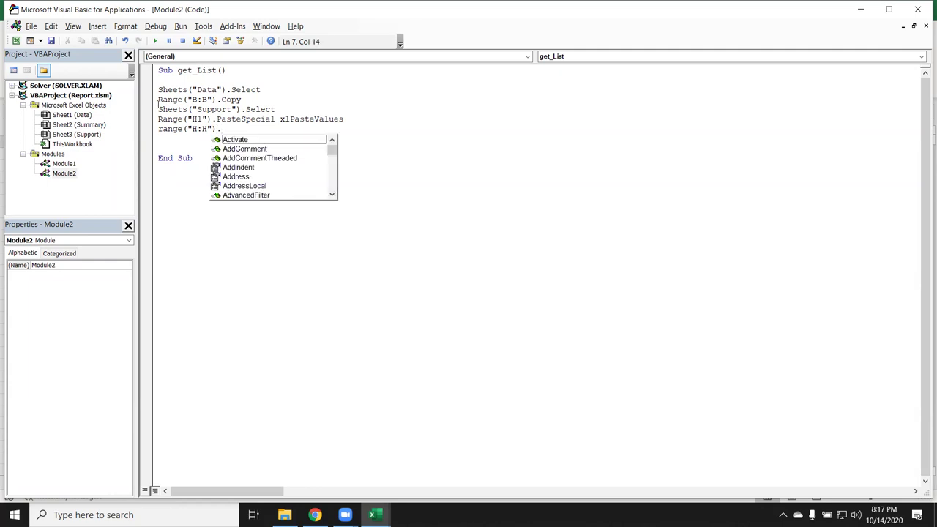
text(re)
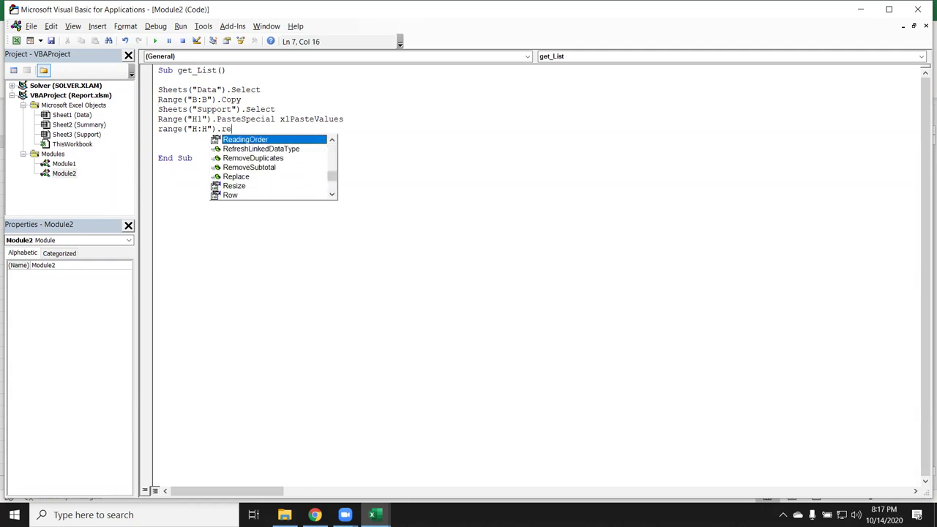
key(Down)
key(Down)
text(r)
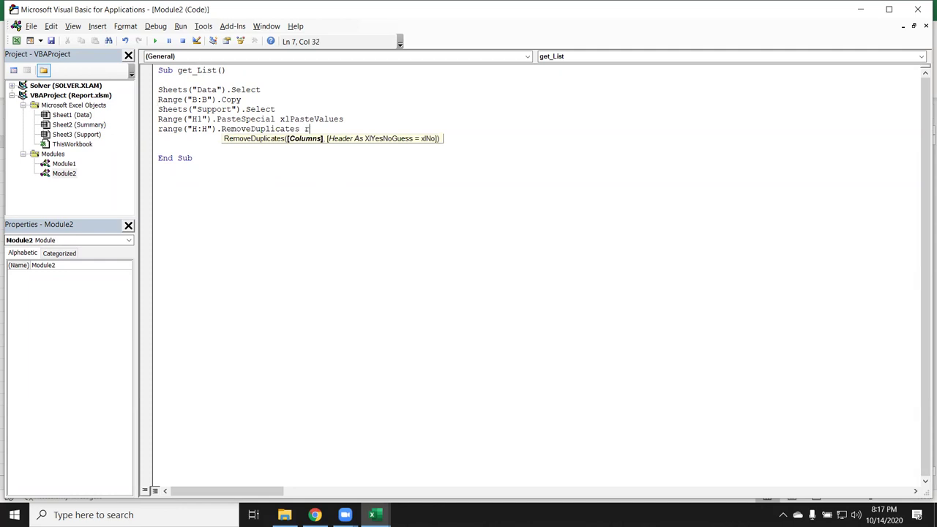
text(a)
text(nge("H:H")
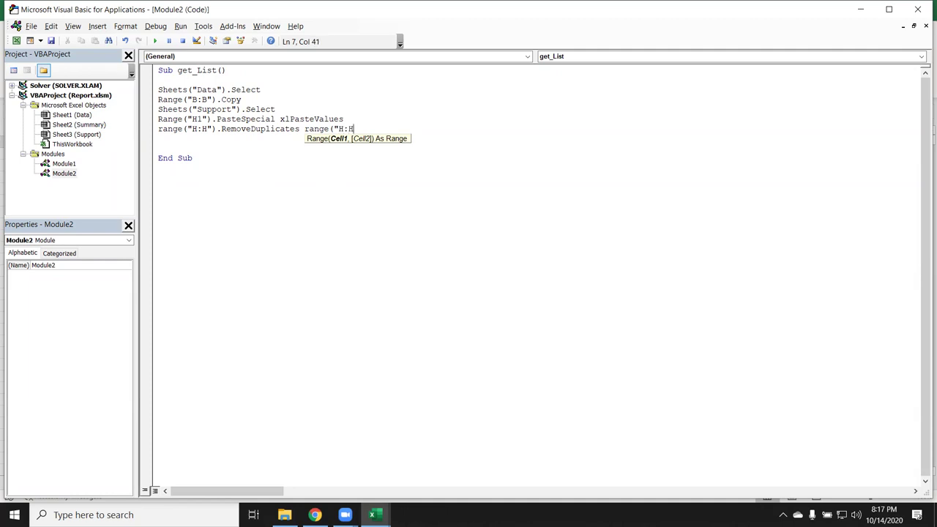
text())
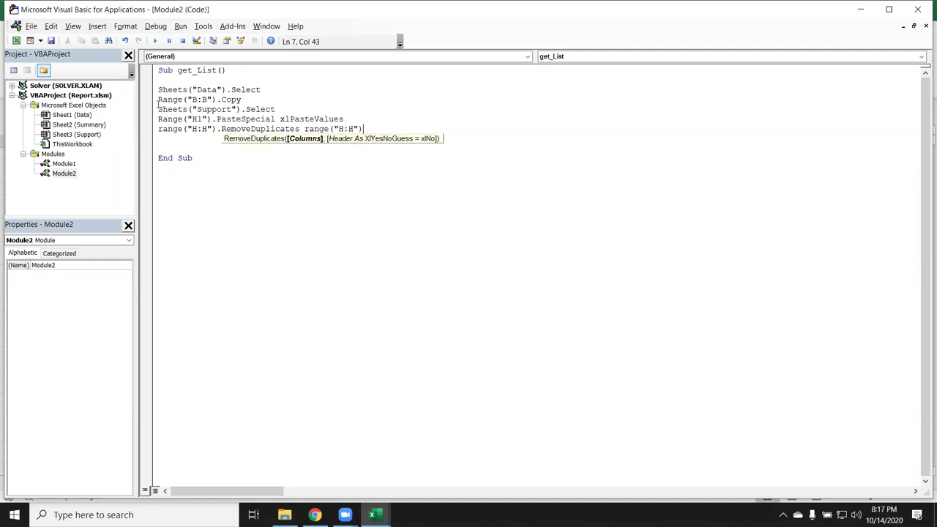
text(,)
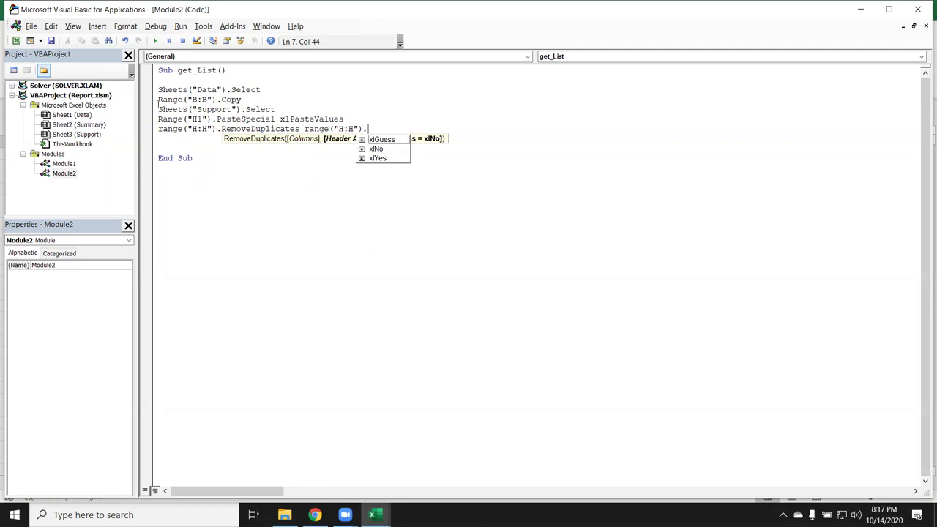
key(Down)
key(Down)
key(Down)
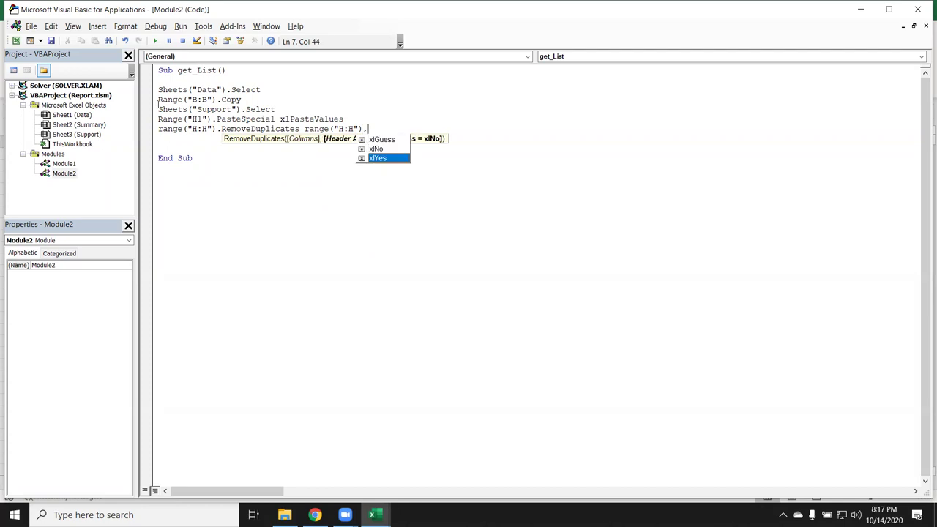
key(Tab)
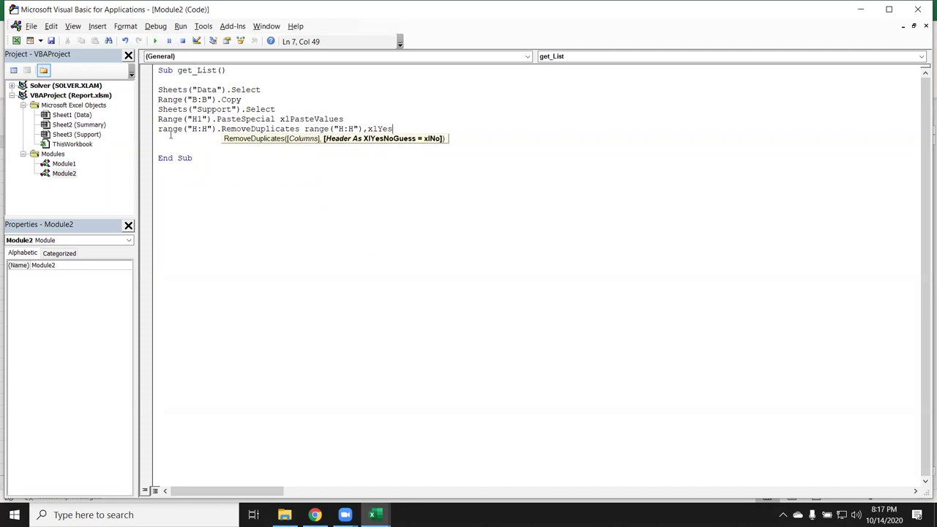
key(Down)
key(Down)
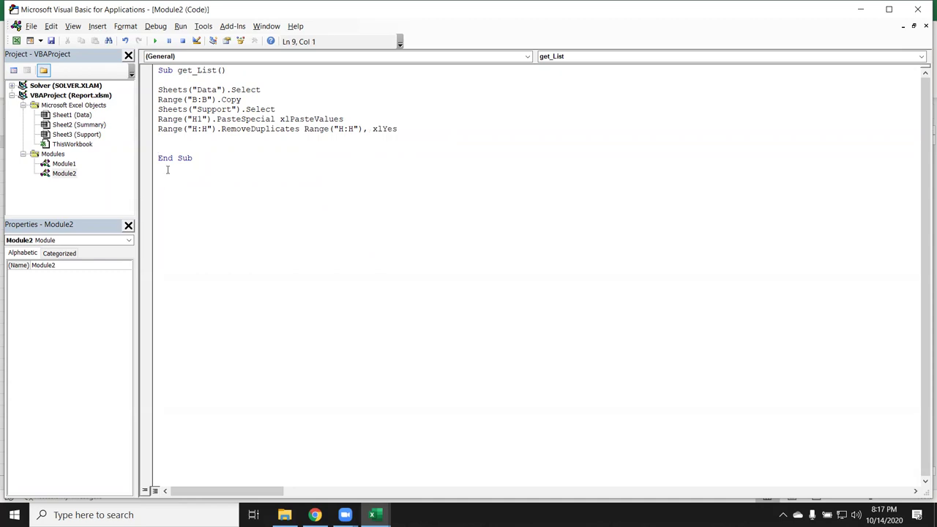
- Review the Sheets and Range references on lines 3 to 7
double_click(183, 92)
double_click(188, 100)
double_click(186, 109)
double_click(186, 120)
double_click(186, 129)
- Run get_List from the Macros dialog and debug the resulting Type mismatch error
click(243, 139)
key(alt+F11)
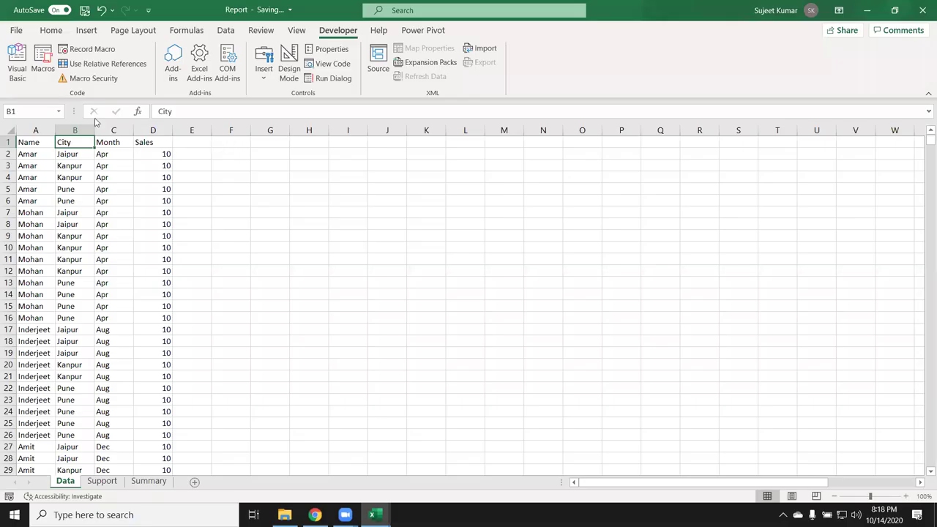
click(44, 73)
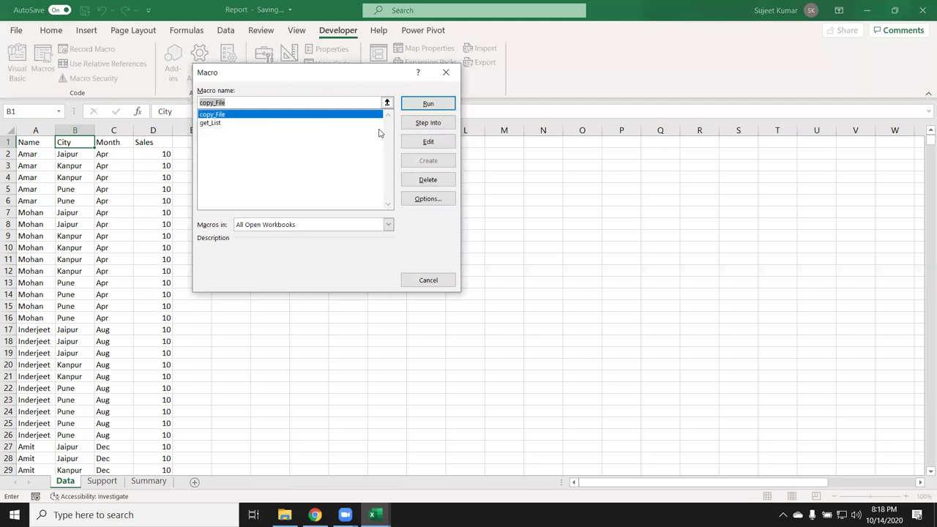
click(216, 125)
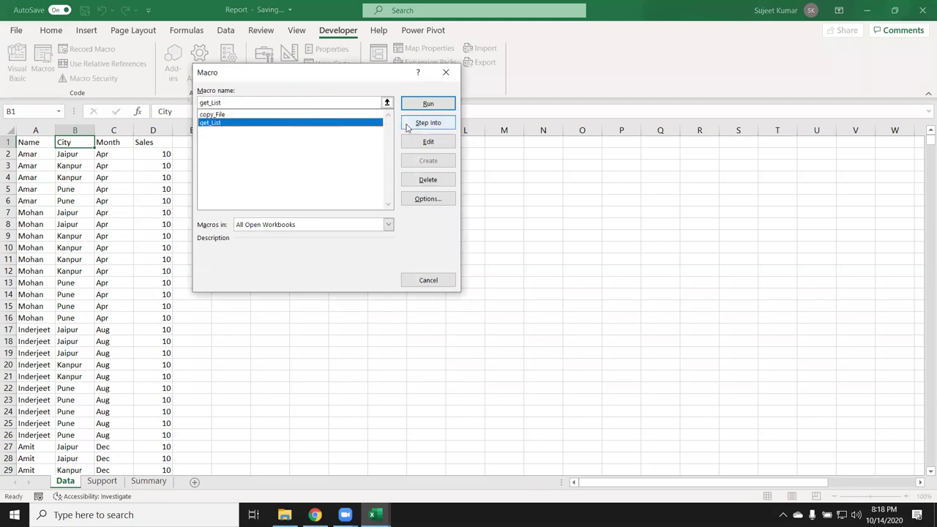
click(428, 104)
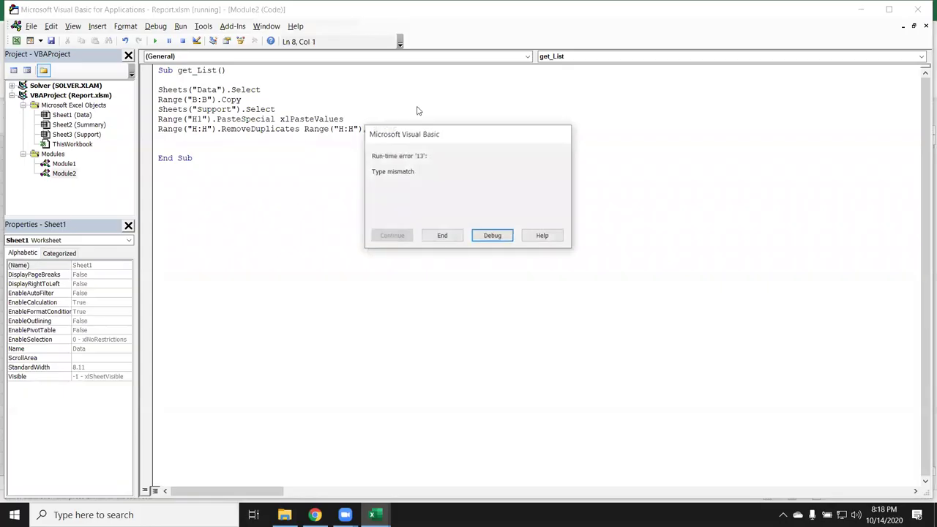
click(477, 237)
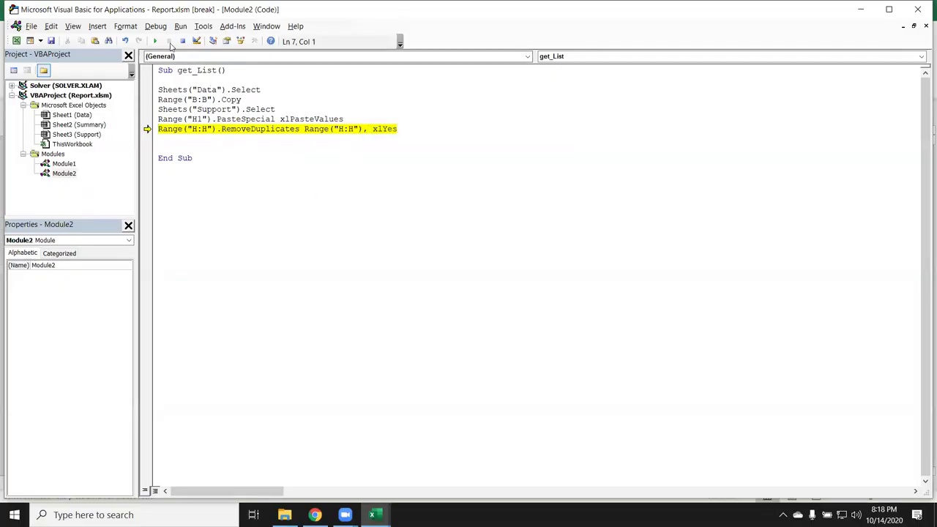
click(154, 41)
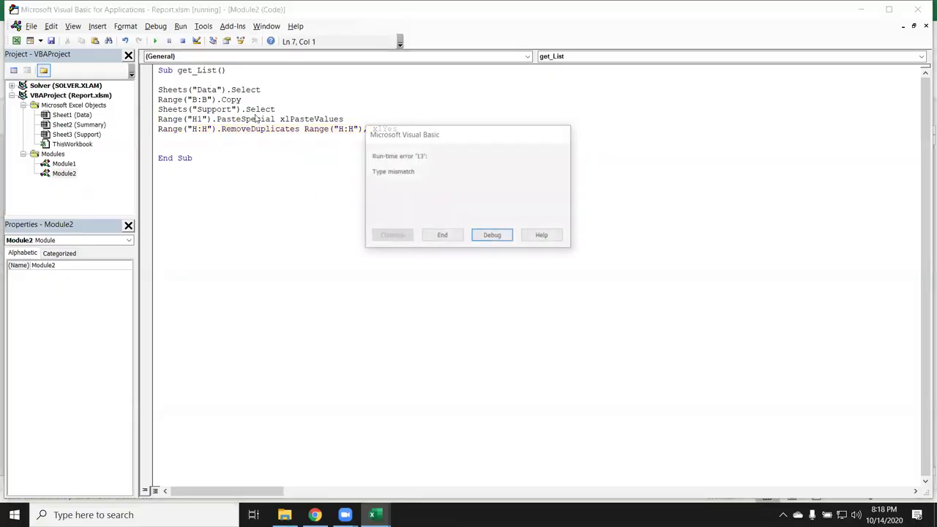
click(481, 236)
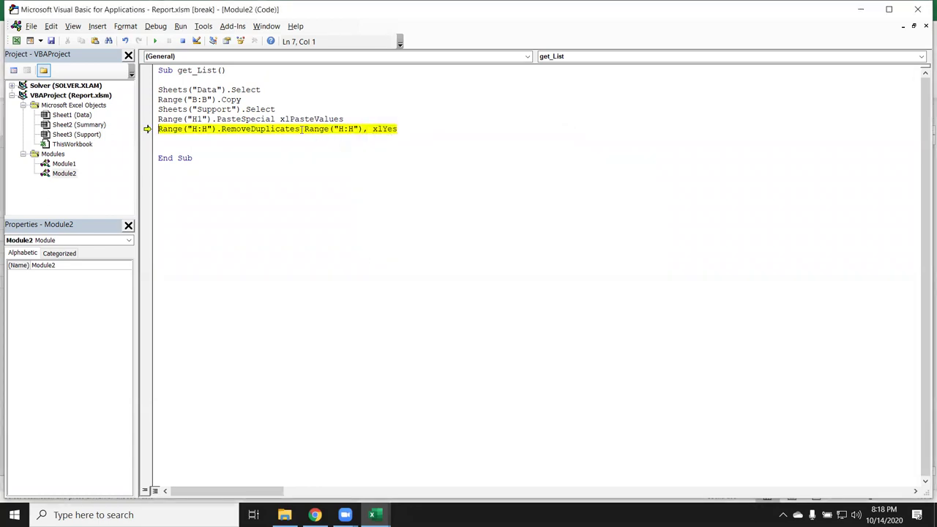
- Append .EntireColumn to the RemoveDuplicates argument and rerun, hitting the error again
key(alt+F11)
key(alt+F11)
drag(305, 129, 364, 130)
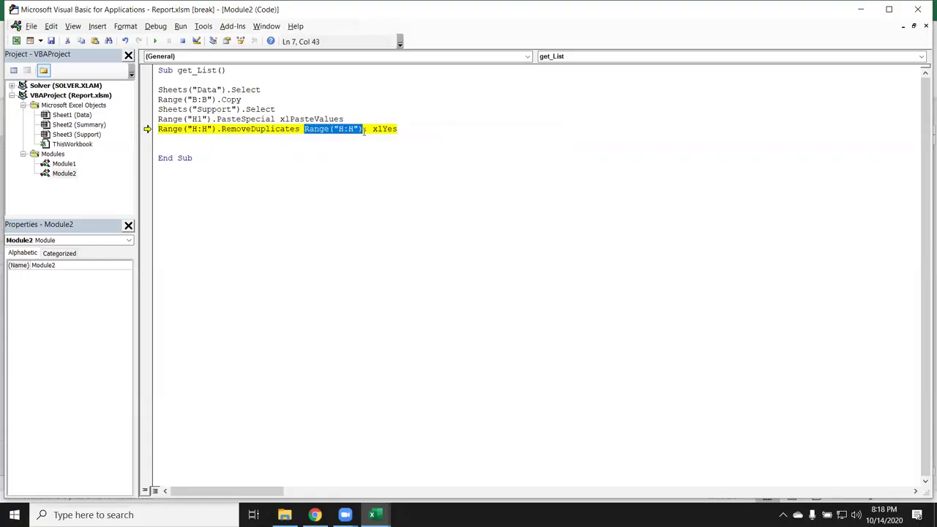
click(364, 130)
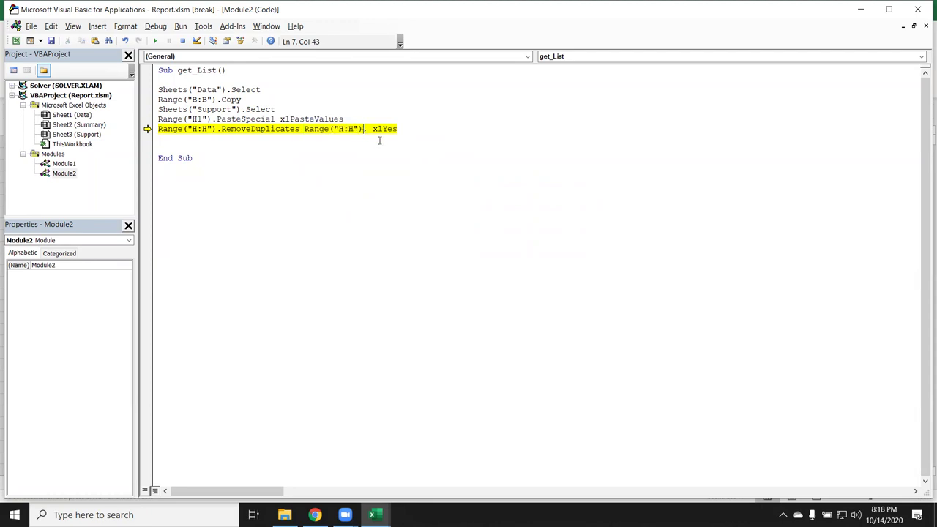
text(.e)
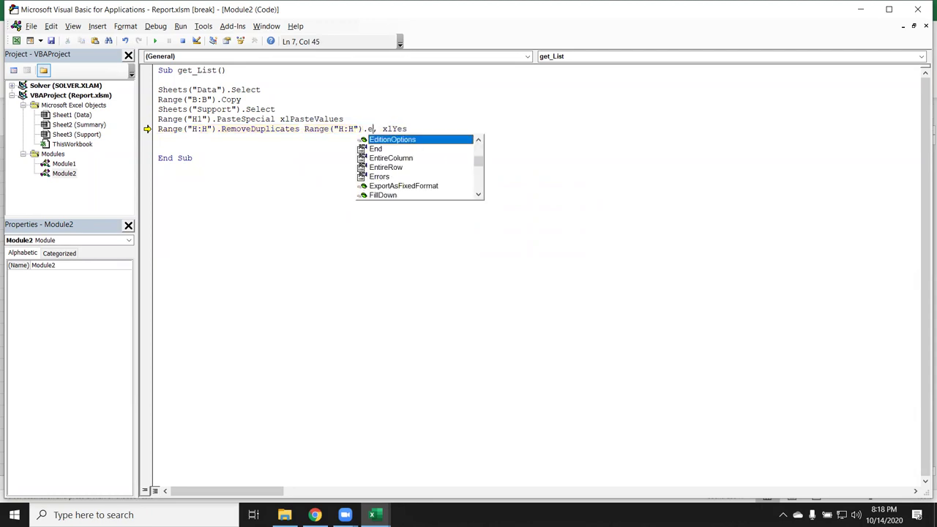
key(Down)
key(Down)
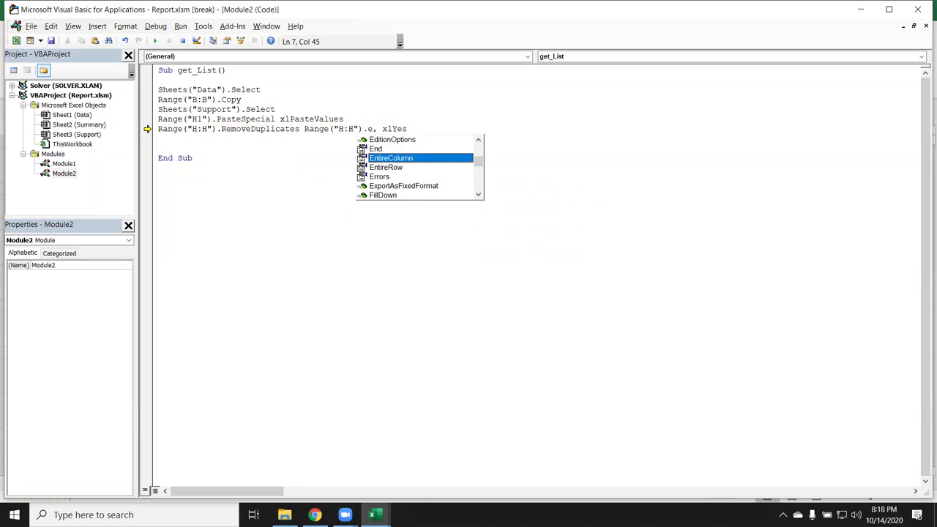
key(Tab)
click(364, 145)
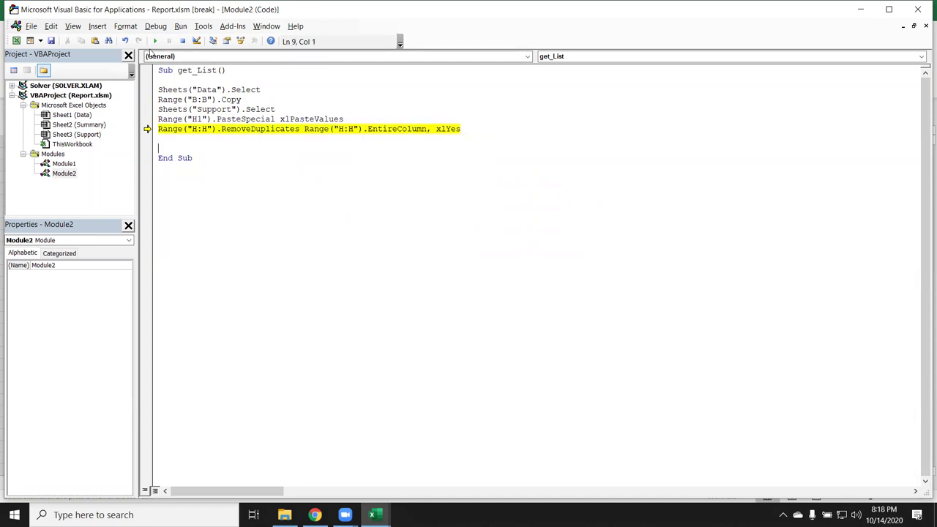
click(154, 41)
click(502, 236)
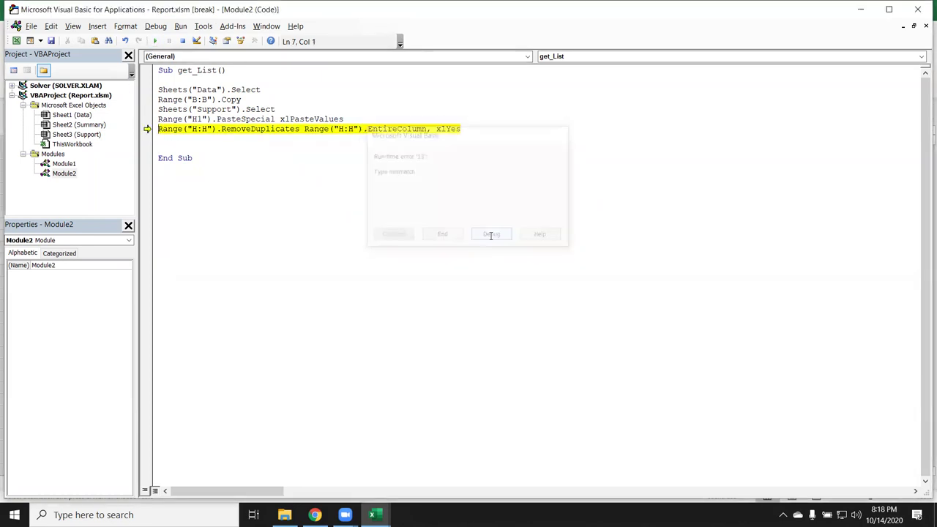
- Delete the arguments after RemoveDuplicates and resume the macro to completion
drag(461, 129, 363, 129)
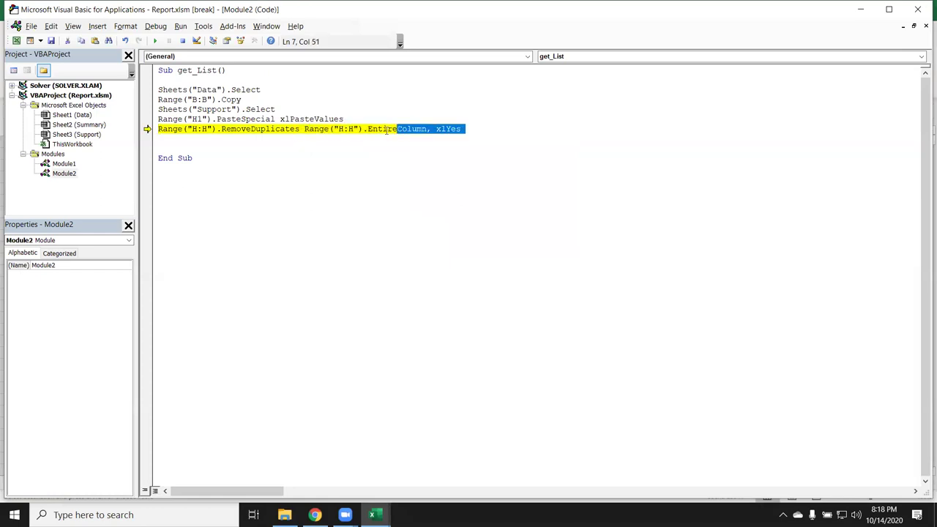
click(305, 134)
click(305, 129)
key(shift+End)
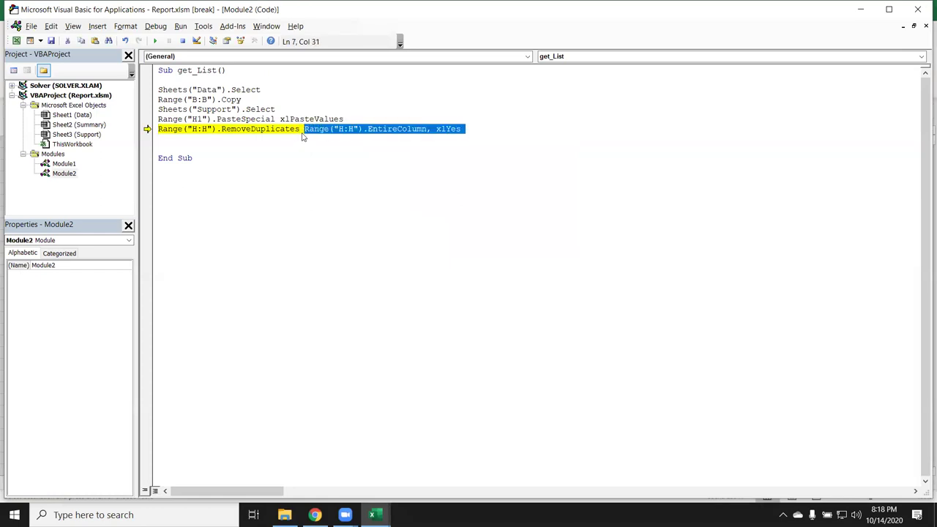
key(Delete)
key(ctrl+F9)
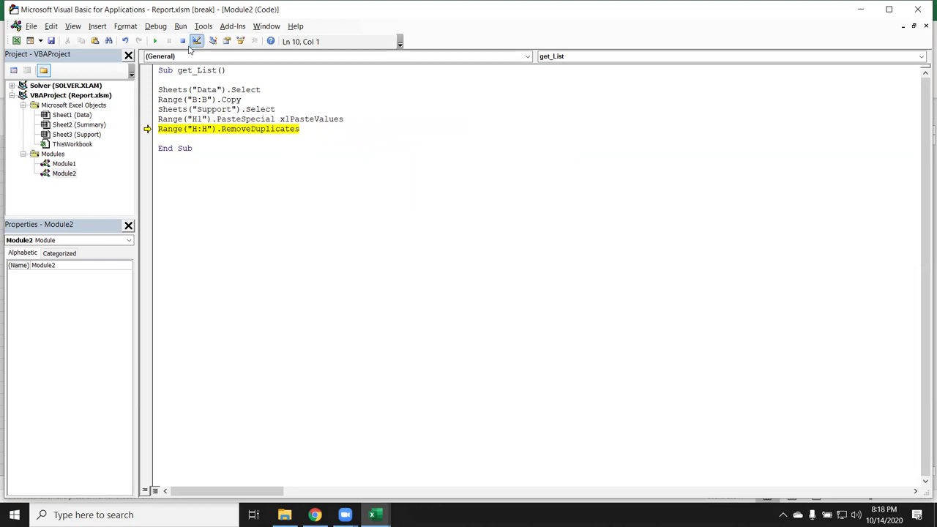
click(156, 41)
- Check Support's pasted column H and start recording Macro1
key(alt+F11)
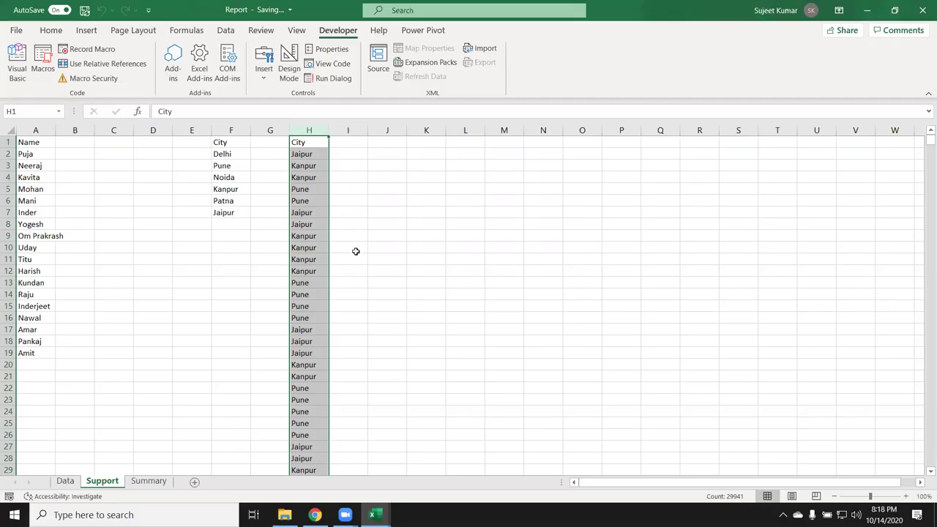
scroll(355, 271, down, 3)
scroll(355, 270, up, 3)
click(8, 496)
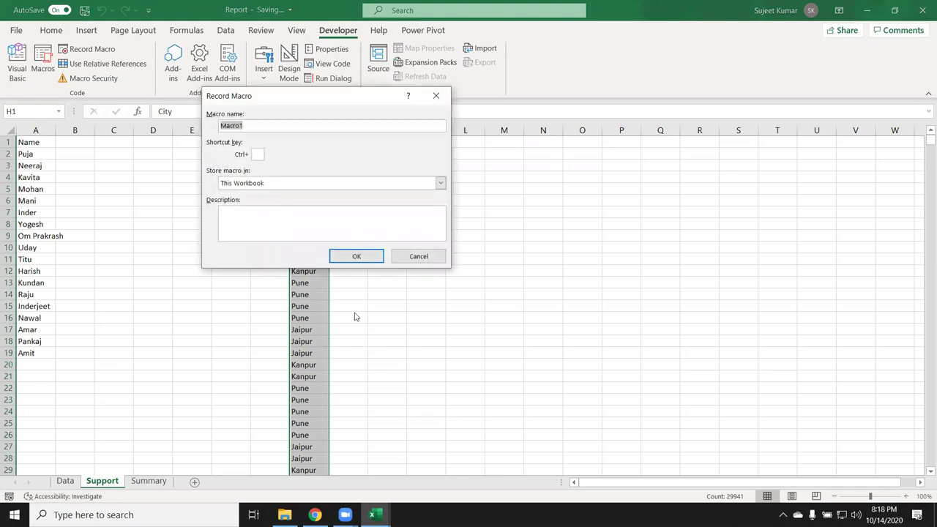
click(356, 256)
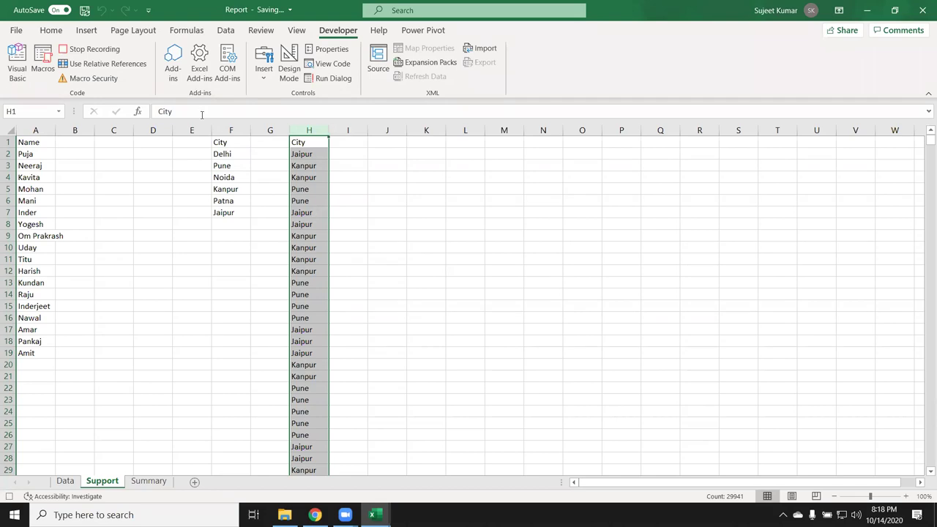
- Remove duplicates from column H, leaving the City header and six unique cities
click(222, 31)
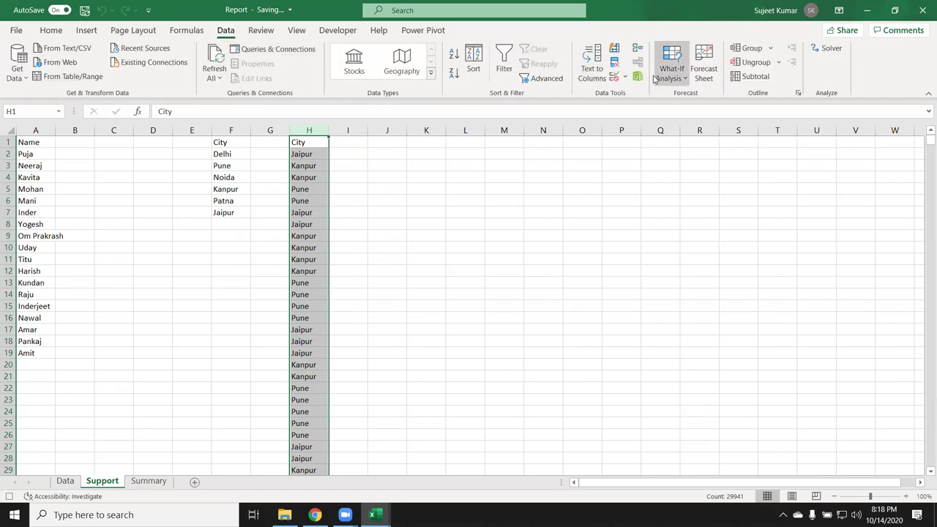
click(615, 65)
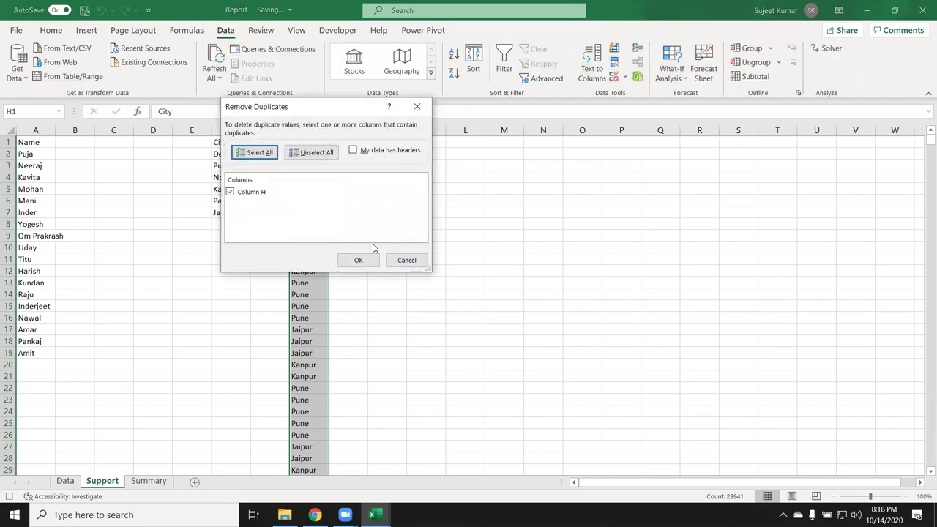
click(356, 261)
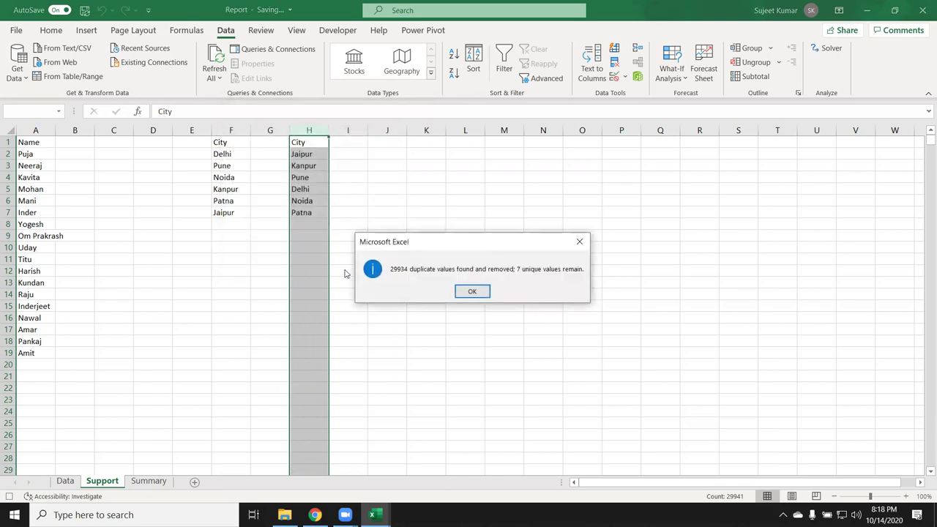
click(481, 293)
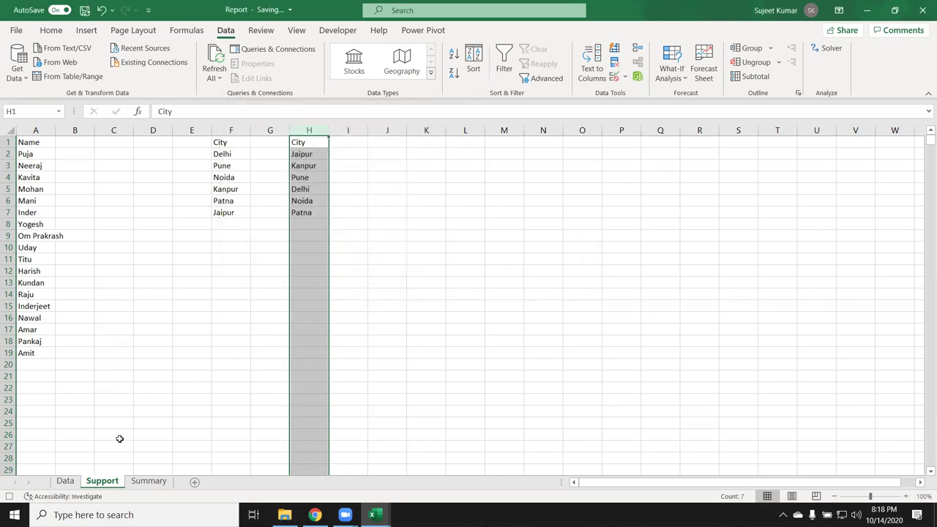
- Stop the macro recording and select the recorded RemoveDuplicates statement in Module3's Macro1
click(10, 497)
key(alt+F11)
double_click(67, 184)
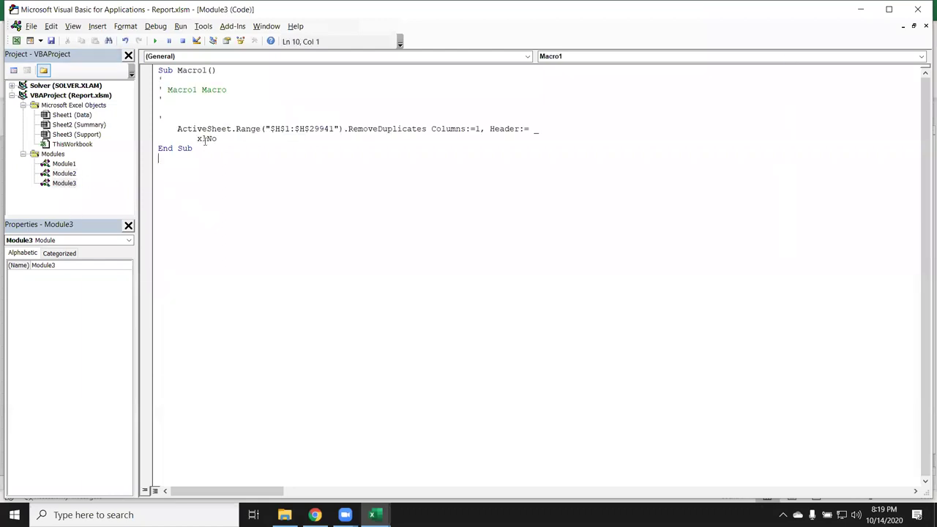
drag(216, 138, 173, 129)
key(ctrl+c)
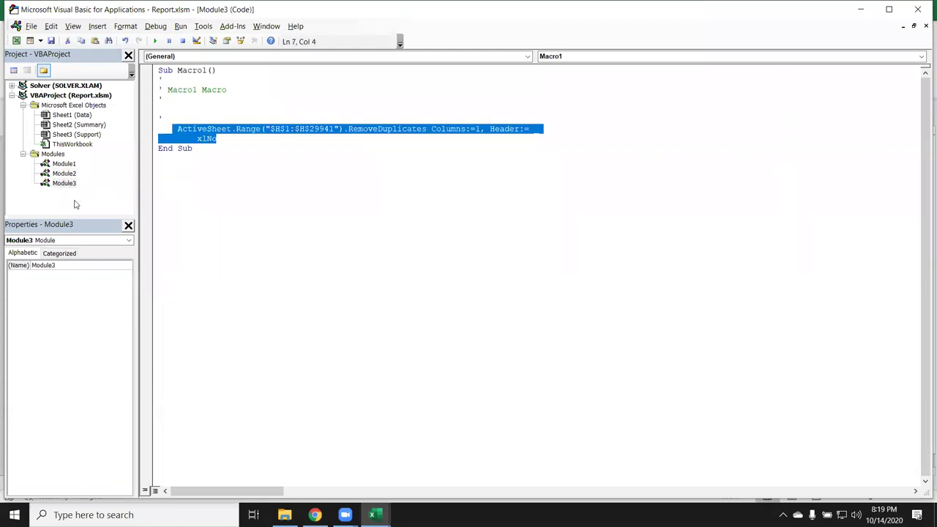
- Paste the RemoveDuplicates statement into get_List's line 8 and trim its range address to $H:$H
double_click(66, 174)
click(163, 138)
key(ctrl+v)
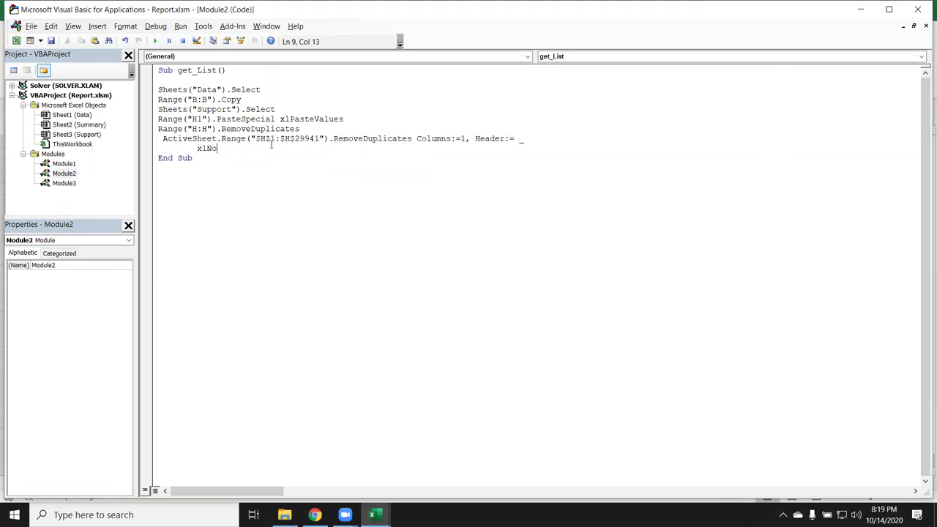
click(270, 143)
key(Delete)
key(Delete)
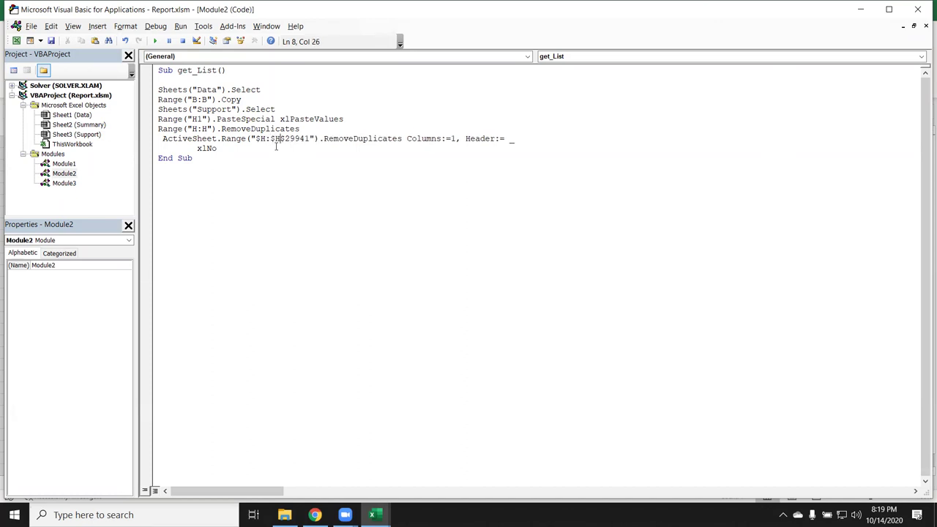
key(Delete)
key(Delete)
key(Delete)
key(Delete)
key(Delete)
text(1)
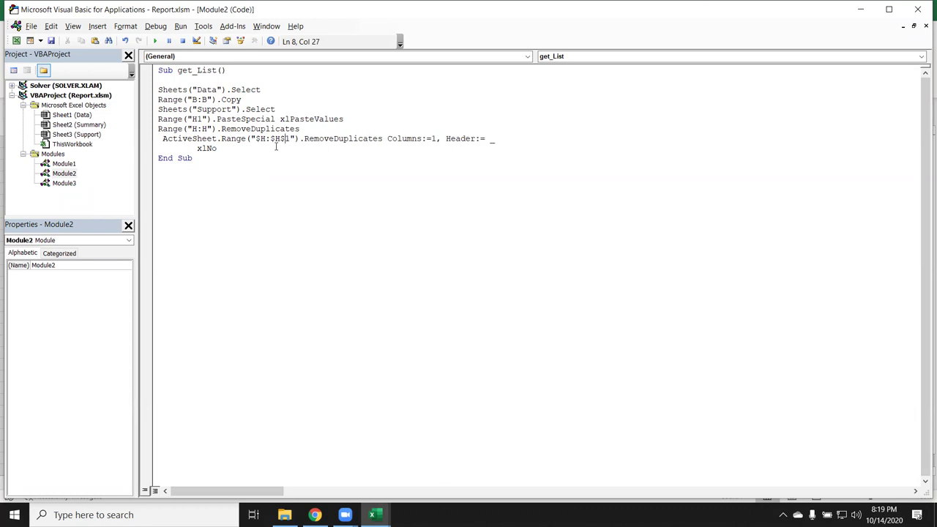
key(BackSpace)
key(BackSpace)
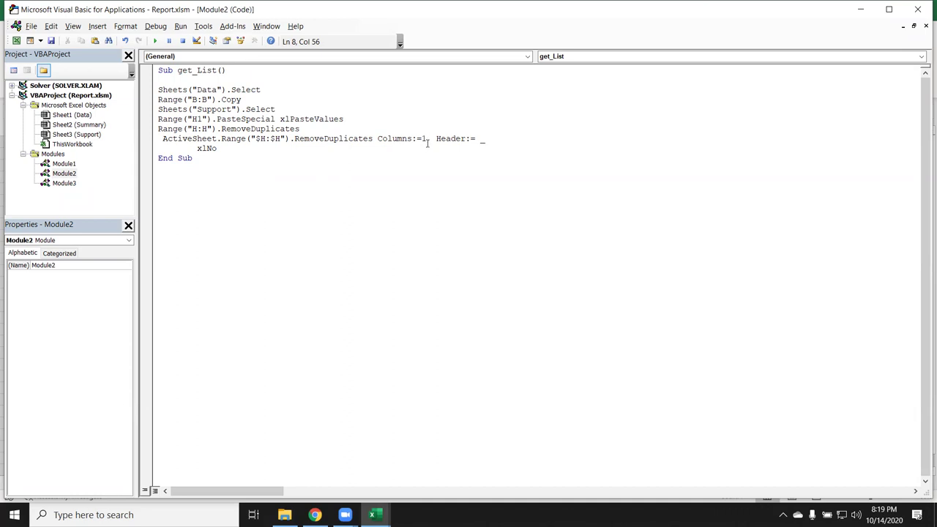
- Replace the statement's Columns and Header arguments with 1, xlYes
drag(374, 138, 498, 143)
key(Delete)
text(1,)
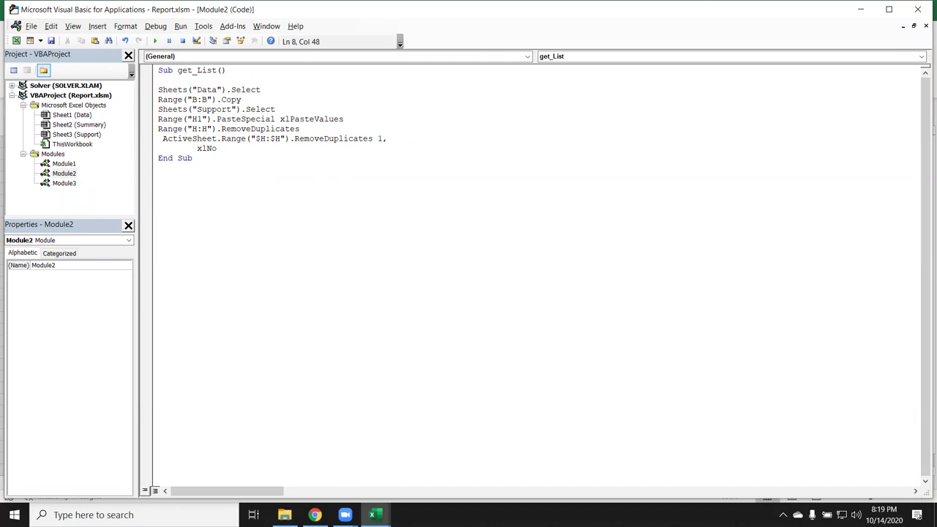
text(xlyes)
- Commit the edited line, return to Excel and clear the city list from column H
click(476, 164)
click(254, 140)
key(alt+F11)
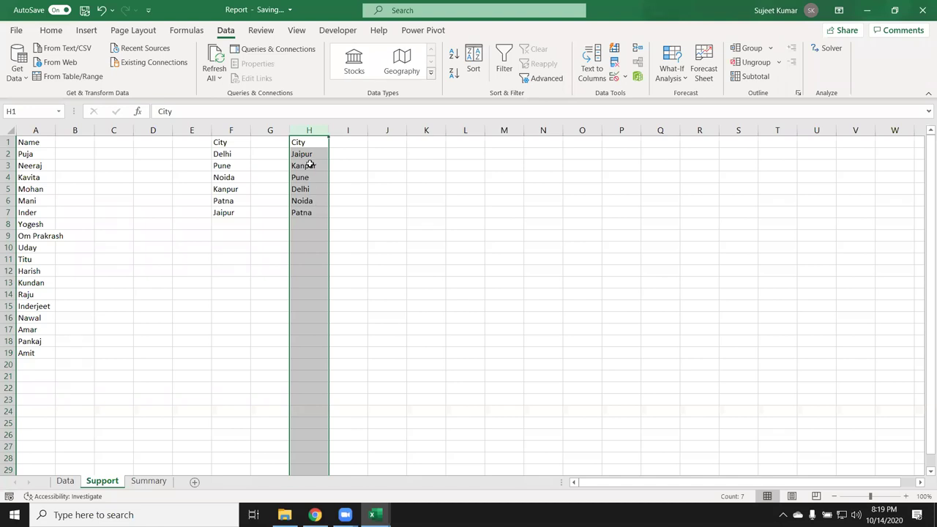
key(Delete)
- Run the get_List macro from the Developer tab's Macros list
key(alt)
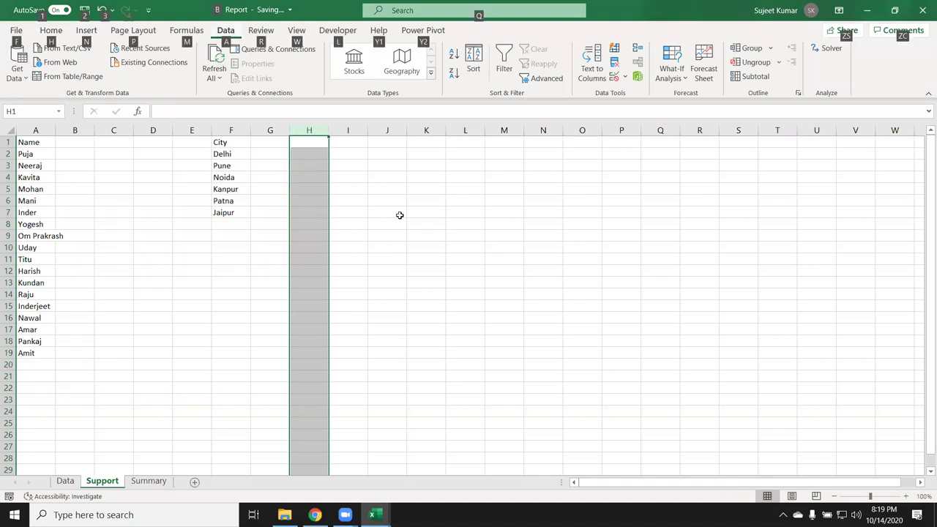
click(337, 30)
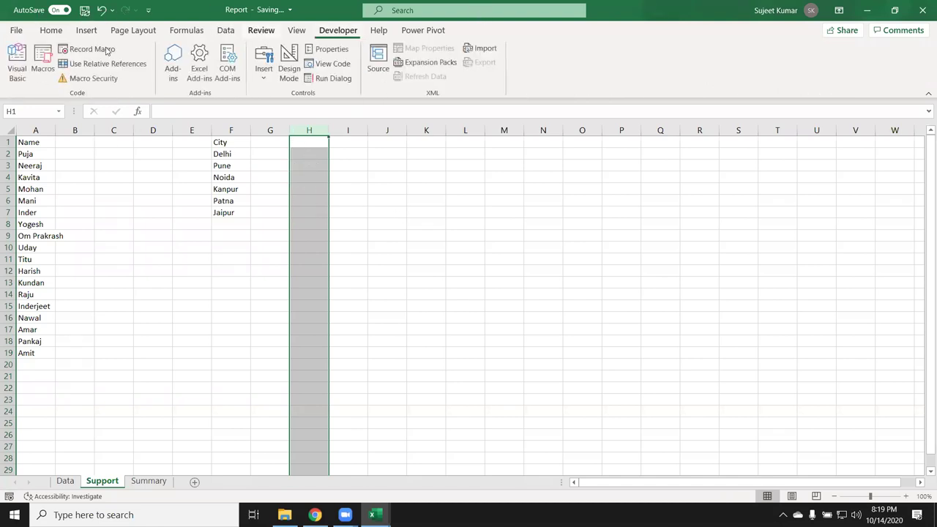
click(42, 66)
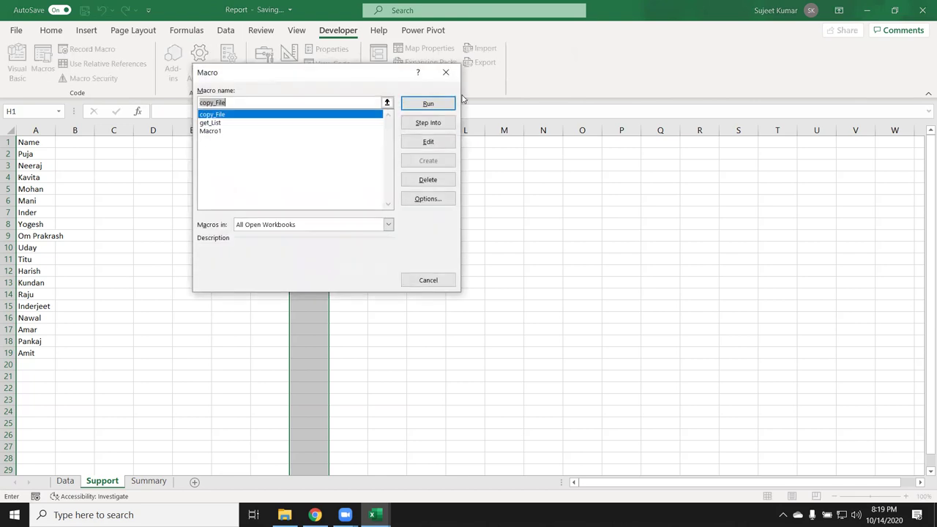
click(220, 123)
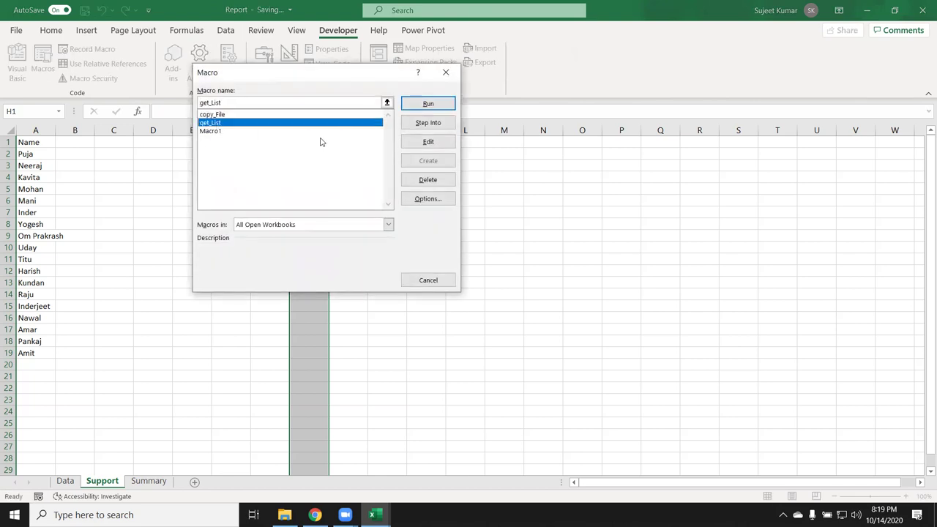
click(428, 103)
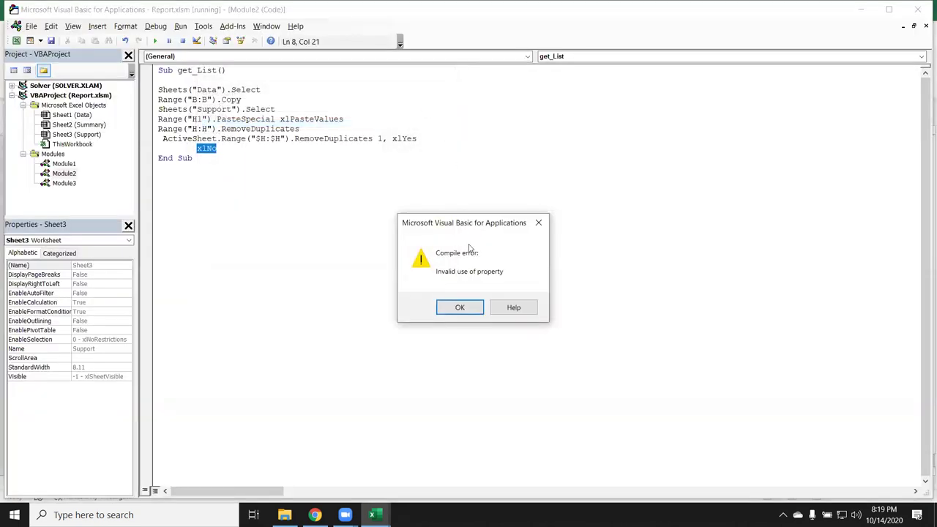
- Dismiss the compile error, delete the stray xlNo, reset and rerun get_List
click(460, 303)
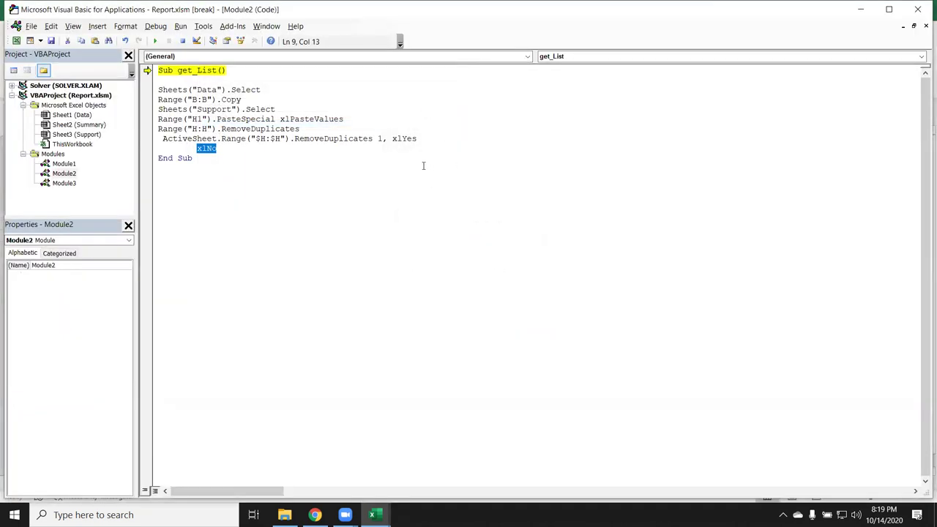
key(Delete)
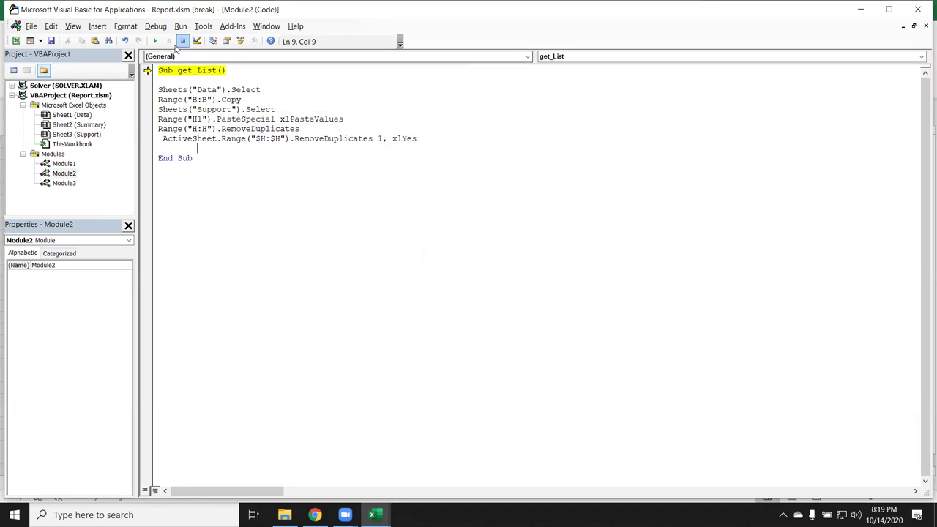
click(156, 42)
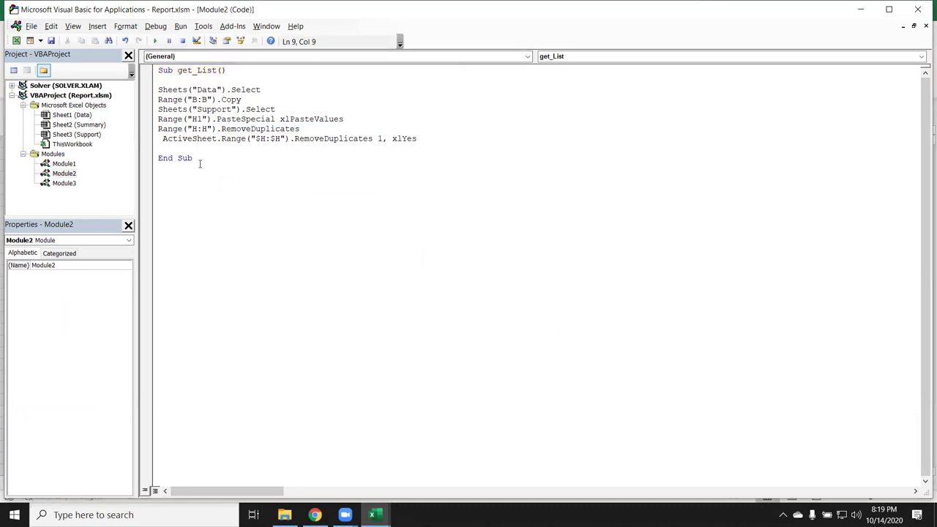
key(alt+F11)
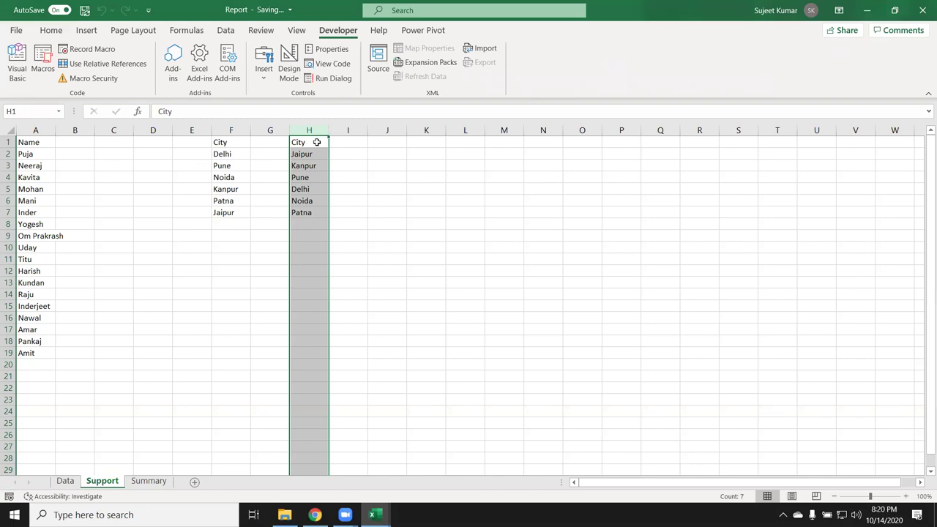
- Clear the city list from H1:H7 on the Support sheet
click(319, 141)
drag(310, 210, 295, 142)
key(Delete)
- Review get_List's Select, Copy, PasteSpecial and RemoveDuplicates lines in the code
key(alt+F11)
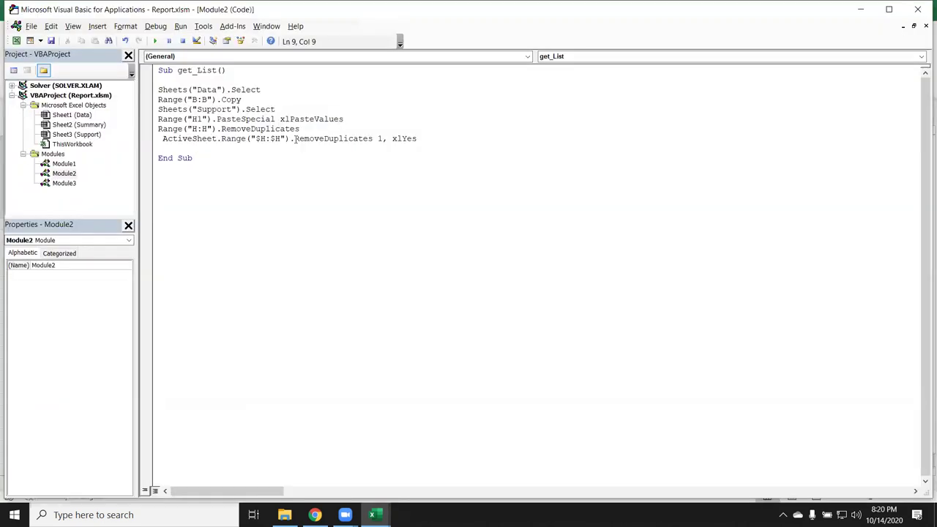
click(243, 157)
double_click(245, 89)
click(242, 98)
double_click(236, 99)
double_click(226, 110)
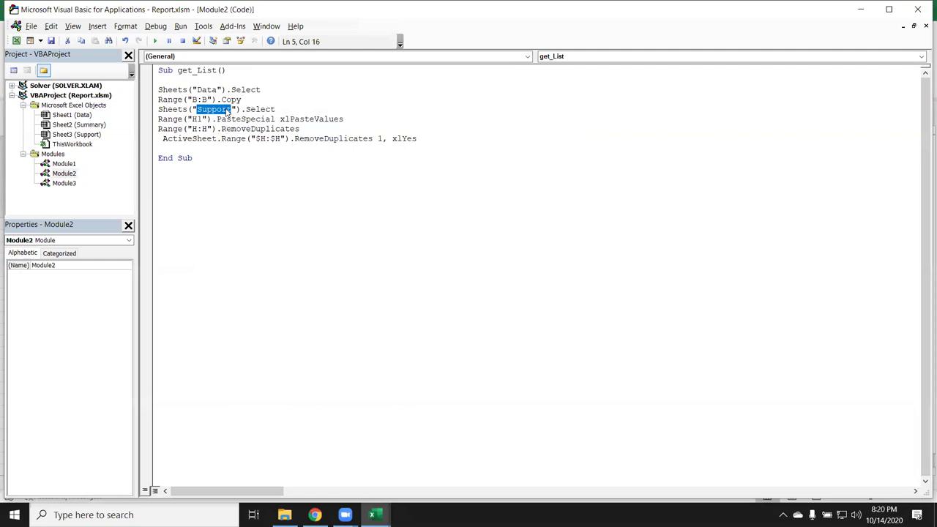
double_click(242, 119)
click(227, 124)
double_click(227, 129)
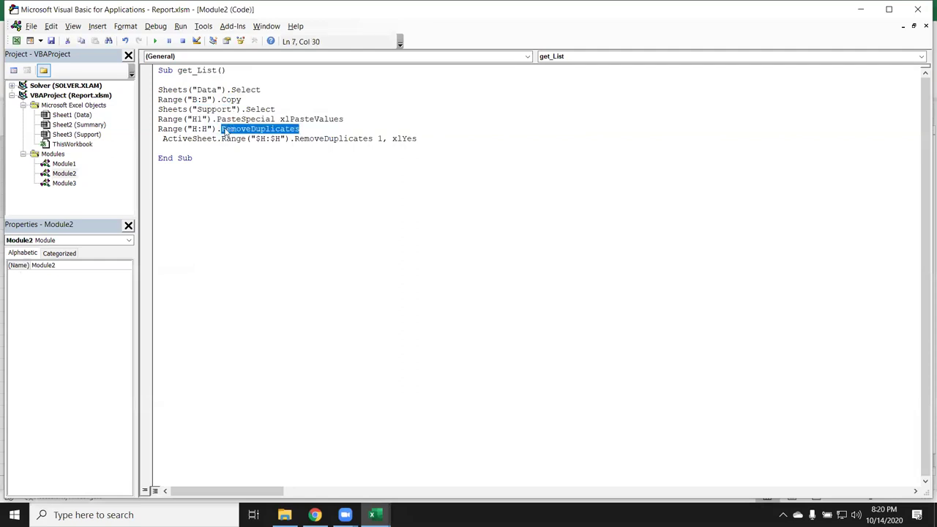
- Delete the redundant Range("H:H").RemoveDuplicates line, unindent the ActiveSheet line and return to Excel
click(198, 148)
drag(300, 129, 147, 129)
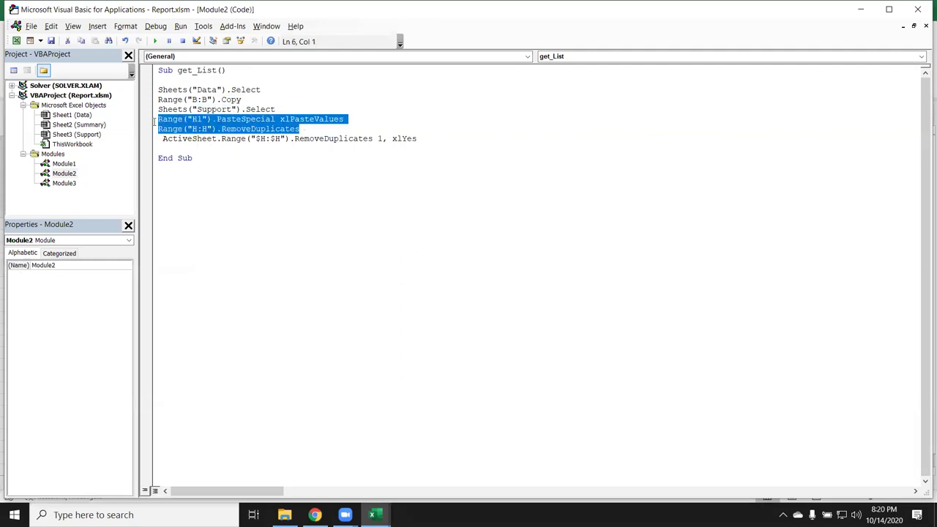
key(Delete)
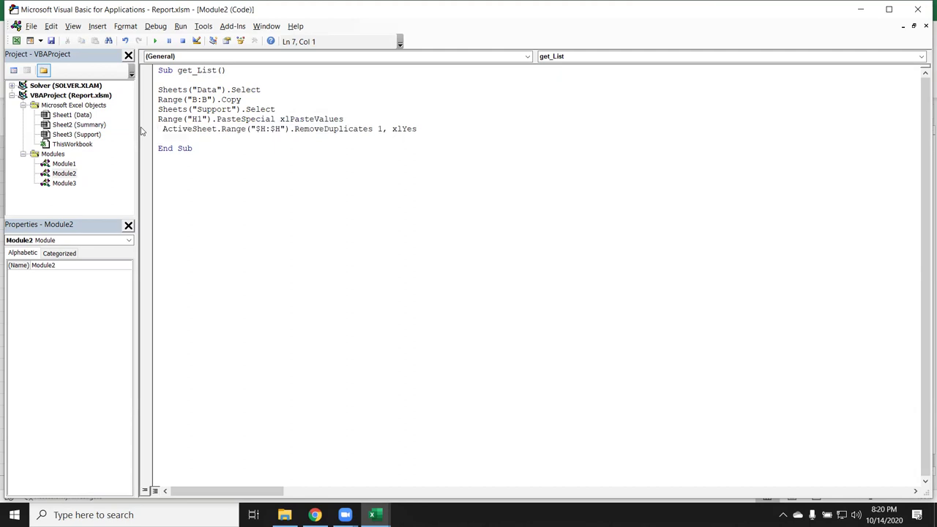
key(Delete)
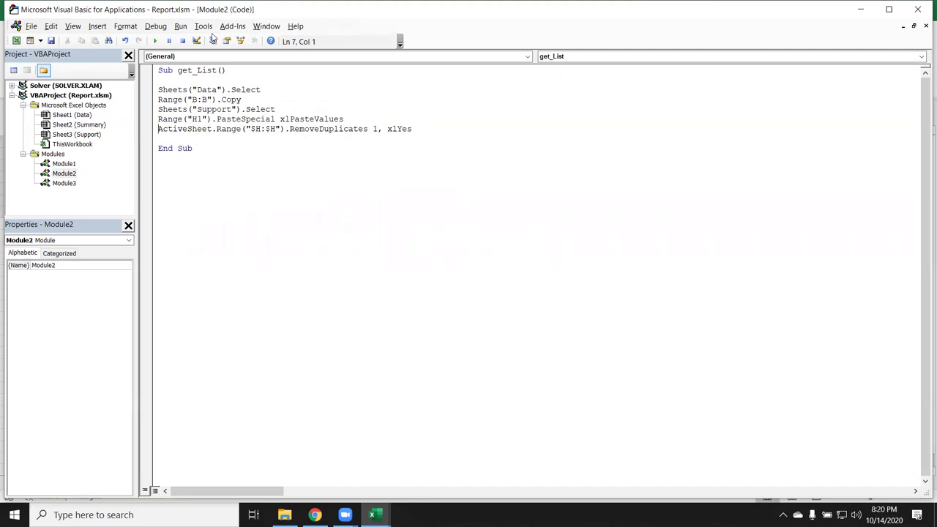
click(203, 195)
key(alt+F11)
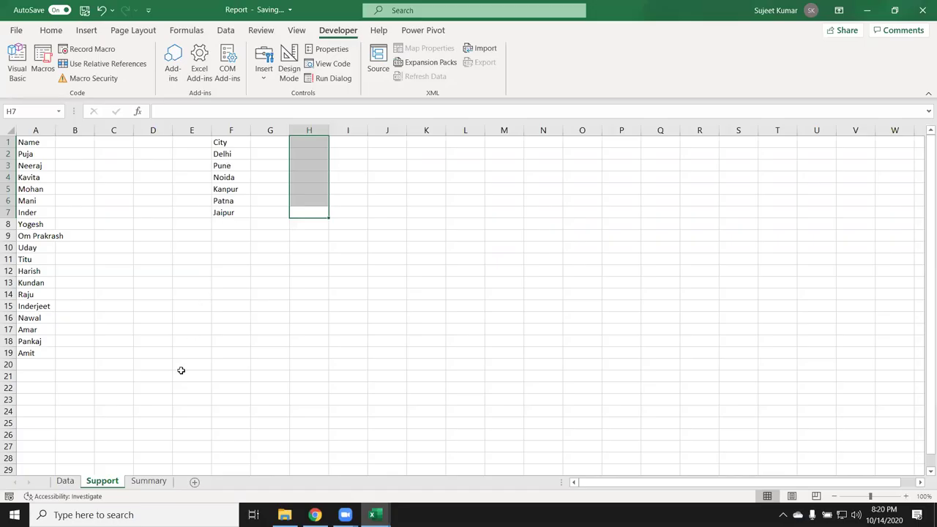
- Create a new macro get_List1 declaring Dim dt As New Collection
key(alt+F11)
text(sub )
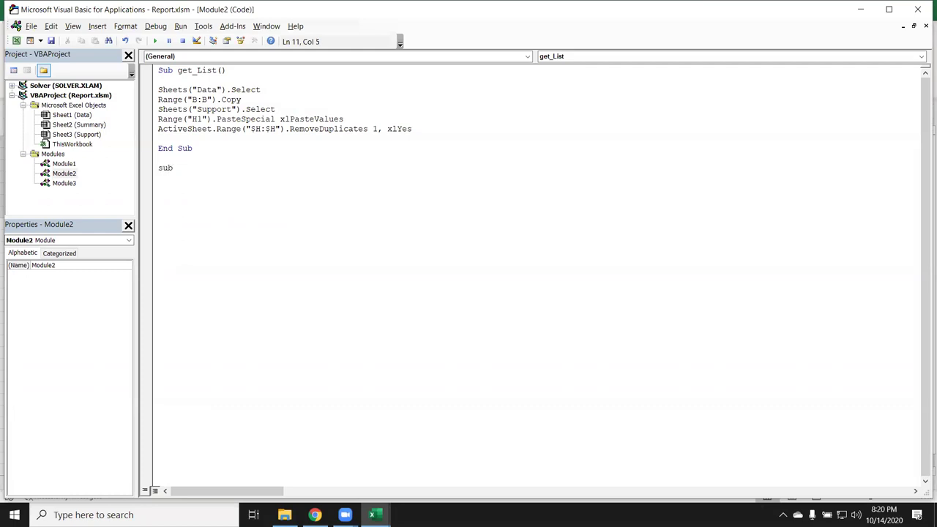
text(get)
text(_List)
text(1())
key(Return)
key(Return)
key(Return)
key(Return)
key(Up)
key(Up)
text(dim dt)
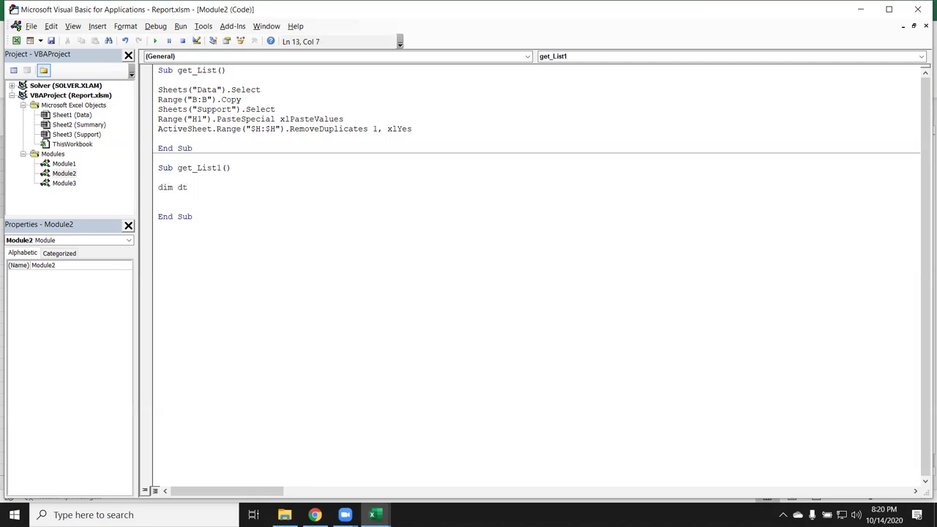
text(as new )
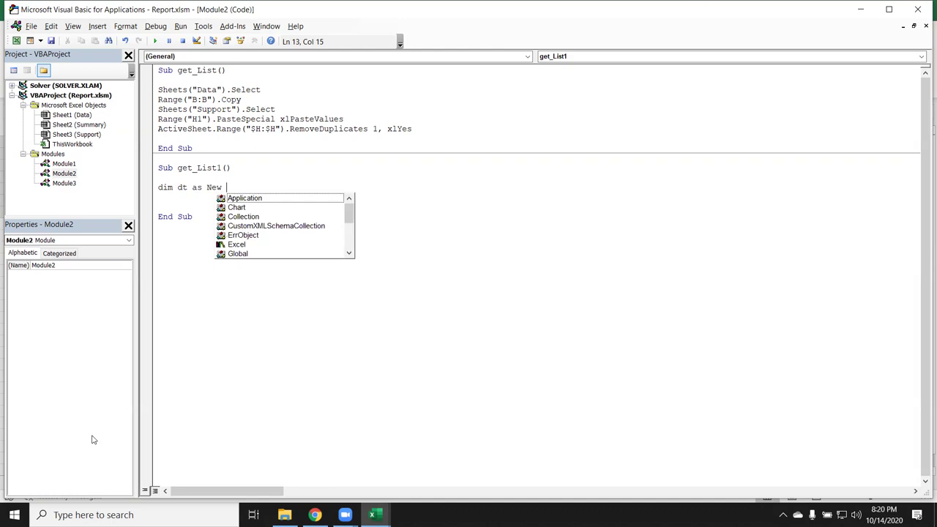
text(col)
key(Return)
key(Return)
- Below the declaration, begin a loop line For i = 2 To Range
click(159, 197)
click(159, 188)
key(Right)
key(Right)
key(Right)
key(shift+Down)
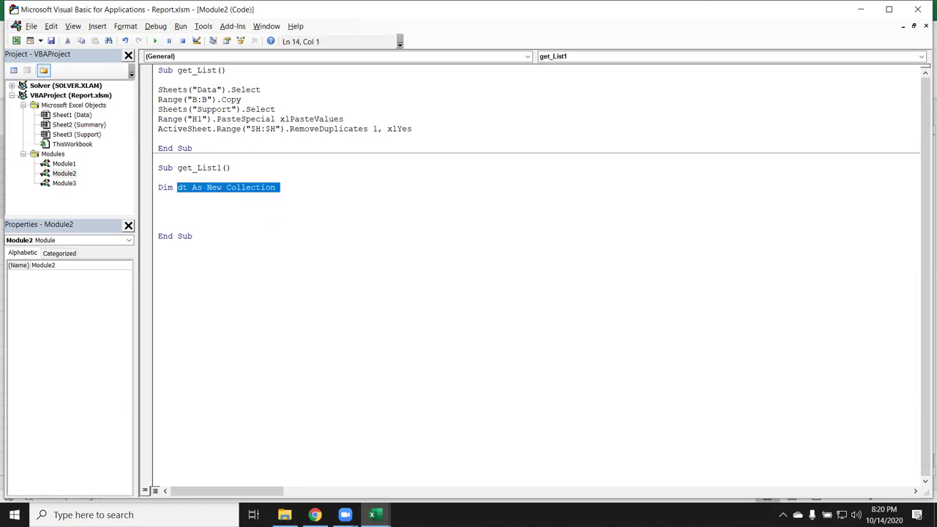
key(Down)
key(Return)
text(for )
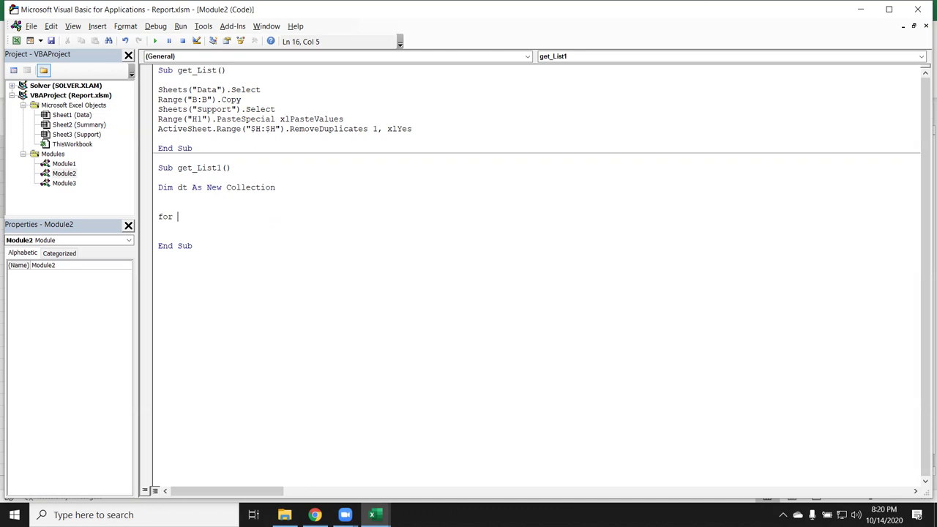
text(i = )
text(2 to )
text(shee)
key(BackSpace)
key(BackSpace)
key(BackSpace)
key(BackSpace)
text(ra)
text(nge)
key(Down)
key(Up)
- Finish the loop as For i = 2 To Range("A65000").End(xlUp).Row and close it with Next i
text(("A)
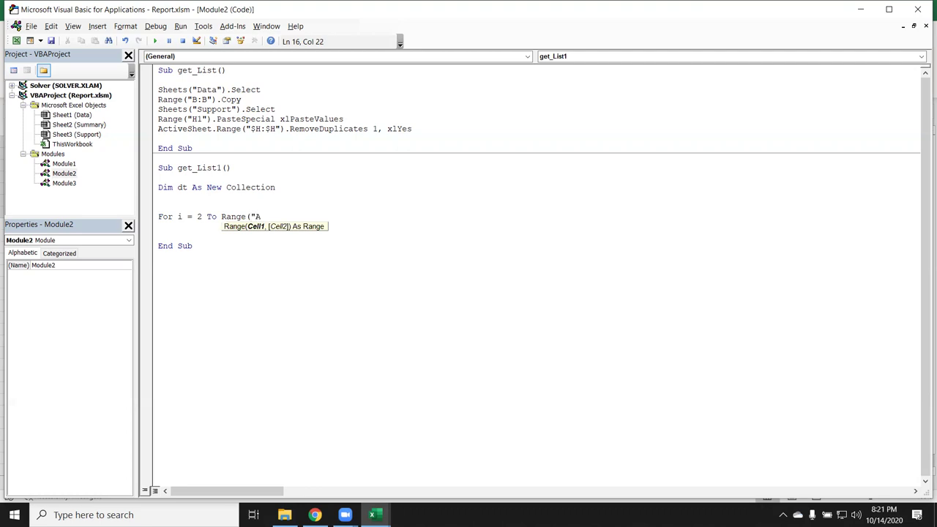
text(65000"))
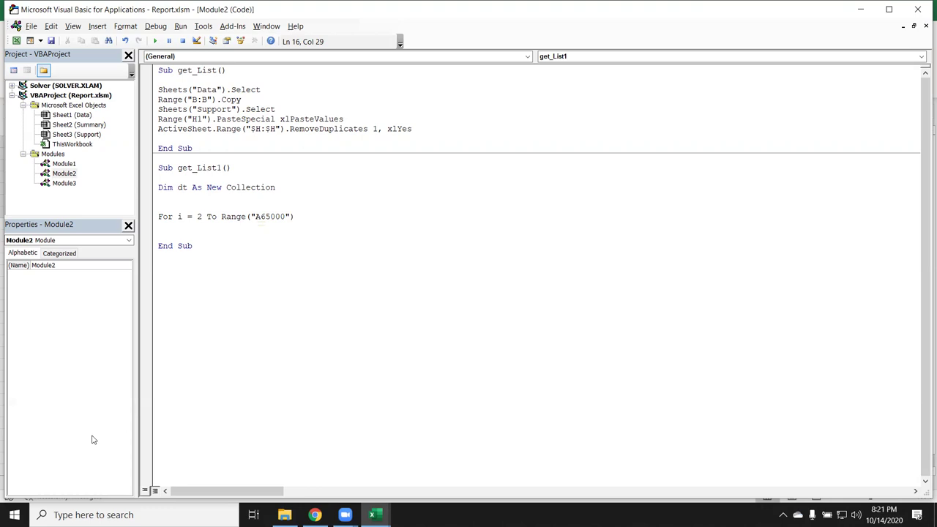
text(.end)
key(Tab)
text(()
key(Down)
key(Down)
key(Down)
key(Down)
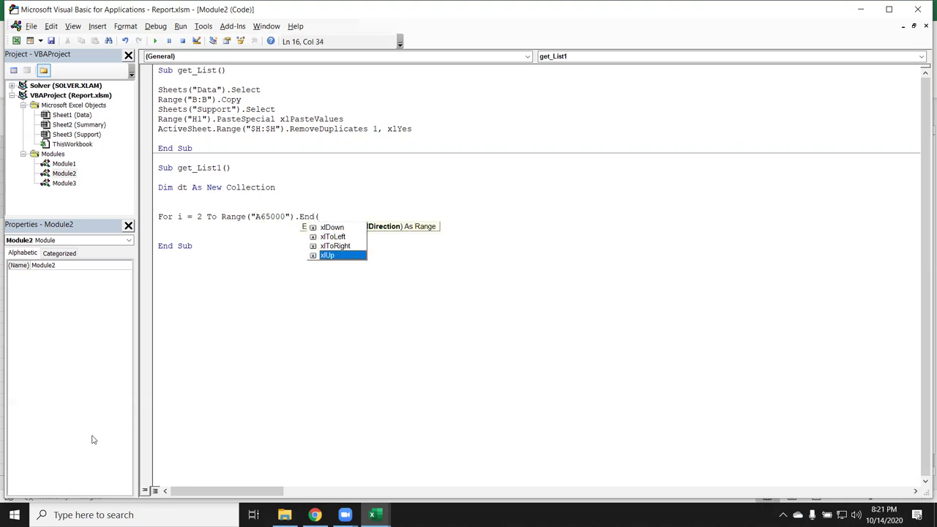
key(Tab)
text().row)
key(Return)
key(Return)
key(Return)
key(Return)
text(next )
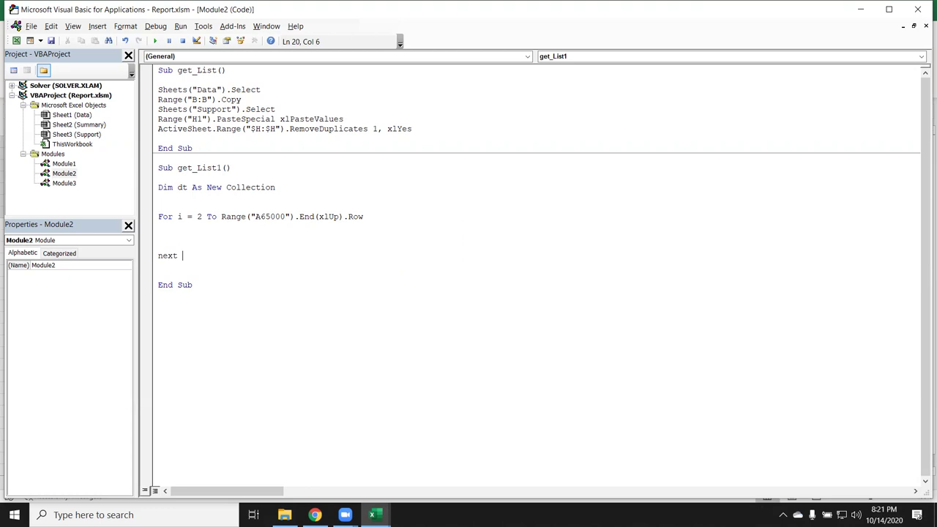
text(i)
- Inside the loop, write dt.Add Range("A" & i).Value
click(158, 236)
key(Return)
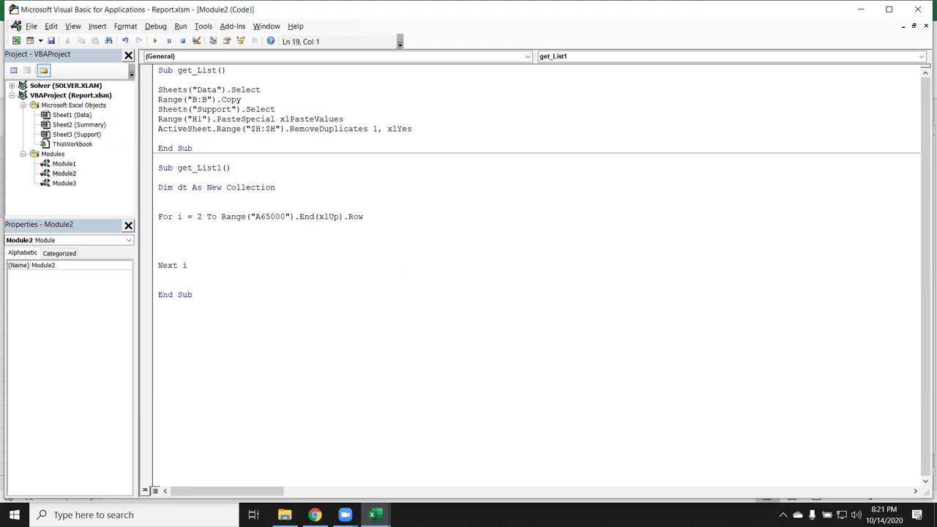
click(158, 235)
text(dt)
text(.A)
key(Tab)
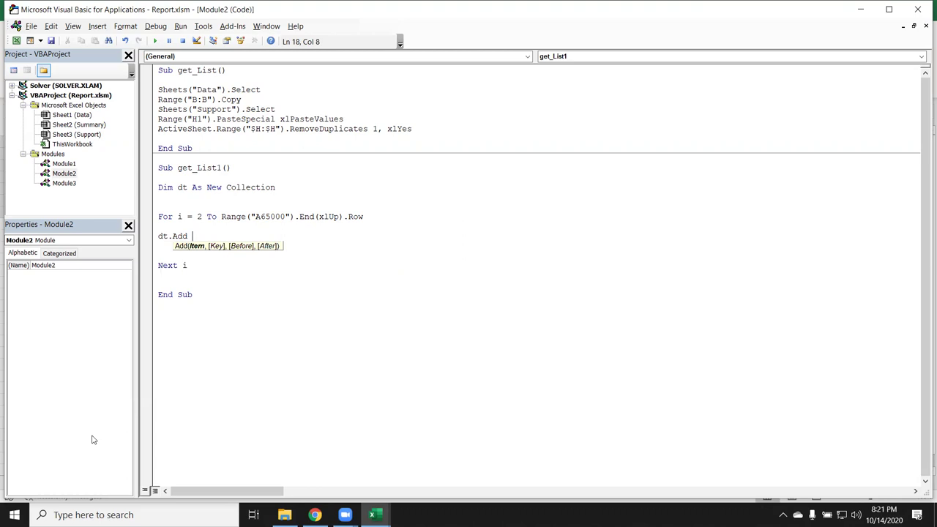
key(BackSpace)
text(range)
key(BackSpace)
key(BackSpace)
key(BackSpace)
key(BackSpace)
key(BackSpace)
text(range("A" & i)
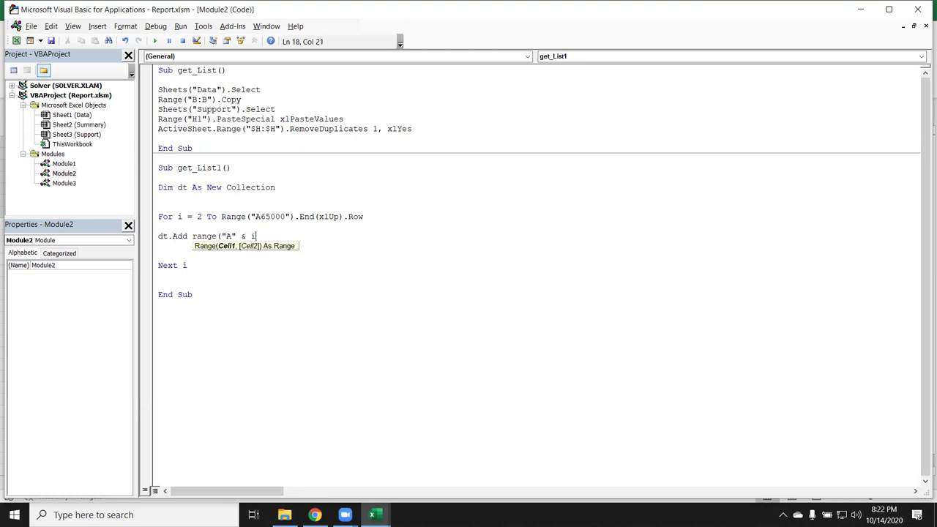
text())
text(.)
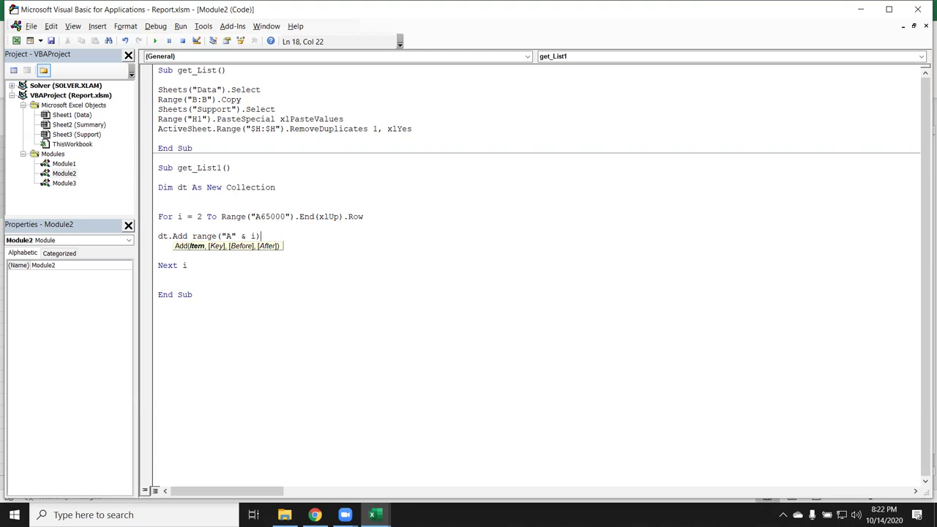
text(valu)
key(Tab)
- Add CStr(Range("A" & i).Value) as the key argument of dt.Add
text(sctr)
text(()
key(BackSpace)
key(BackSpace)
key(BackSpace)
key(BackSpace)
key(BackSpace)
text(cstr()
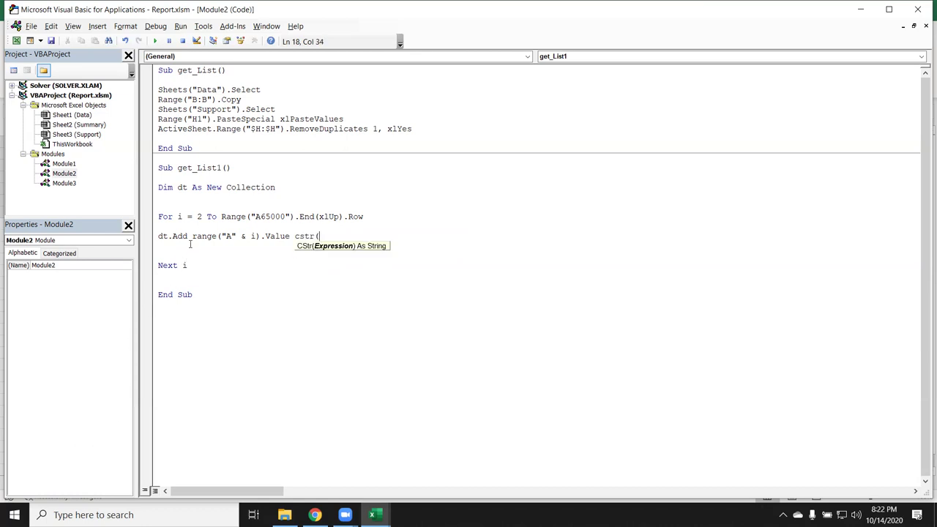
click(191, 236)
drag(192, 236, 291, 237)
key(ctrl+c)
click(319, 235)
key(ctrl+v)
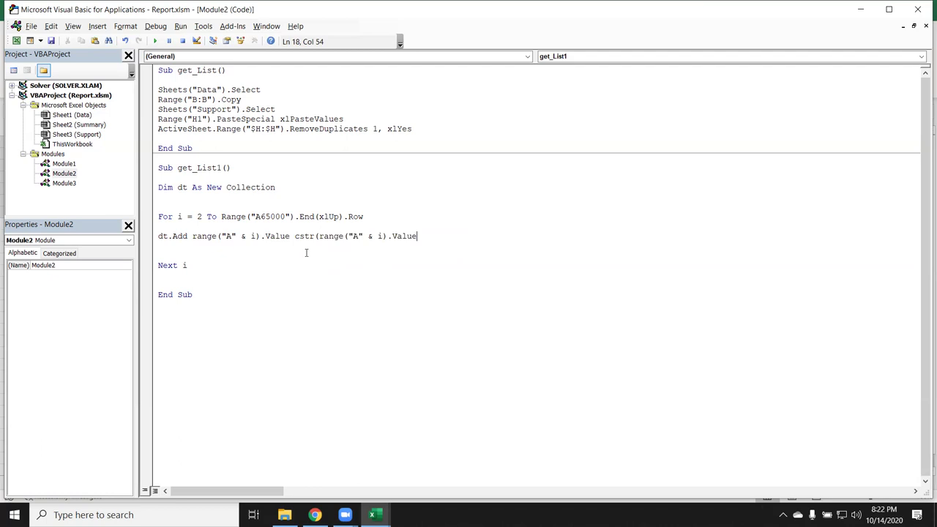
text())
- Fix the compile error by adding the missing comma after the first .Value
click(306, 252)
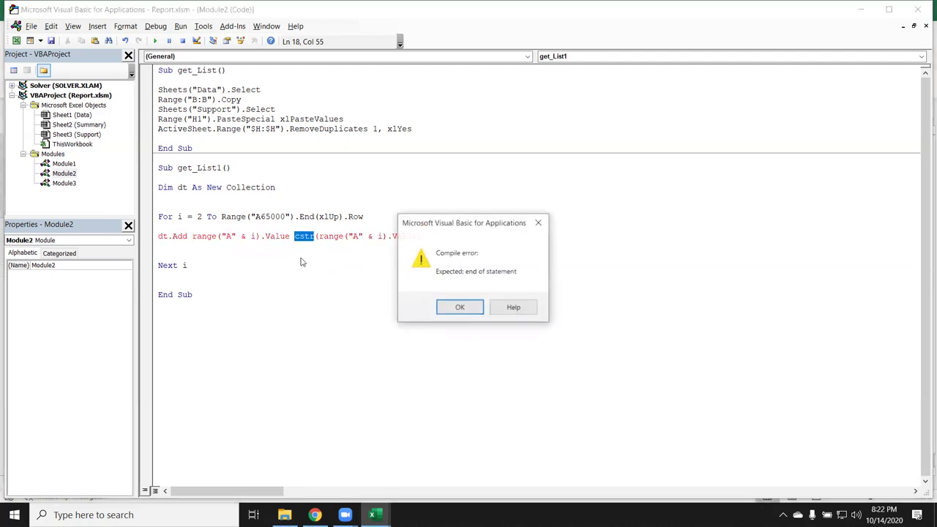
key(Return)
click(291, 236)
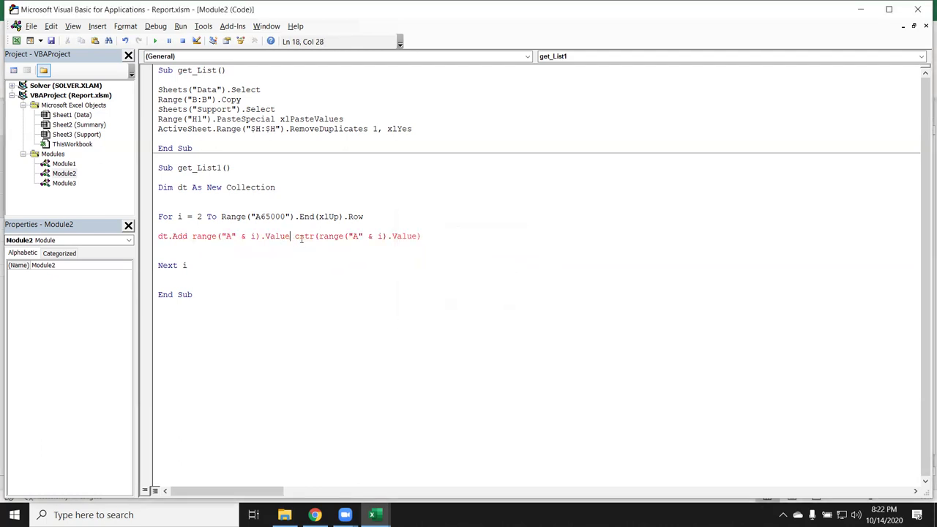
text(,)
click(332, 294)
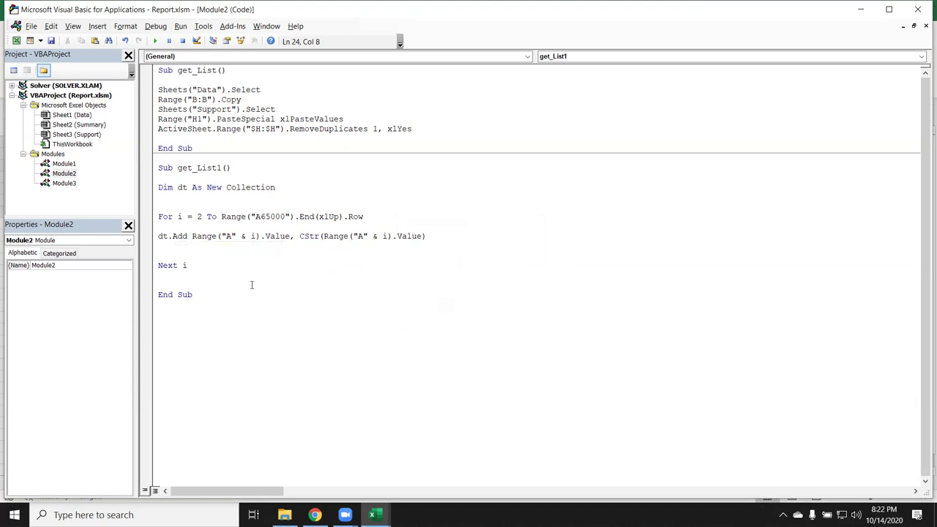
click(193, 236)
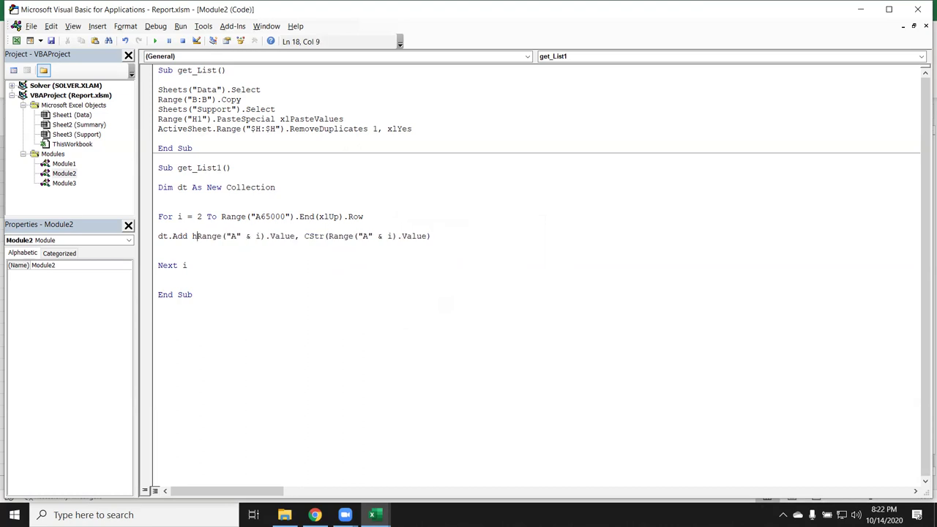
- Prefix both column A references in dt.Add with Sheets("Data")
text(sheets)
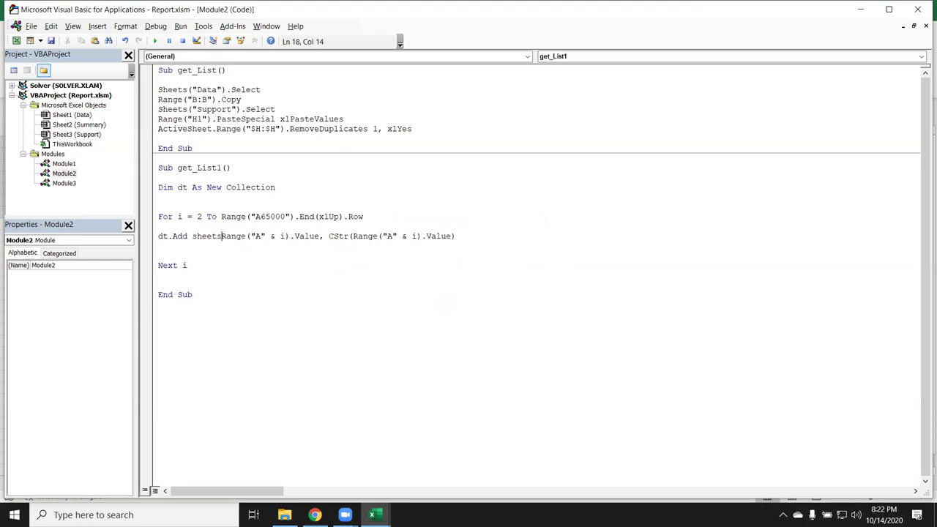
text(("Data)
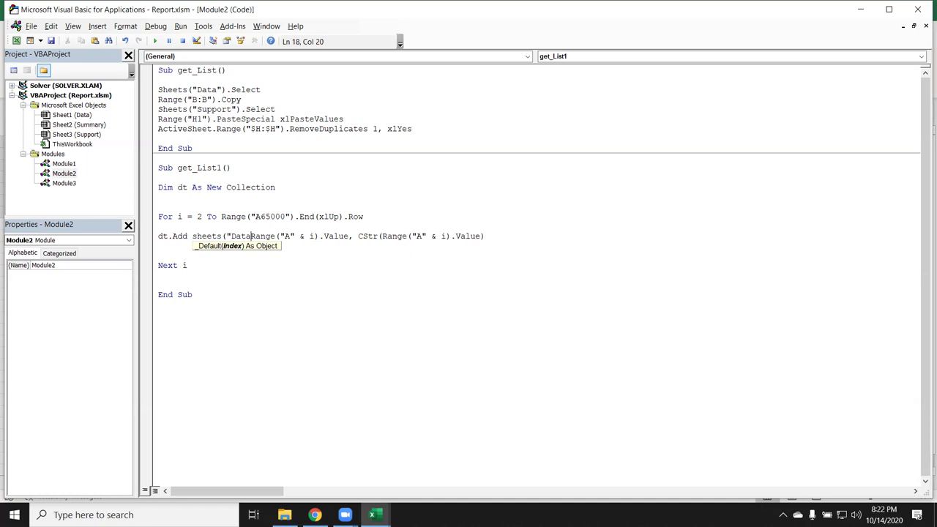
text(").)
click(249, 256)
drag(263, 236, 191, 238)
click(396, 236)
key(ctrl+v)
- Add a blank line above End Sub and move back up toward the declaration
click(366, 285)
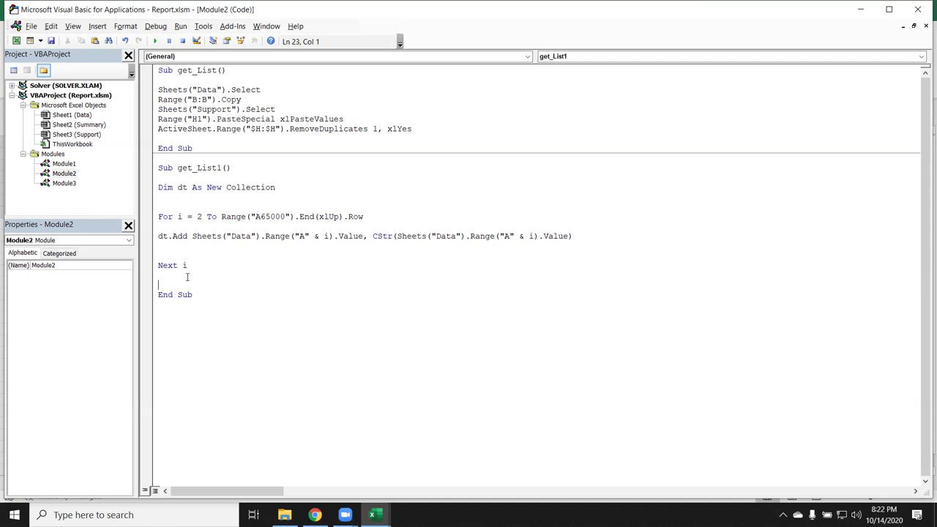
key(Return)
key(Up)
key(Up)
key(Up)
key(Up)
key(Up)
key(Up)
key(Up)
key(Up)
key(Up)
key(Up)
key(shift+Down)
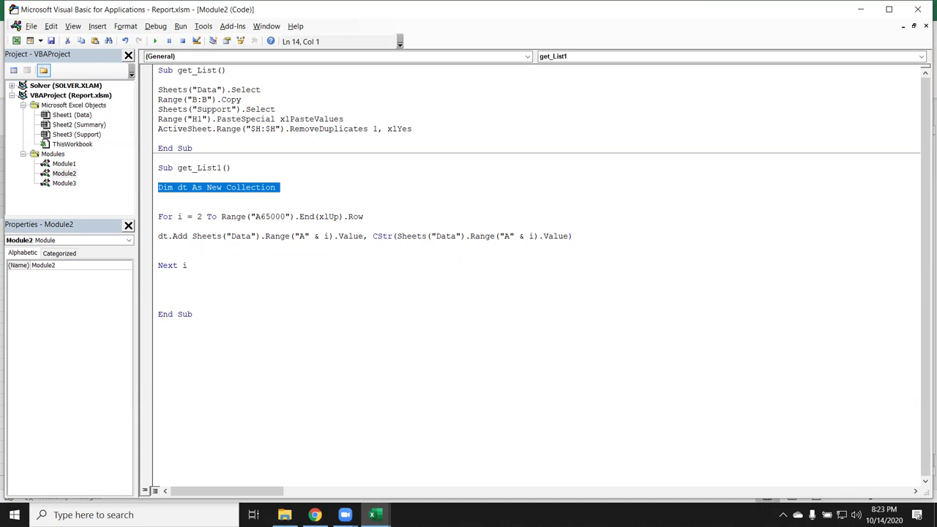
- Insert On Error Resume Next below the Dim dt As New Collection line
click(158, 196)
key(Return)
text(on error resume )
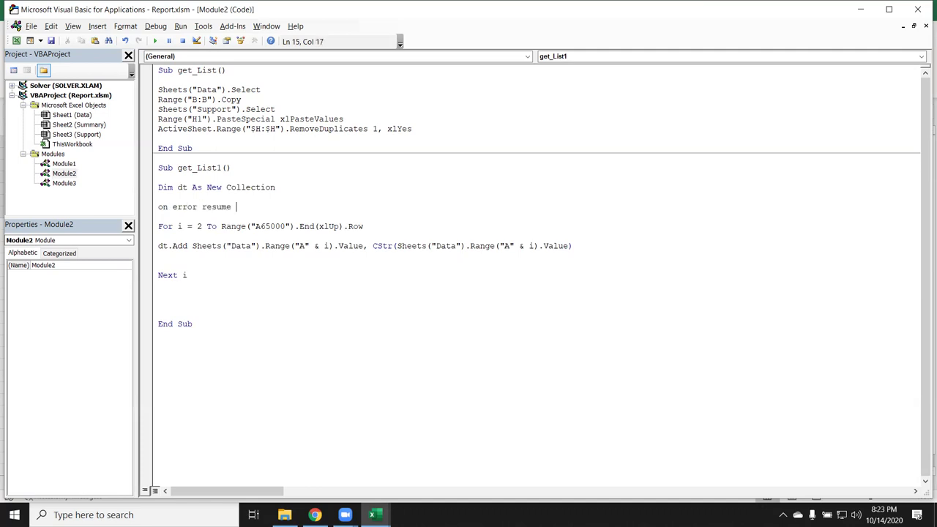
text(next)
key(Return)
- Check the Support sheet's column H in Excel, then return to the code
click(192, 292)
drag(158, 246, 165, 246)
click(167, 292)
key(alt+F11)
click(306, 145)
key(alt+F11)
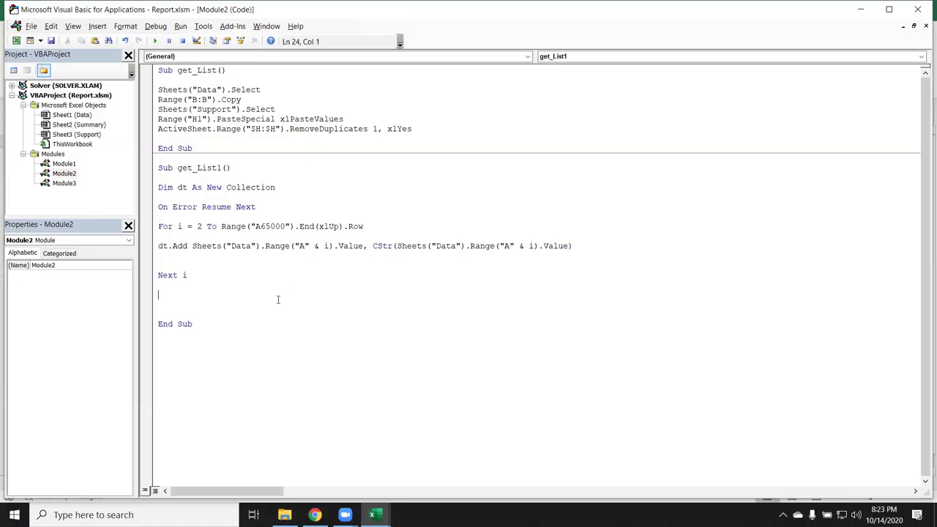
- Start a For Each Item In dt loop containing Range("H65000").End(xlUp).Offset(1, 0).Value
text(for each)
text( item )
text(in )
text(dt)
key(Return)
key(Return)
key(Return)
key(Up)
key(Up)
text(range(")
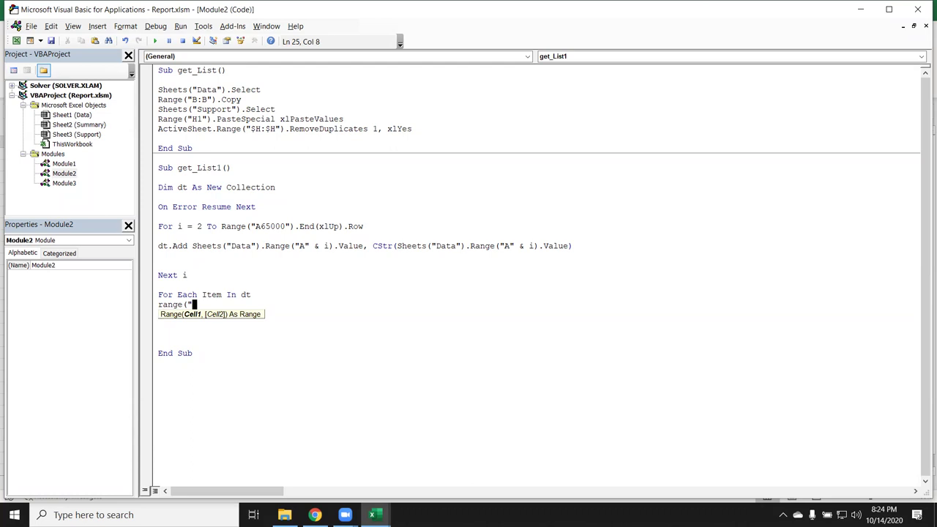
text(H65000")
text().en)
key(Tab)
text(()
key(Down)
key(Down)
key(Down)
key(Down)
key(Tab)
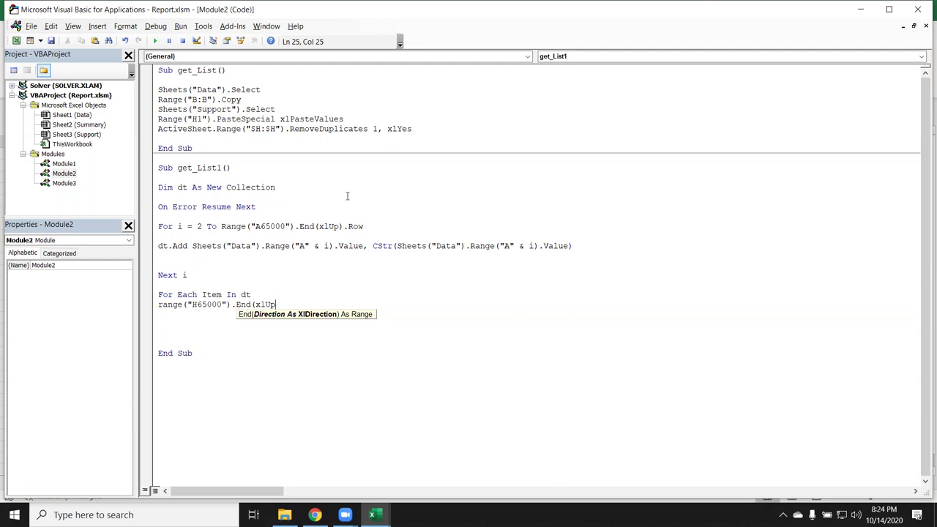
text())
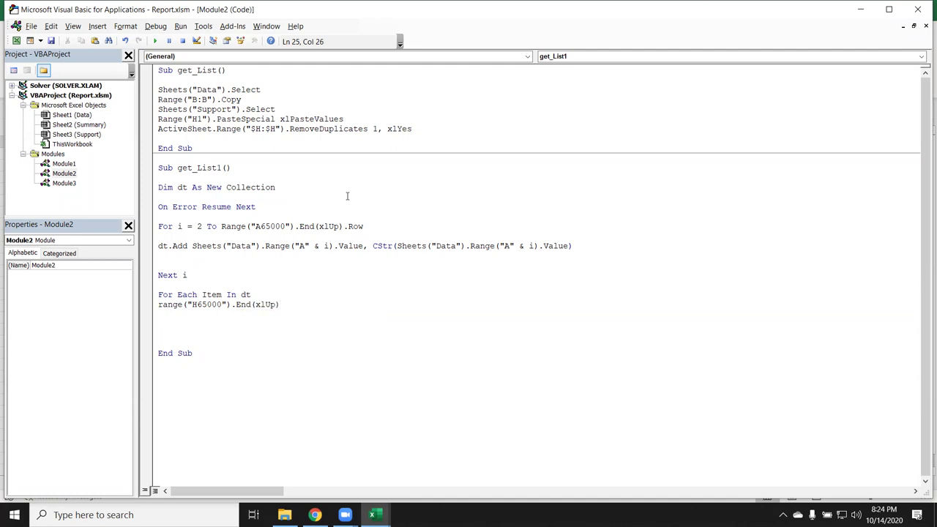
text(.of)
key(Tab)
text((1,0)
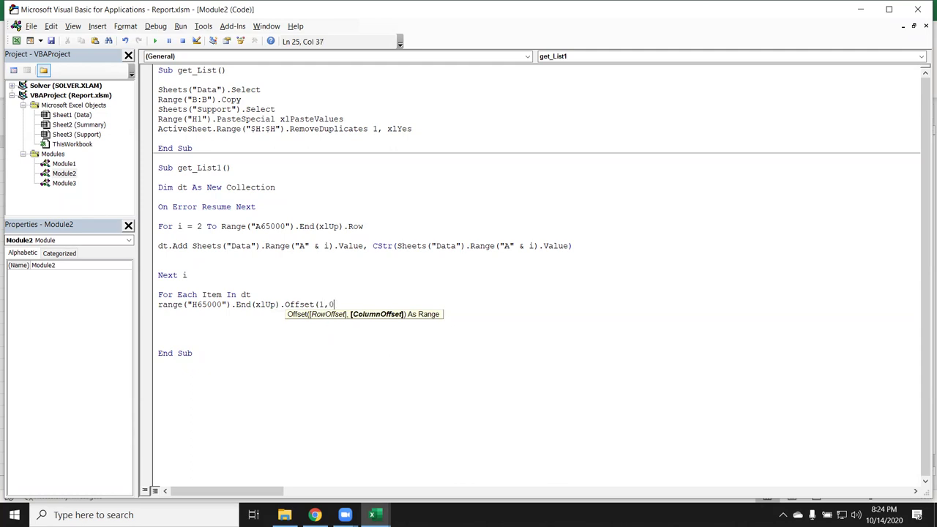
text().)
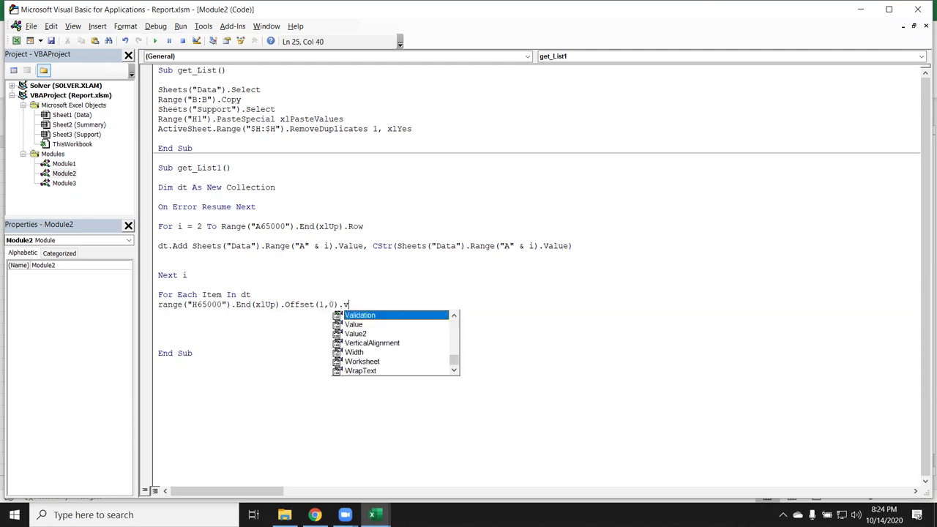
text(v)
key(Tab)
key(Return)
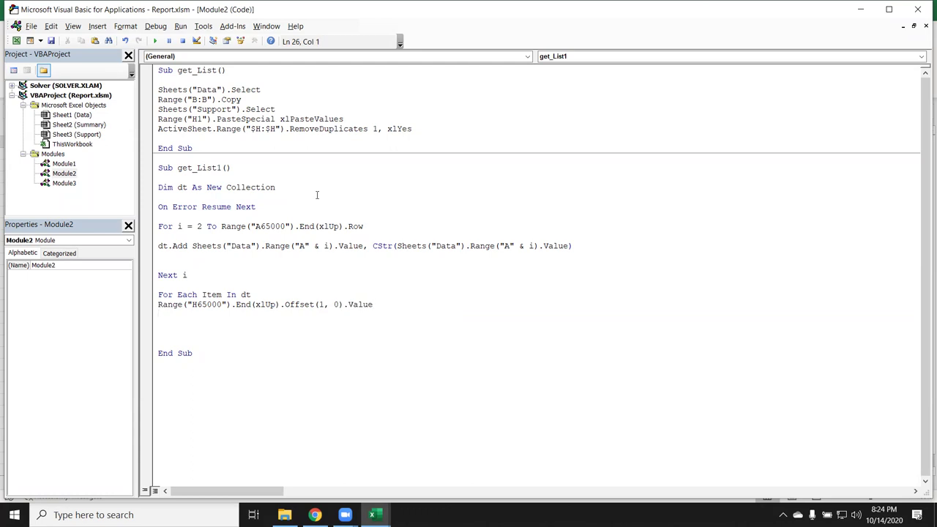
- Complete the assignment with = Item and close the loop with Next Item
click(389, 305)
text(= item)
key(Return)
text(next it)
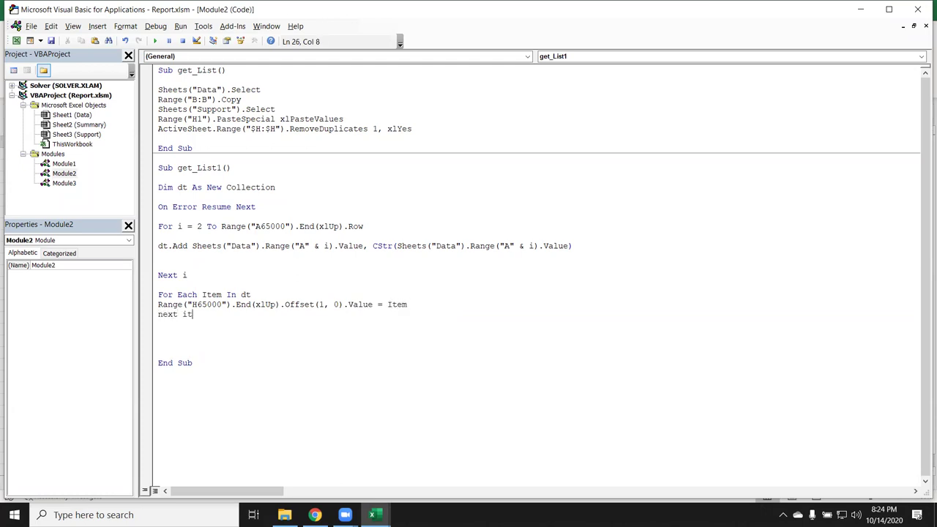
text(em)
key(Return)
- Add blank lines around the loop and prefix the Range line with Sheets("Support")
key(Up)
key(Up)
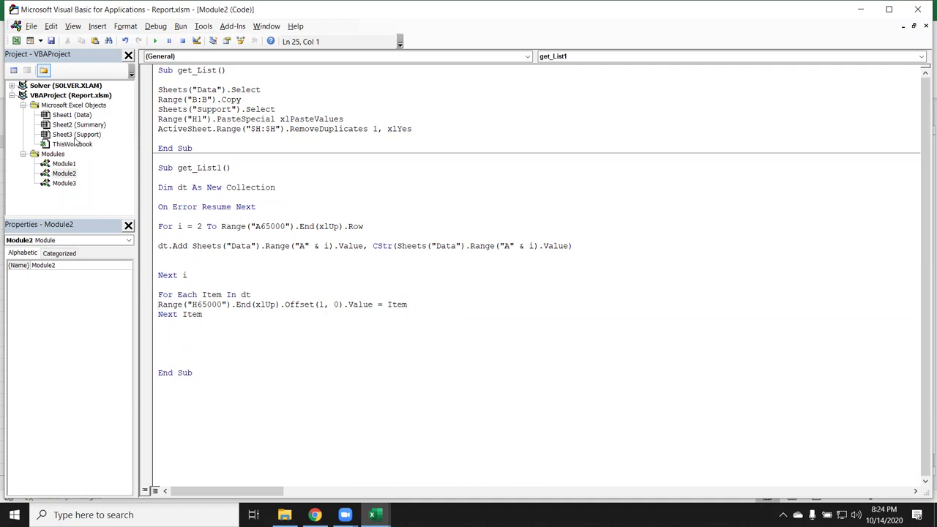
key(Up)
key(Up)
key(Up)
key(Down)
key(Return)
key(Down)
key(Down)
key(Return)
text(sj)
key(BackSpace)
text(heets("Supppo)
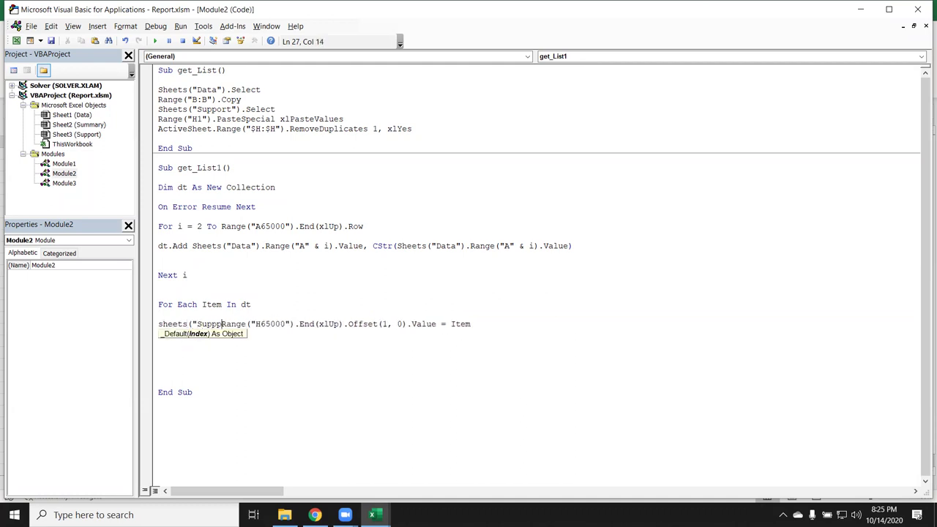
key(BackSpace)
text(ort")
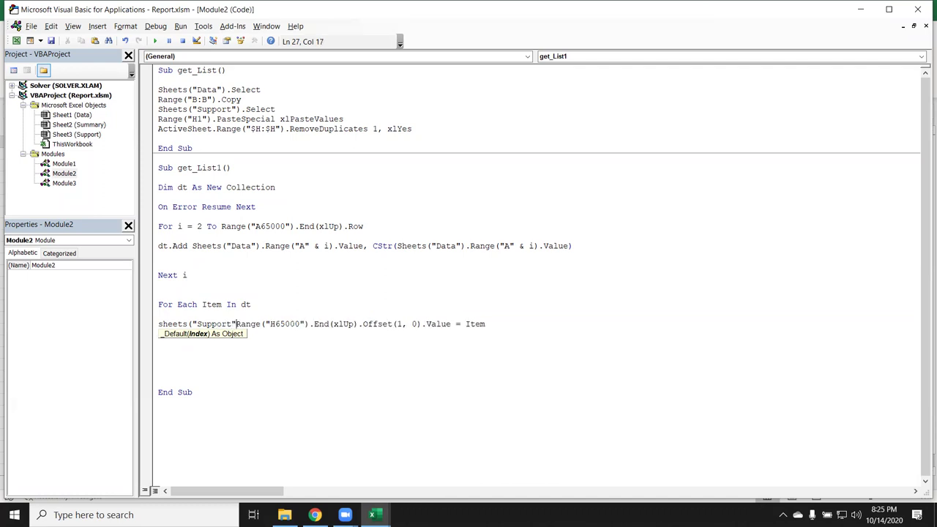
text().)
text(Next Item)
click(236, 347)
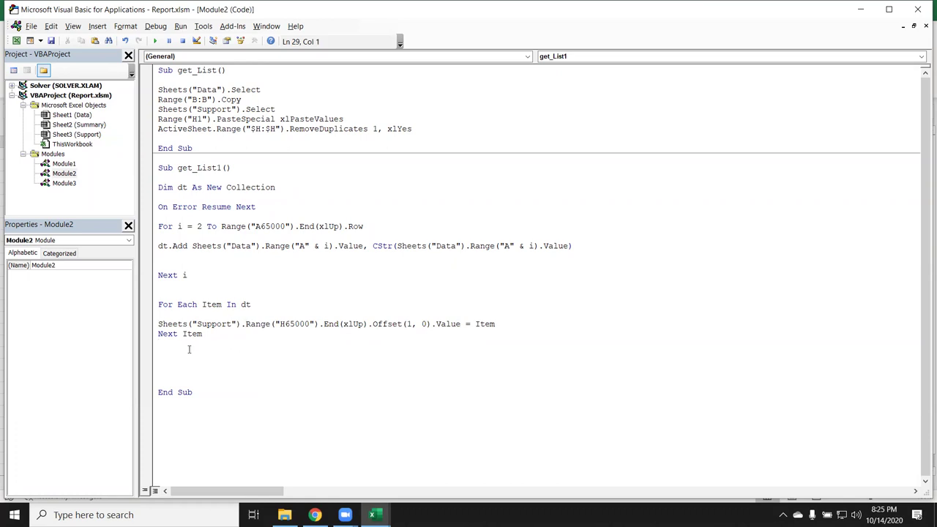
click(245, 188)
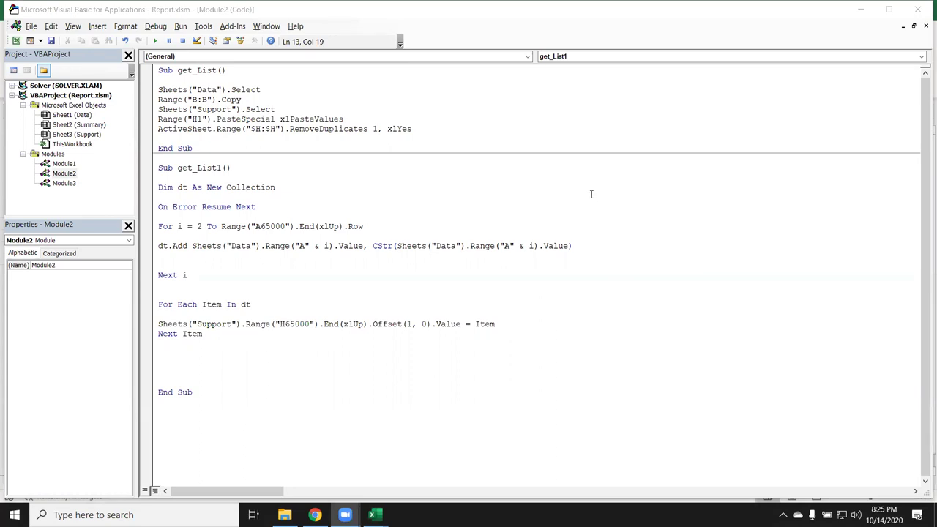
click(153, 206)
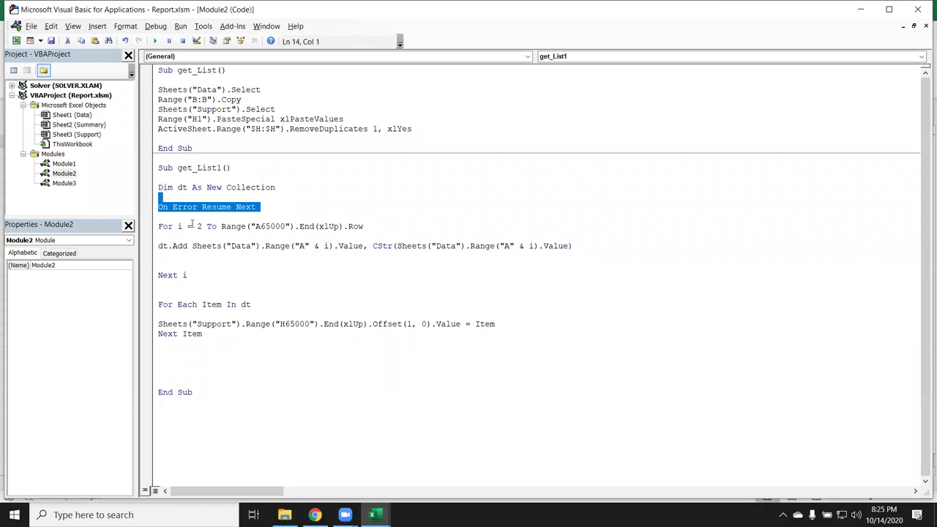
drag(192, 226, 221, 226)
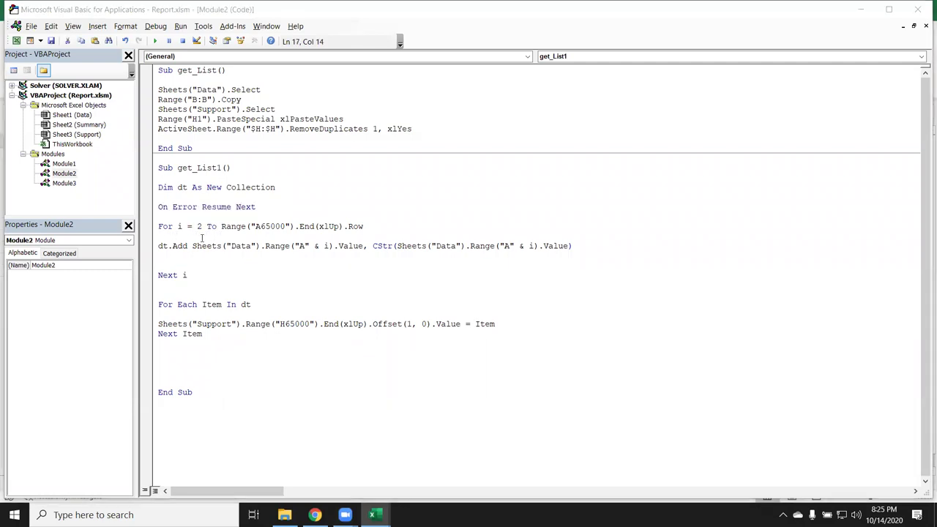
key(alt+Tab)
click(65, 481)
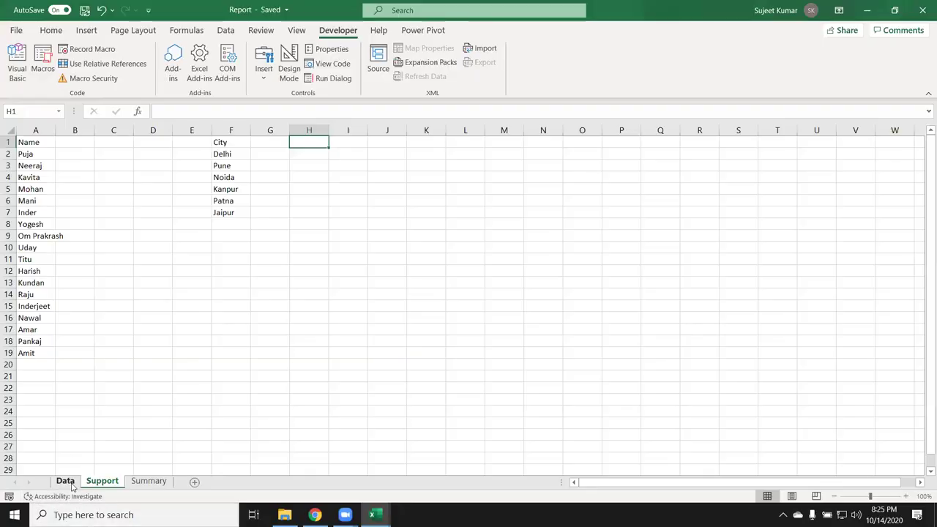
click(68, 131)
click(56, 178)
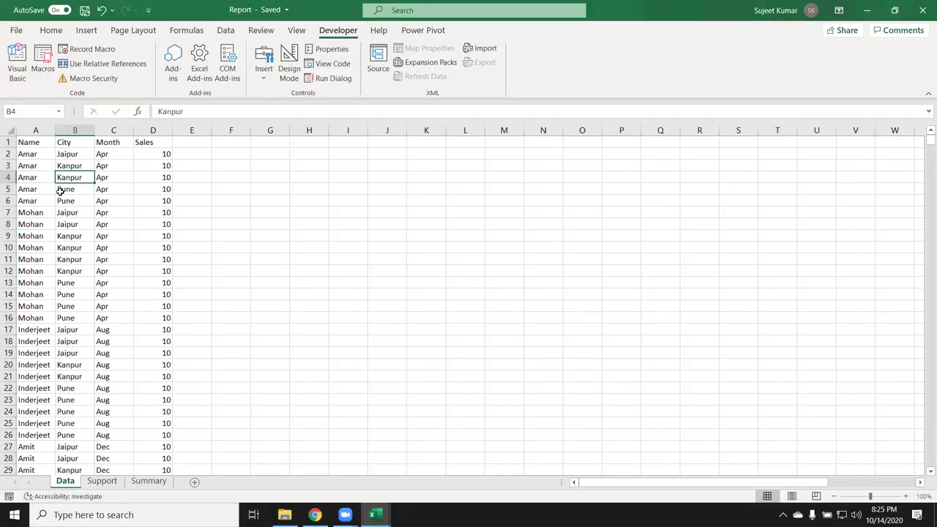
key(alt+Tab)
drag(187, 246, 150, 252)
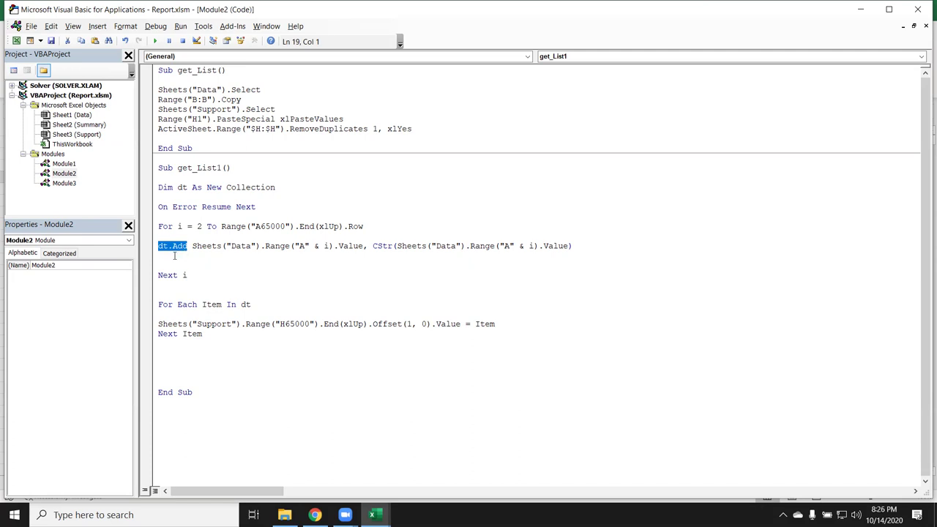
- Highlight Resume, the For…Next i loop and the dt collection while explaining the code
click(211, 207)
double_click(212, 207)
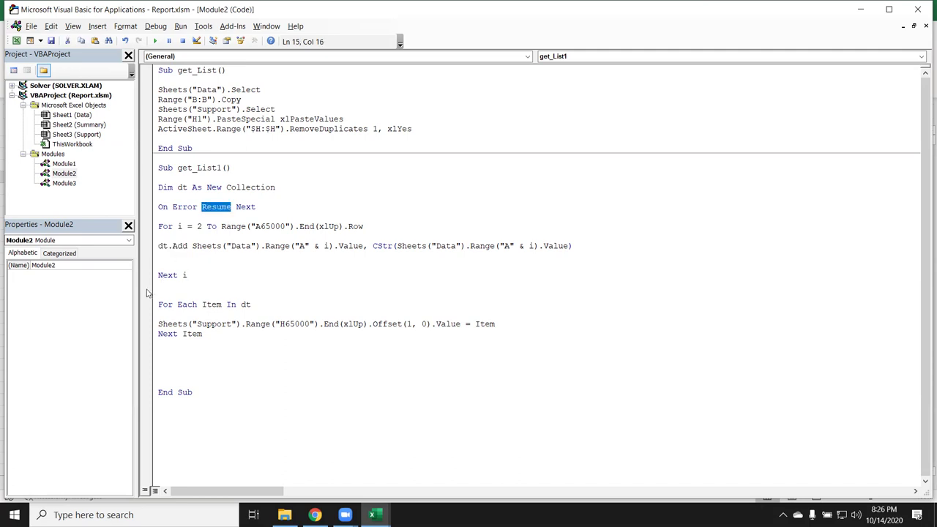
click(159, 226)
drag(159, 226, 197, 276)
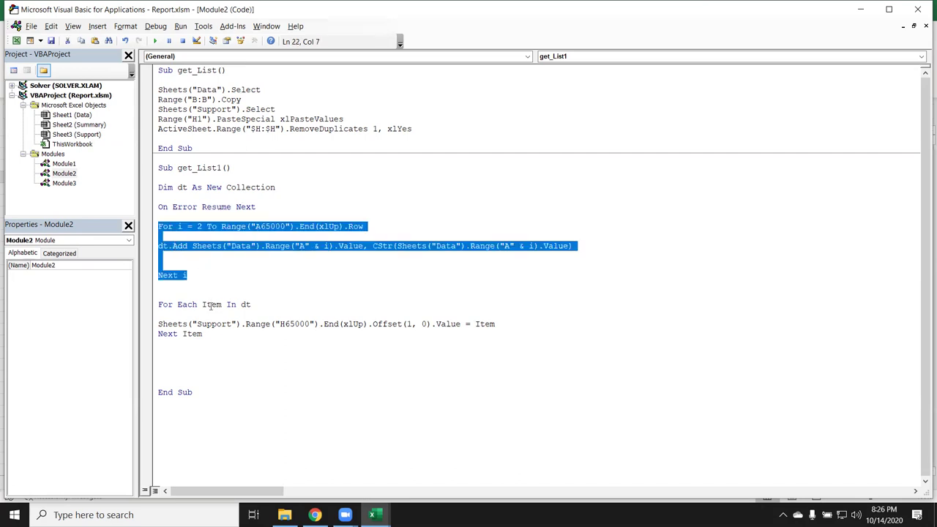
double_click(161, 248)
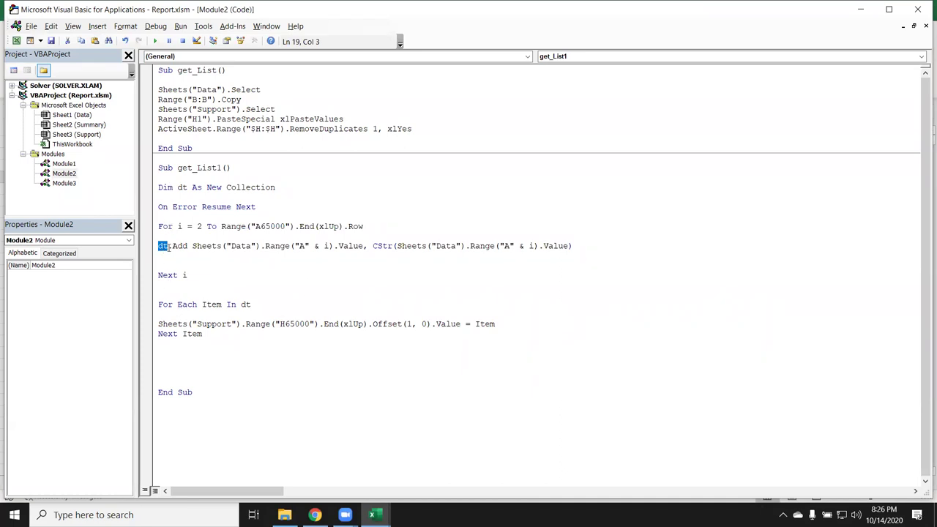
double_click(208, 209)
click(167, 246)
double_click(168, 245)
- Walk through the For Each Item In dt loop and its value-writing line, then return to Excel
double_click(208, 304)
click(162, 306)
double_click(162, 306)
double_click(187, 305)
double_click(211, 306)
double_click(244, 304)
drag(196, 343, 160, 295)
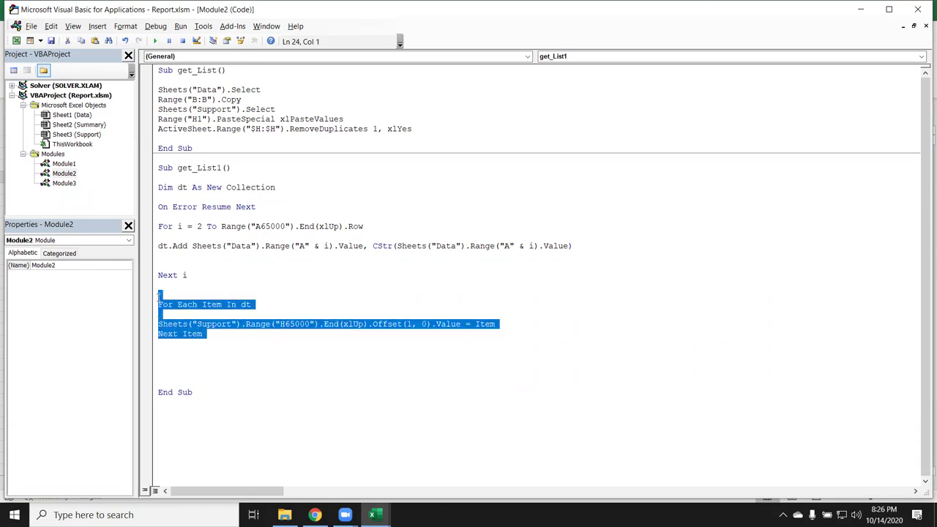
click(249, 342)
double_click(245, 304)
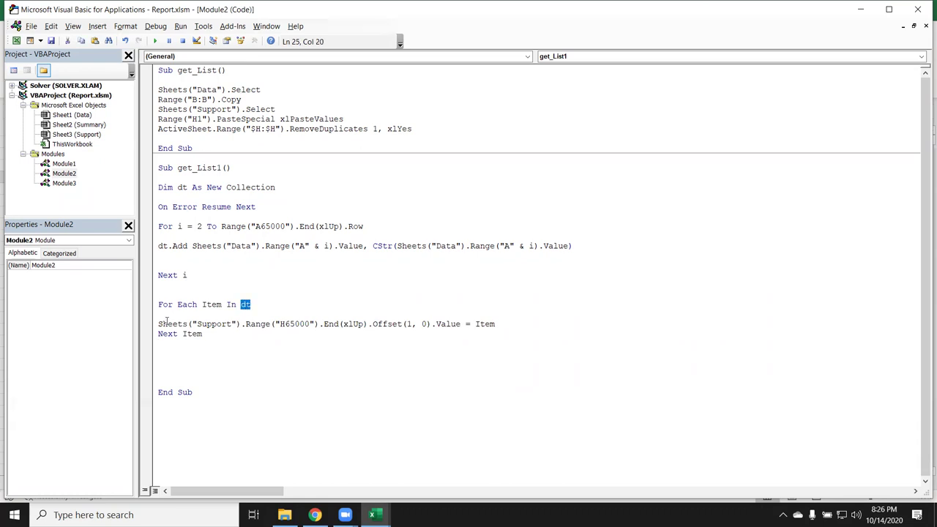
drag(161, 324, 384, 343)
key(shift+Up)
key(ctrl+shift+Left)
key(ctrl+shift+Left)
key(ctrl+shift+Left)
key(shift+Right)
key(shift+Right)
key(shift+Right)
click(358, 350)
key(alt+F11)
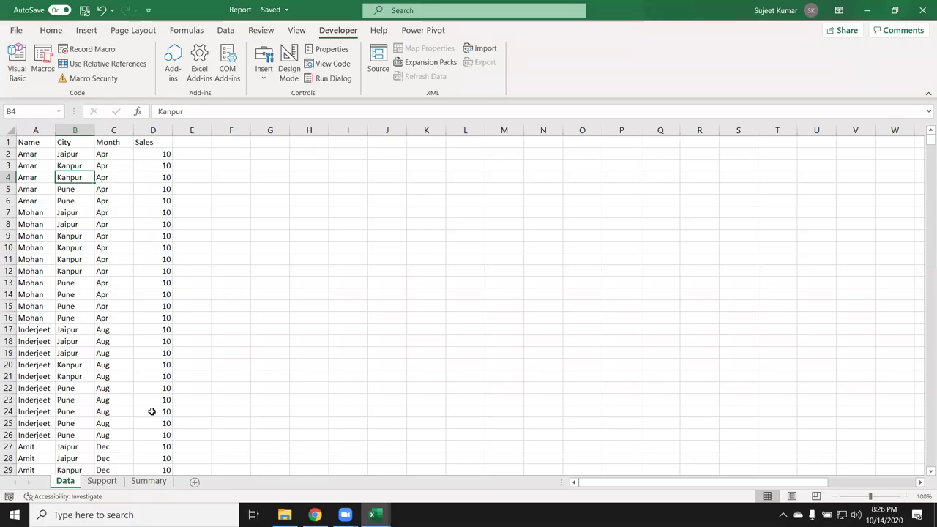
- Run get_List1 on the Support sheet, then clear Amar, Mohan and Inderjeet from H2:H4
click(102, 481)
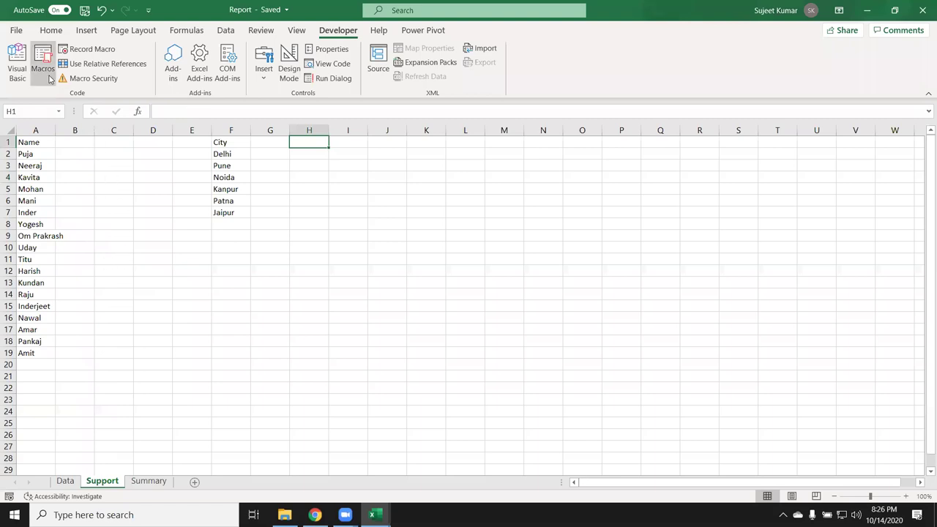
click(42, 62)
click(219, 131)
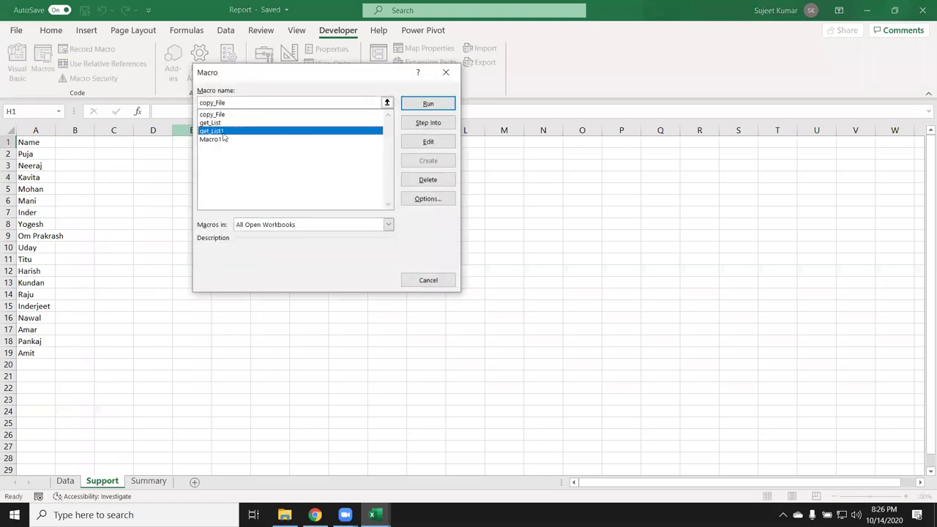
click(428, 104)
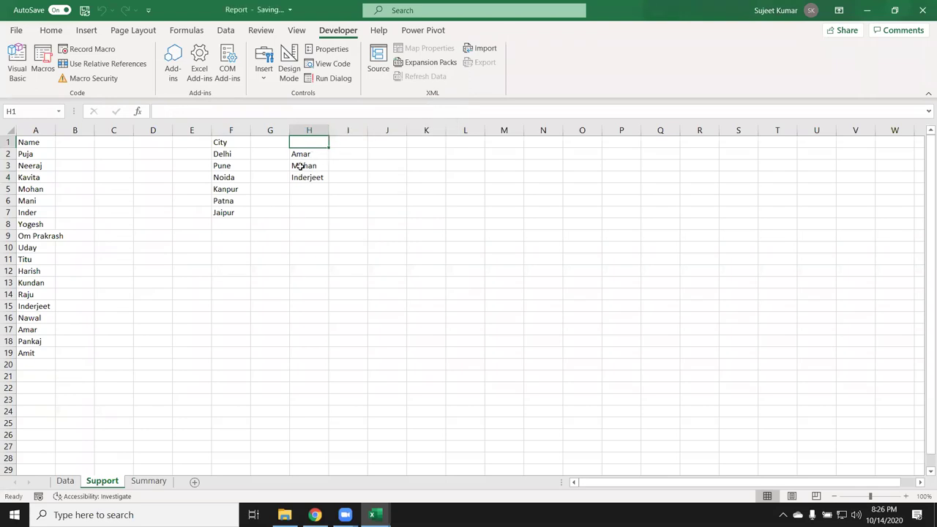
drag(305, 178, 301, 154)
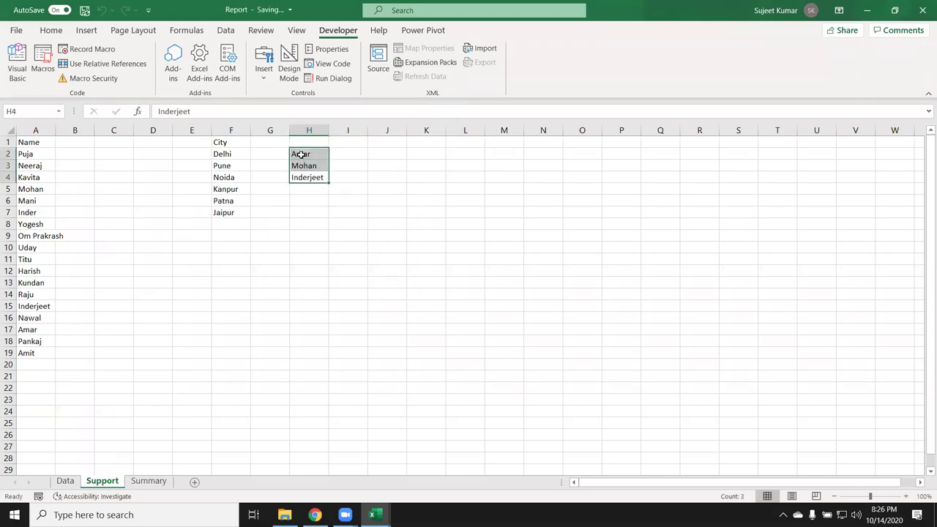
key(Delete)
key(alt+F11)
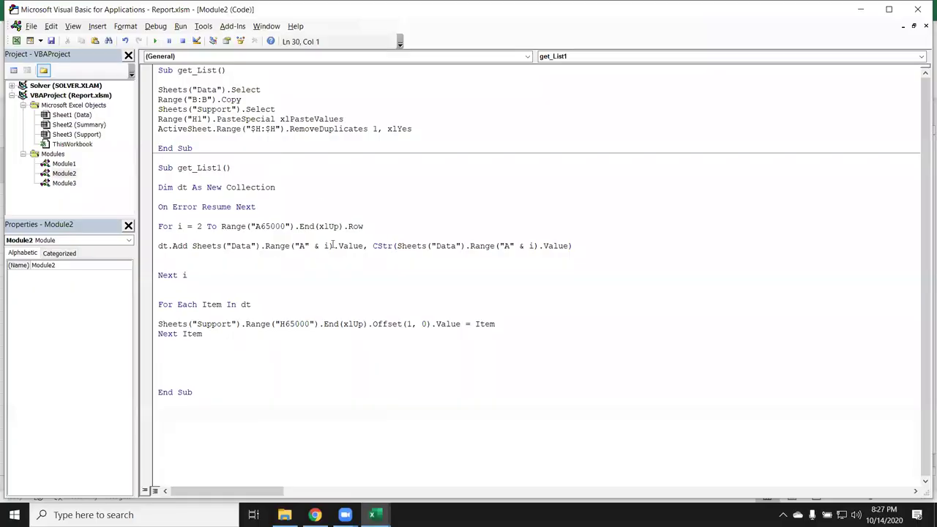
- Change both Range("A" references on the dt.Add line to Range("B"
click(299, 246)
key(Delete)
text(B)
click(504, 245)
key(Delete)
text(B)
click(407, 279)
- Check the first and last rows of the Data sheet's sales table
key(alt+F11)
click(65, 481)
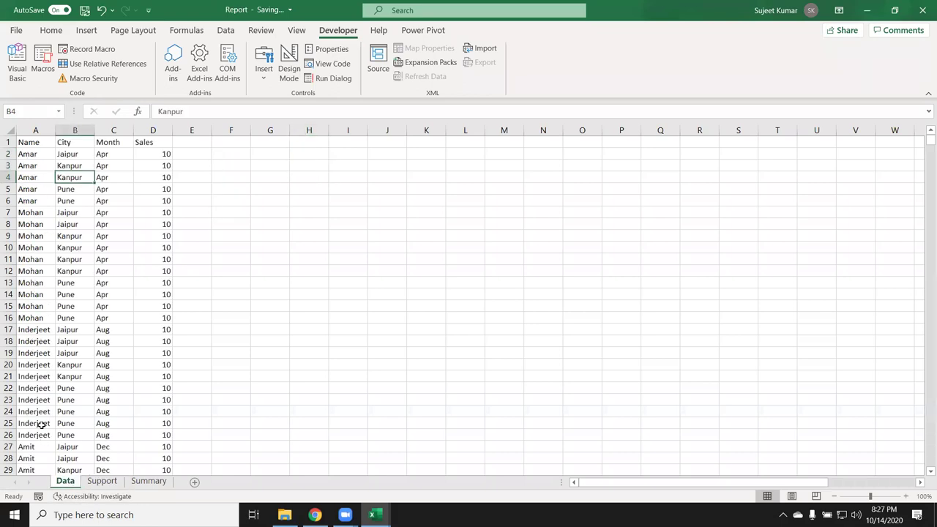
click(42, 423)
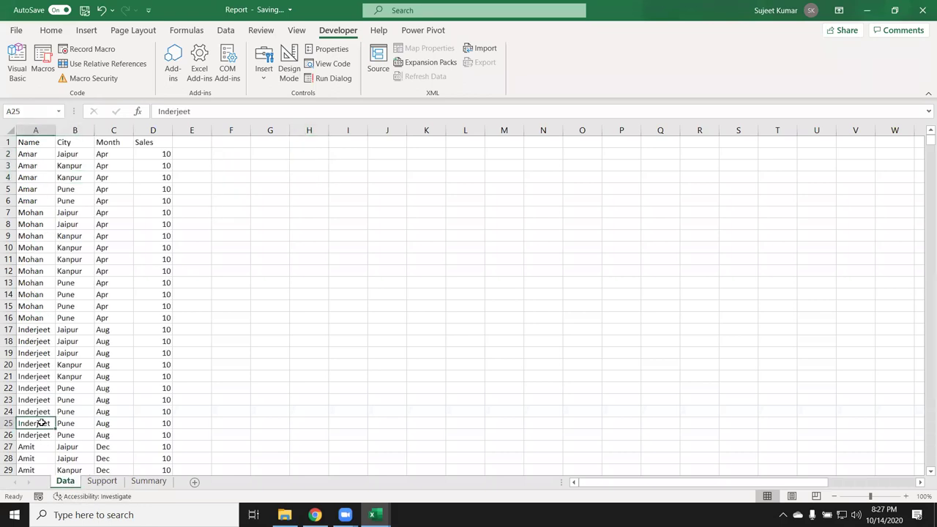
key(ctrl+Down)
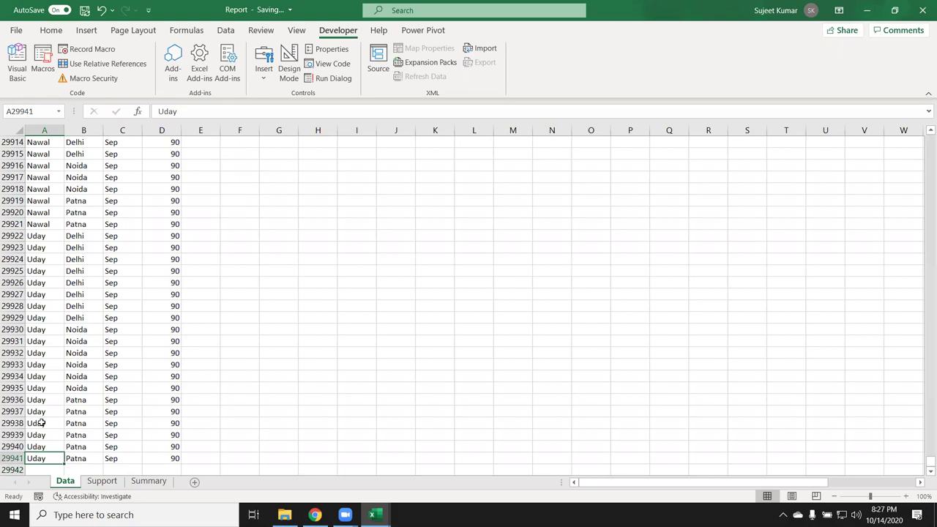
key(ctrl+Up)
key(alt)
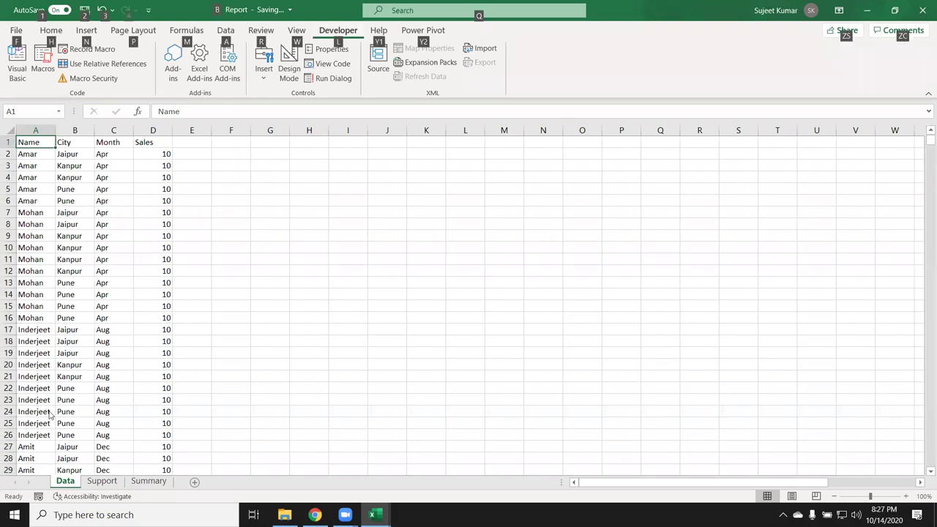
key(alt+F11)
key(alt+F11)
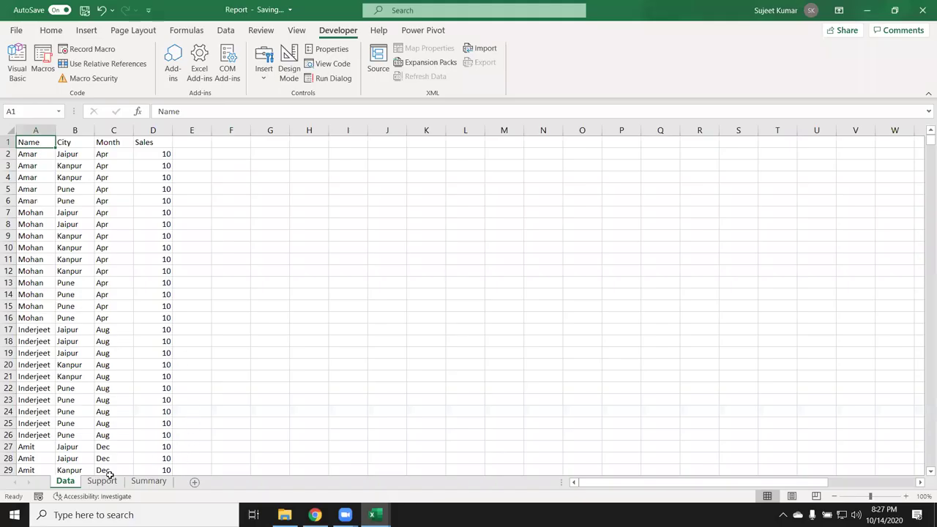
- Run get_List1 from the Support sheet, producing Jaipur, Kanpur and Pune in H2:H4
click(107, 477)
click(42, 64)
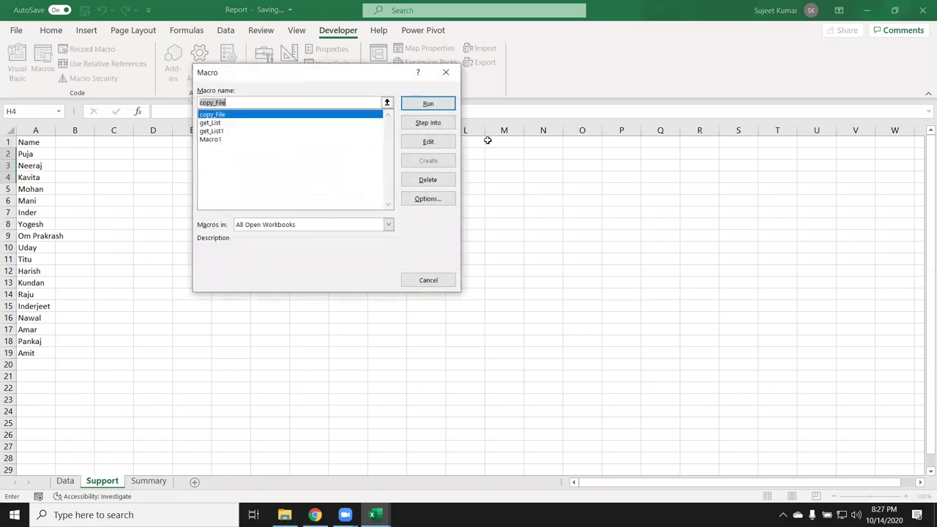
click(228, 131)
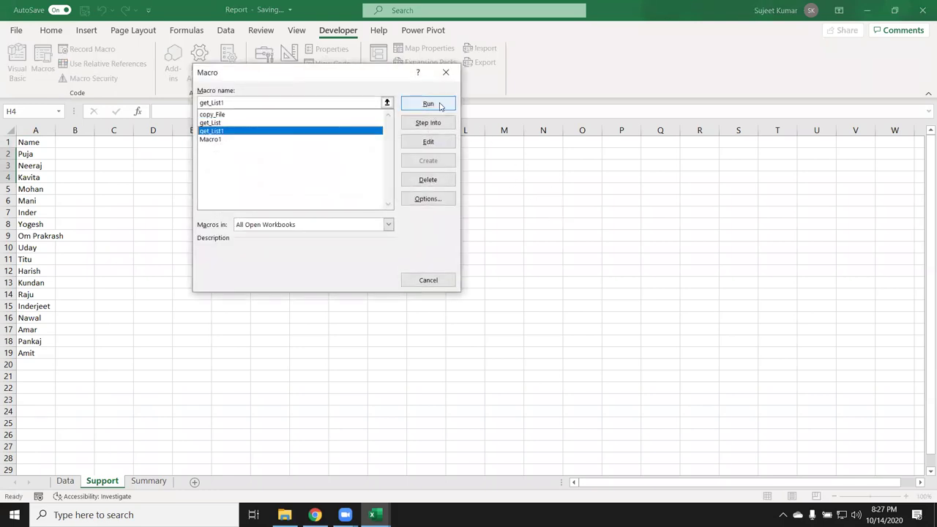
click(428, 104)
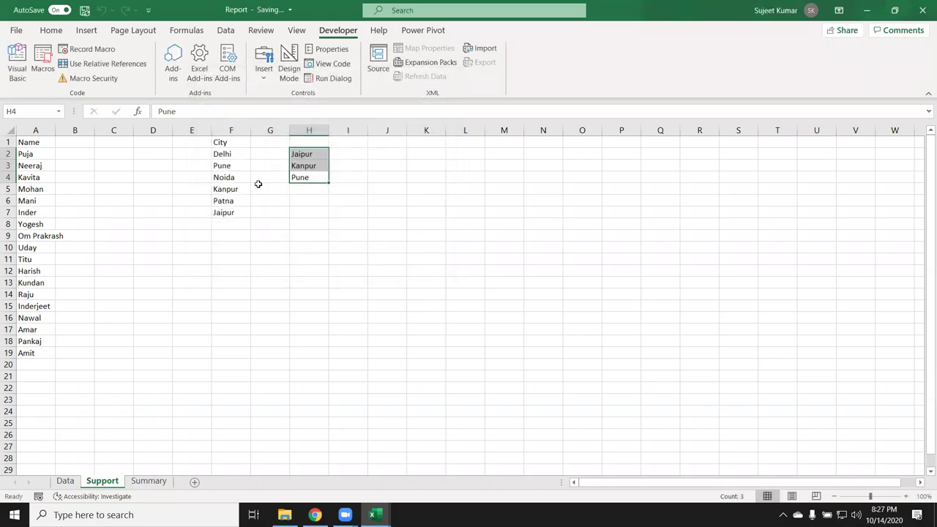
click(304, 155)
click(306, 168)
click(306, 177)
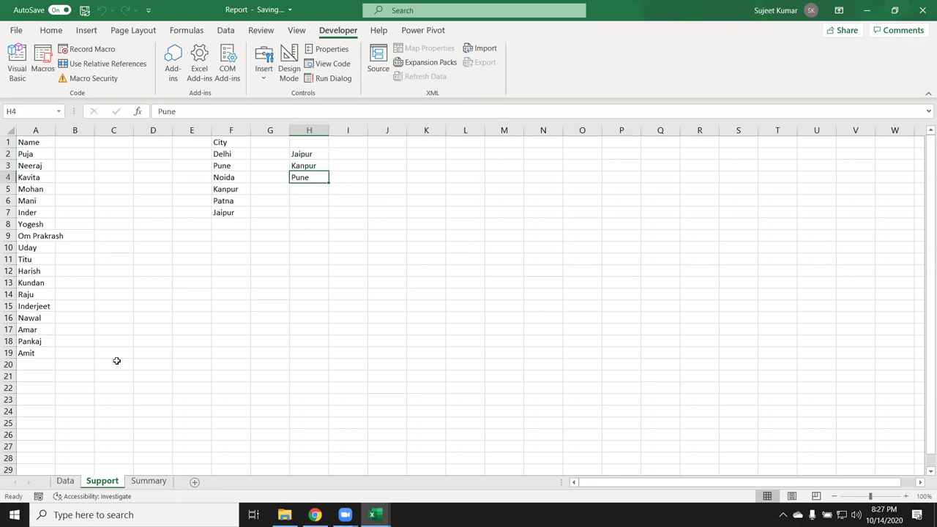
- Add filter arrows to the Data headers and inspect the City filter list without changes
click(65, 480)
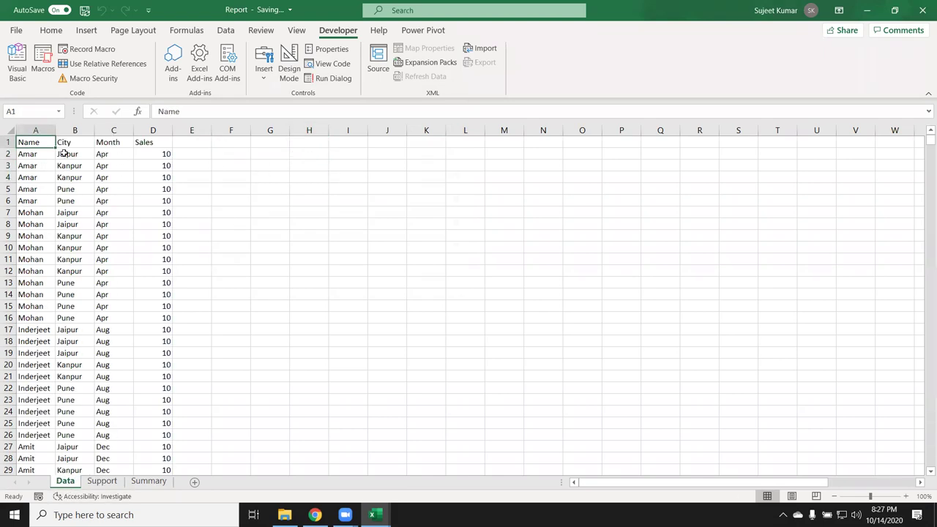
key(ctrl+shift+l)
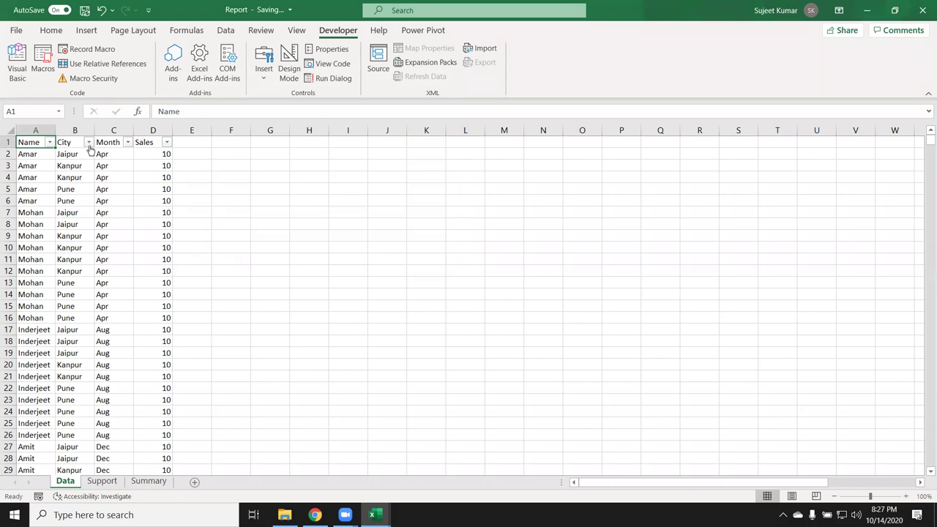
click(88, 142)
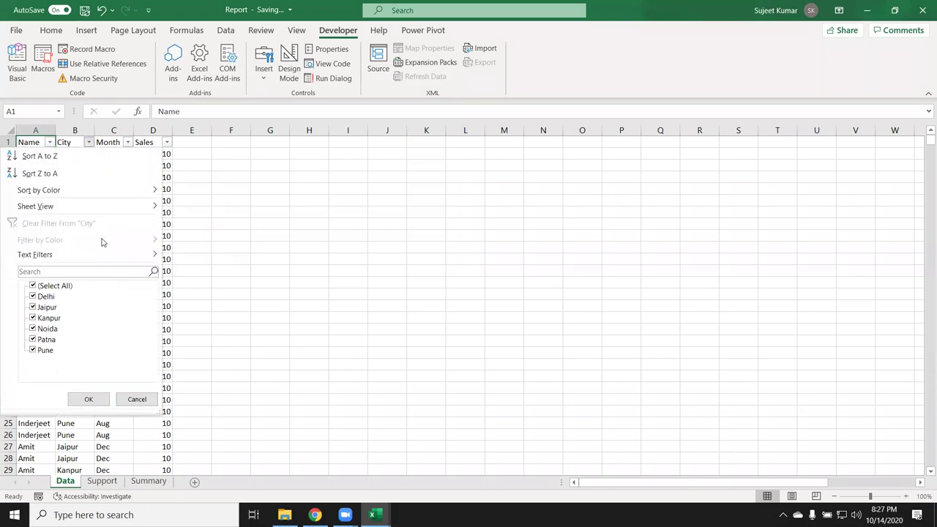
click(136, 399)
key(alt+F11)
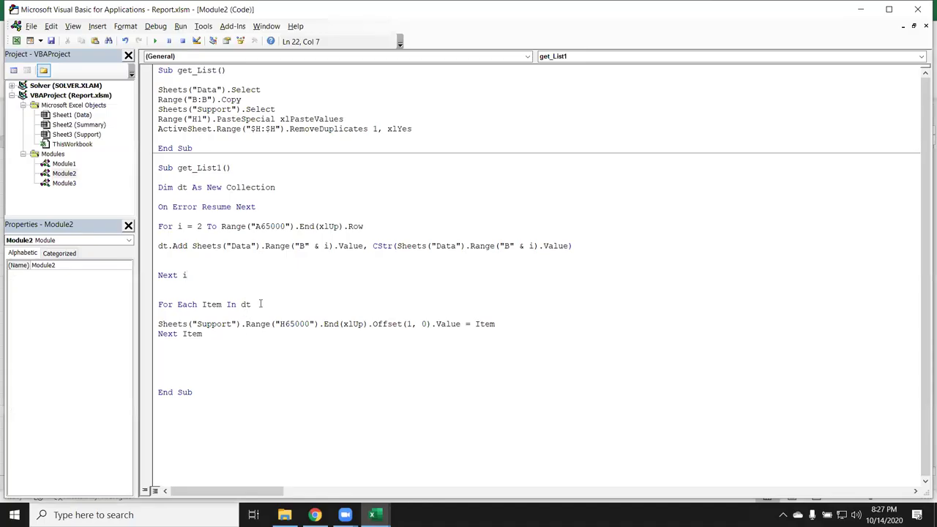
- Prefix the For line's Range("A65000") with Sheets("Data"). copied from the dt.Add line
click(220, 226)
drag(193, 246, 260, 246)
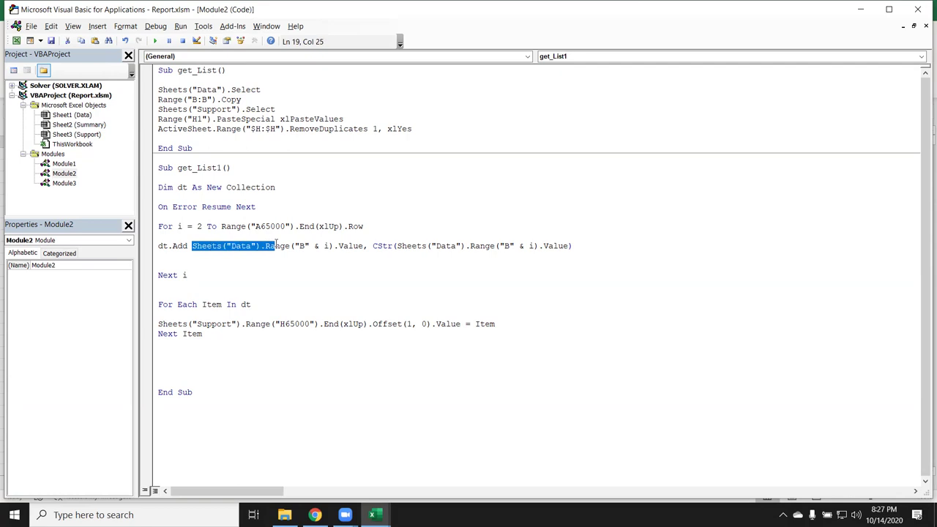
key(ctrl+c)
click(221, 226)
key(ctrl+v)
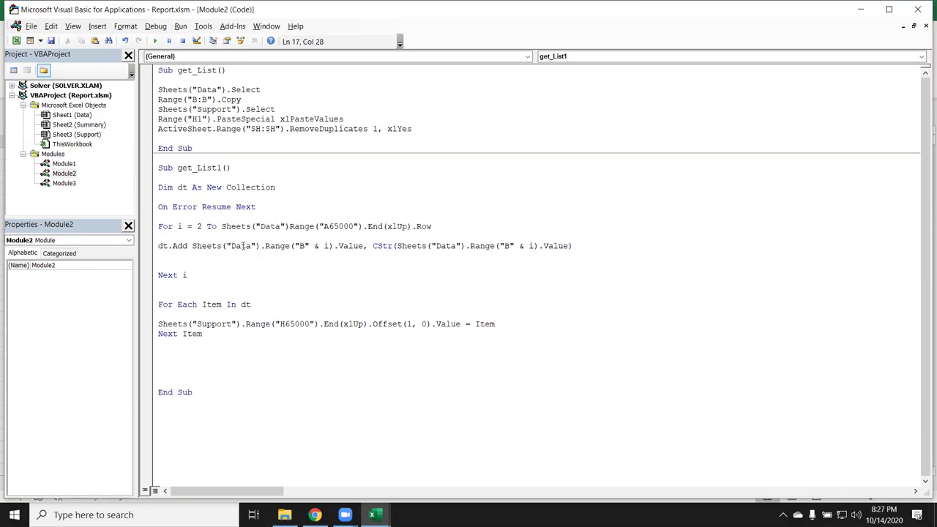
text(.)
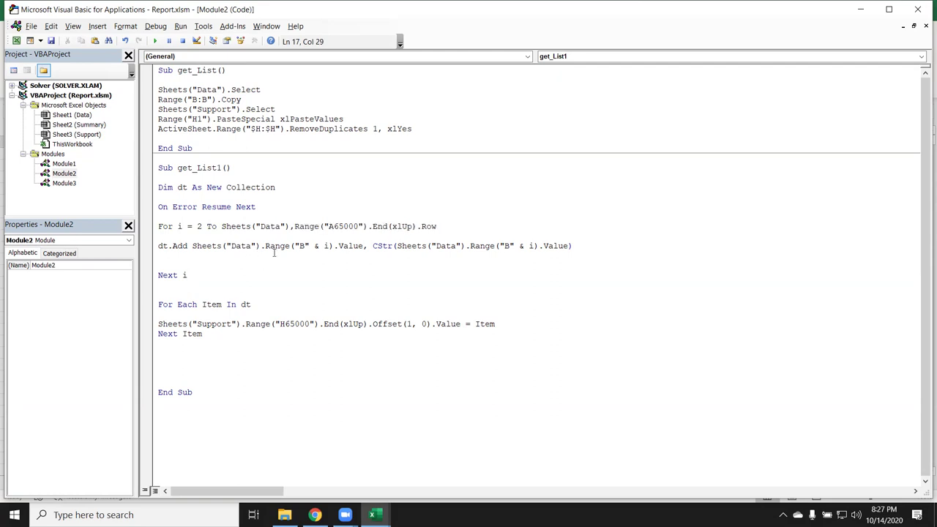
click(353, 297)
key(alt+F11)
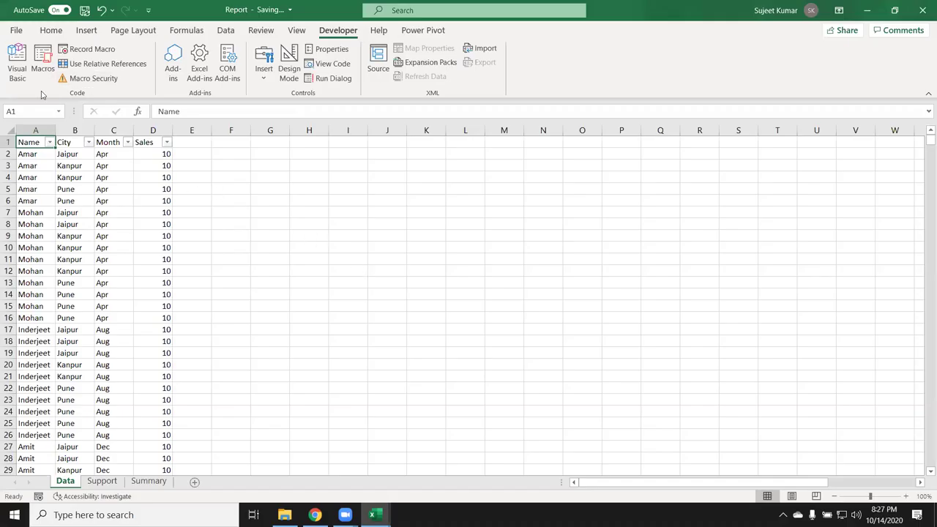
- Run get_List1 on the Support sheet and clear the resulting list from H2:H10
click(102, 481)
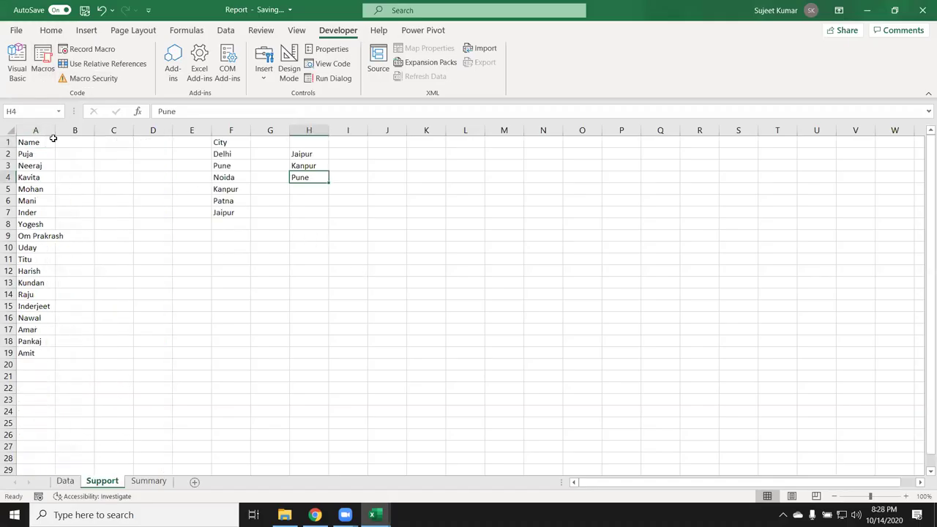
click(45, 83)
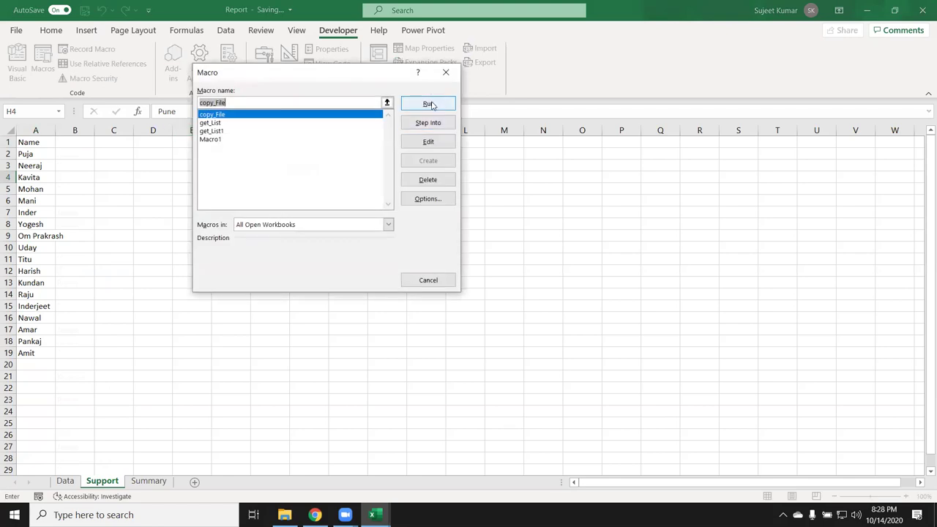
click(212, 131)
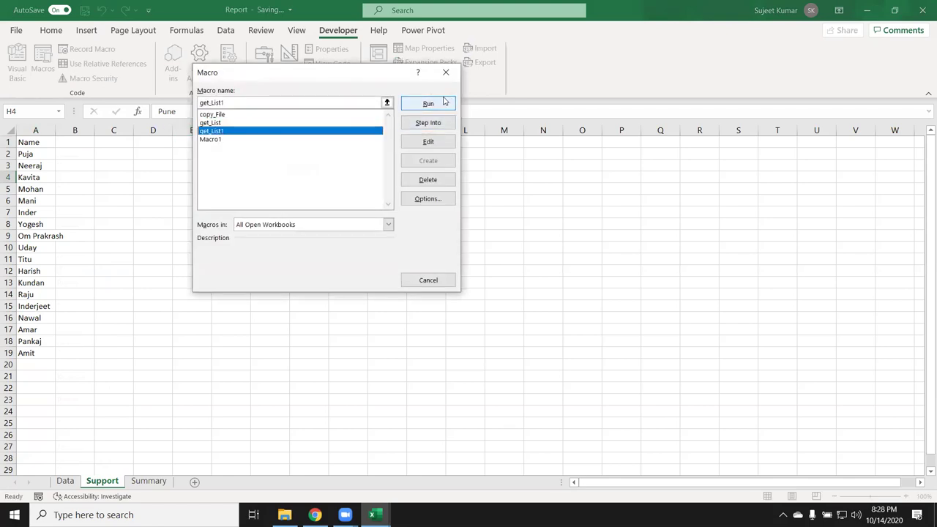
click(430, 104)
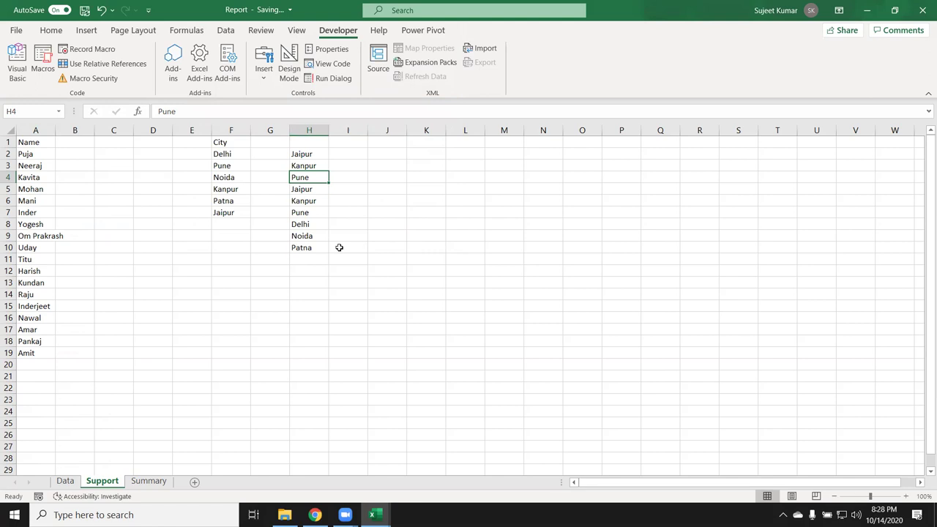
drag(302, 250, 307, 155)
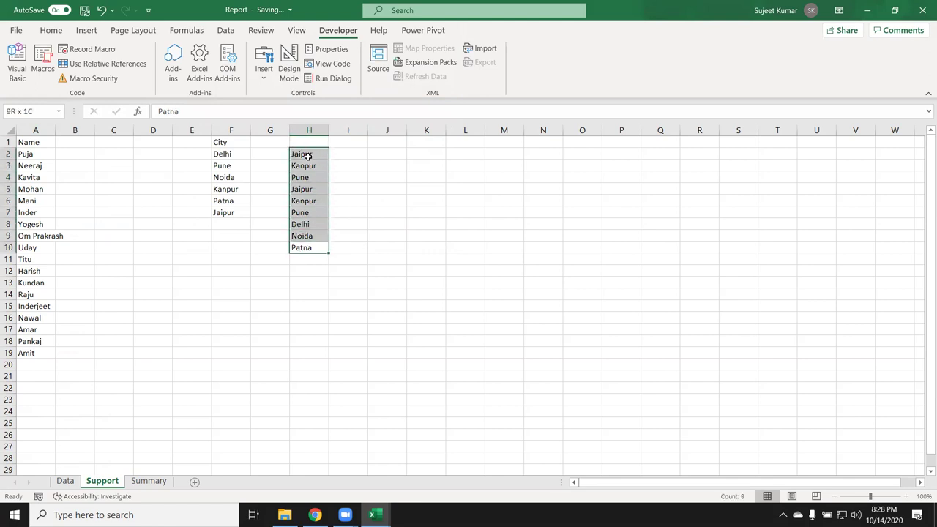
key(Delete)
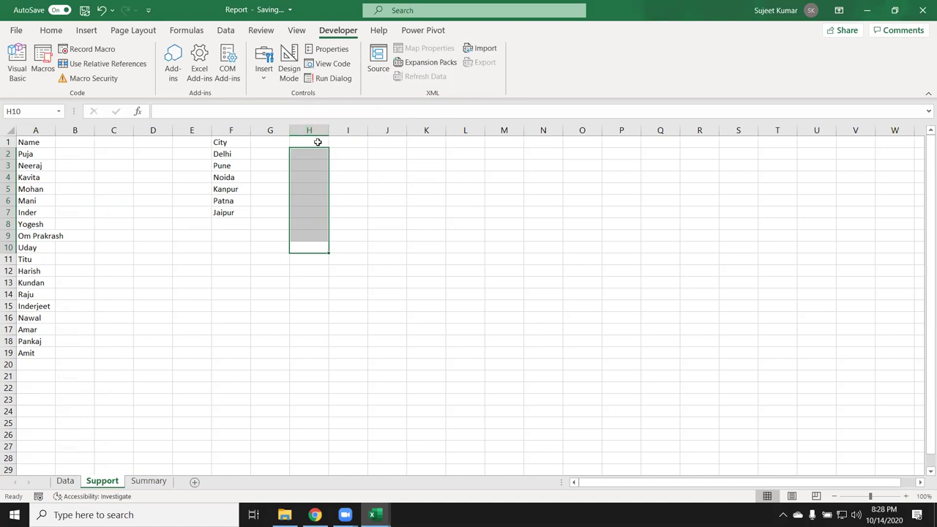
- Rerun get_List1 to list the six unique cities in column H
click(105, 235)
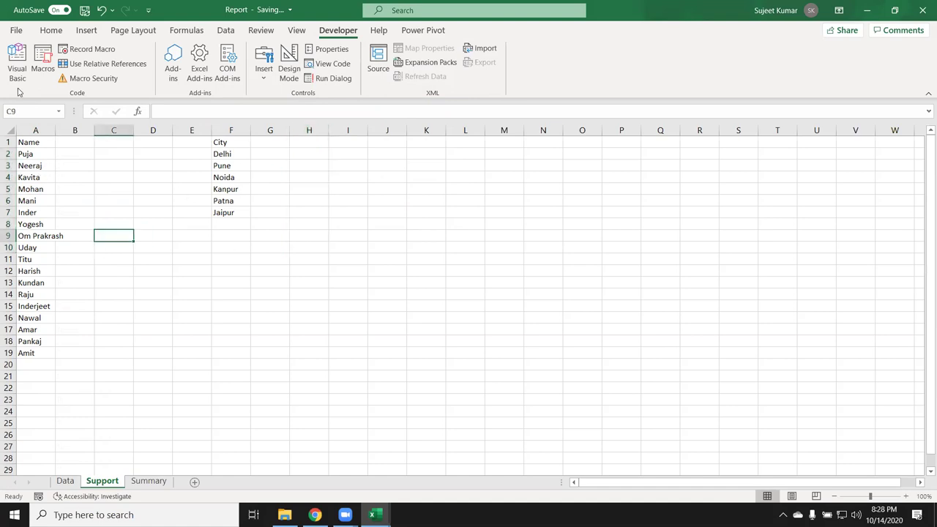
click(42, 64)
click(228, 131)
click(412, 108)
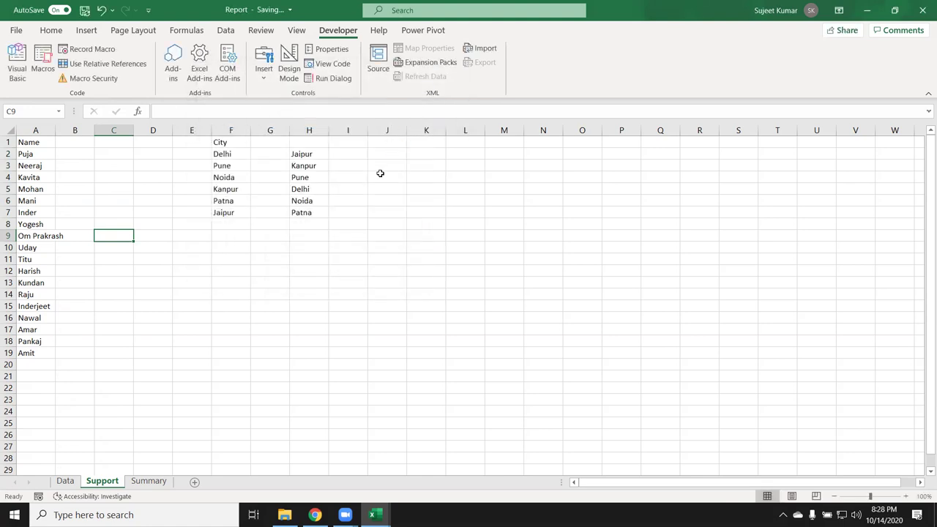
drag(306, 154, 309, 210)
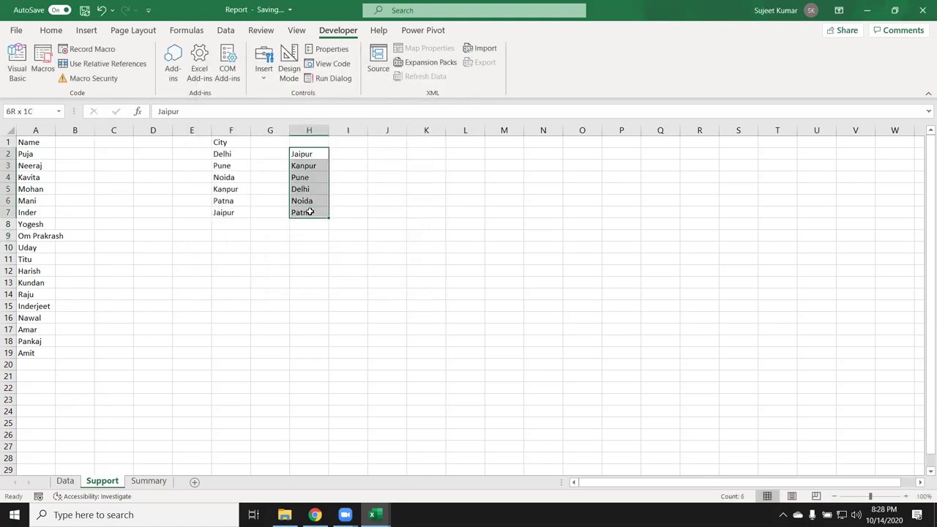
- Add the heading City in H1, then move to the Summary sheet
click(302, 138)
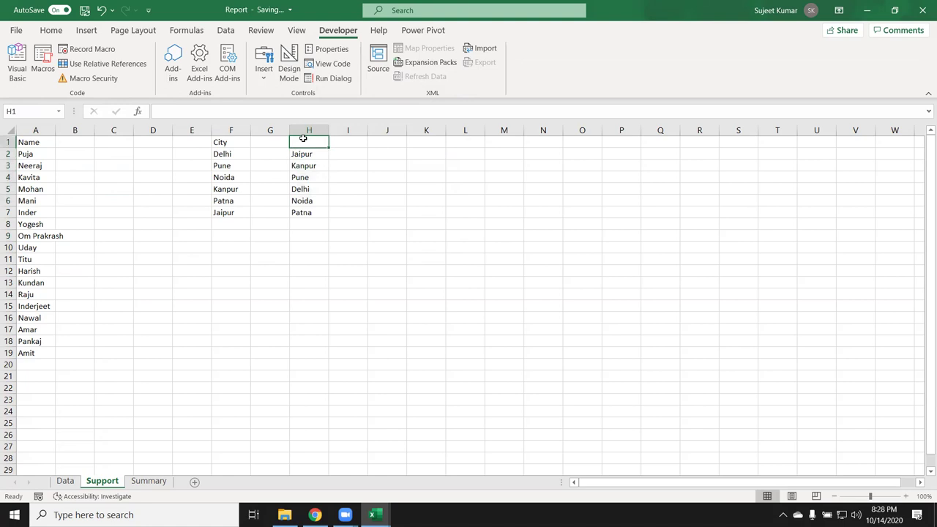
text(City)
key(Return)
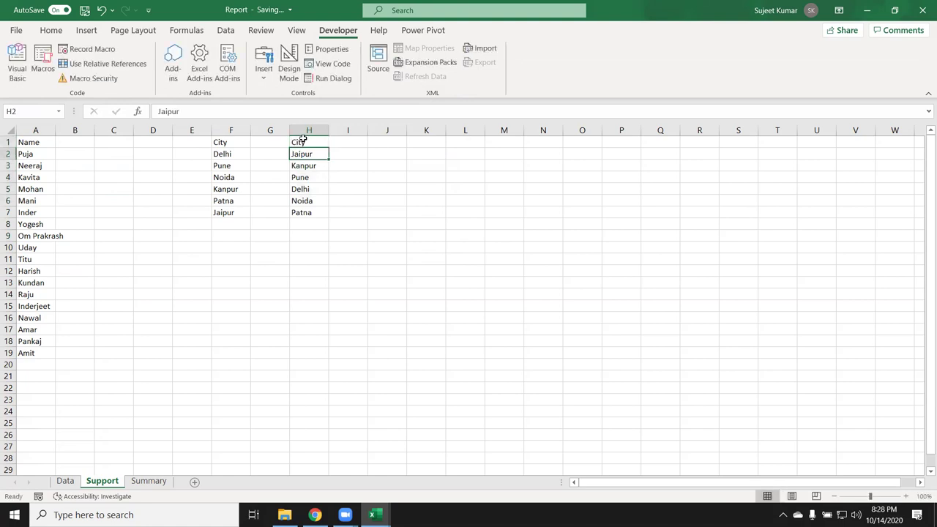
key(ctrl+shift+Down)
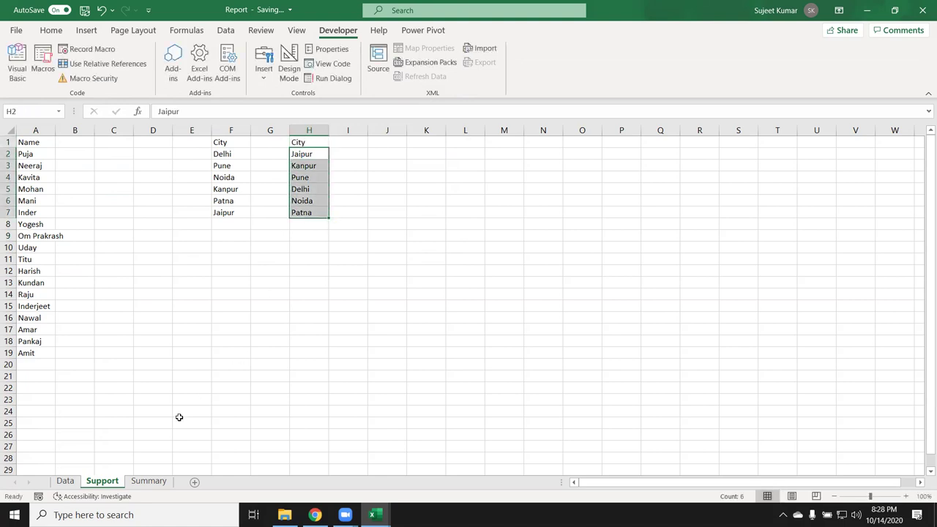
click(149, 480)
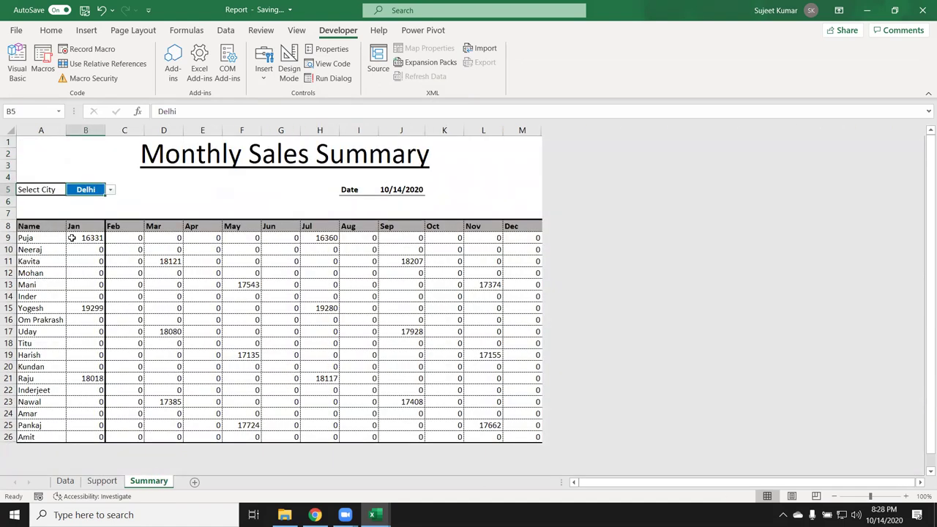
- Open Module1's copy_File macro and add blank lines after Next i
key(alt+F11)
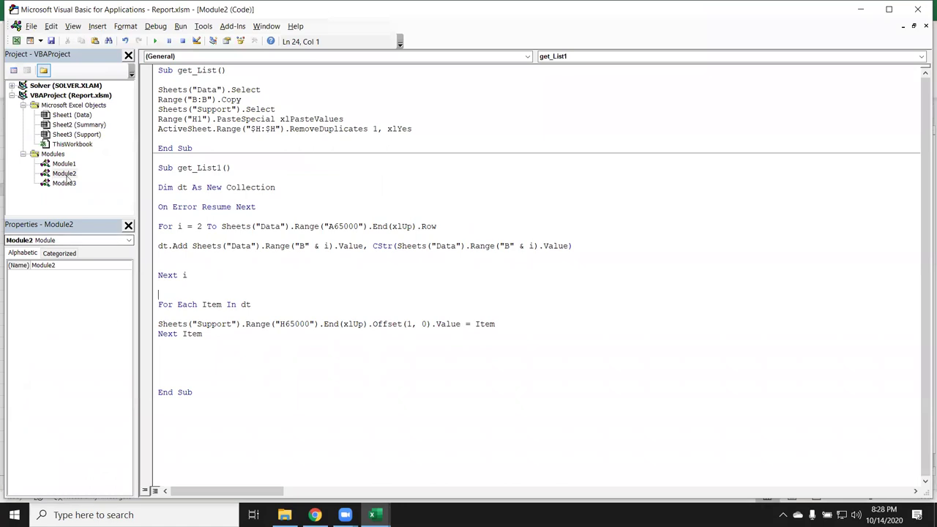
click(64, 164)
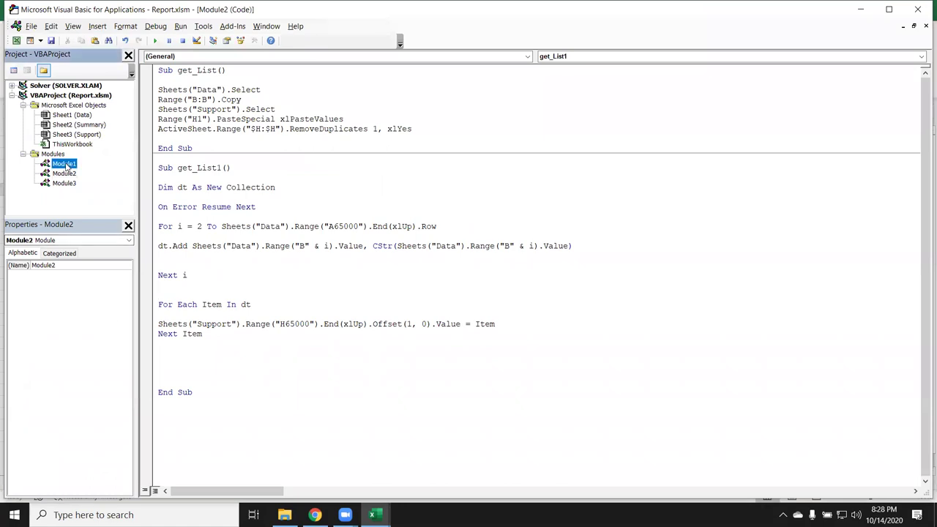
double_click(64, 164)
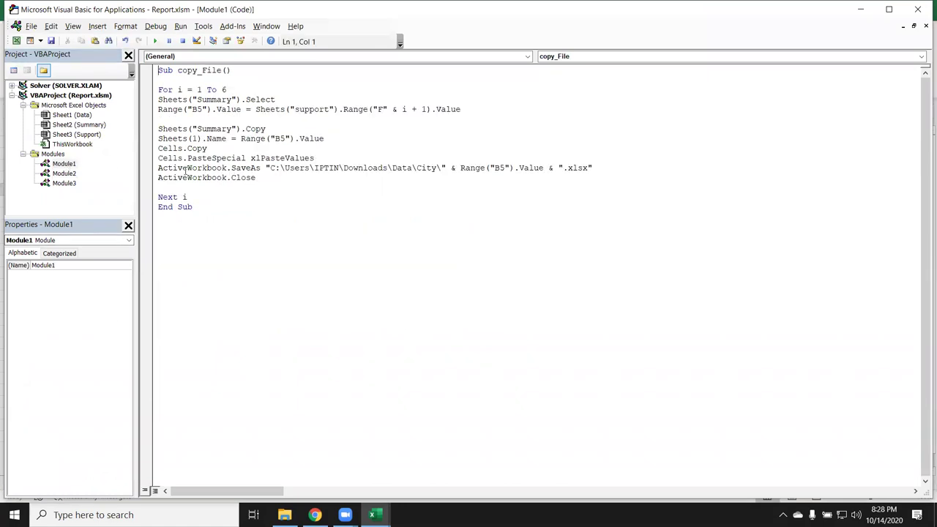
click(194, 197)
key(Return)
key(Return)
key(Return)
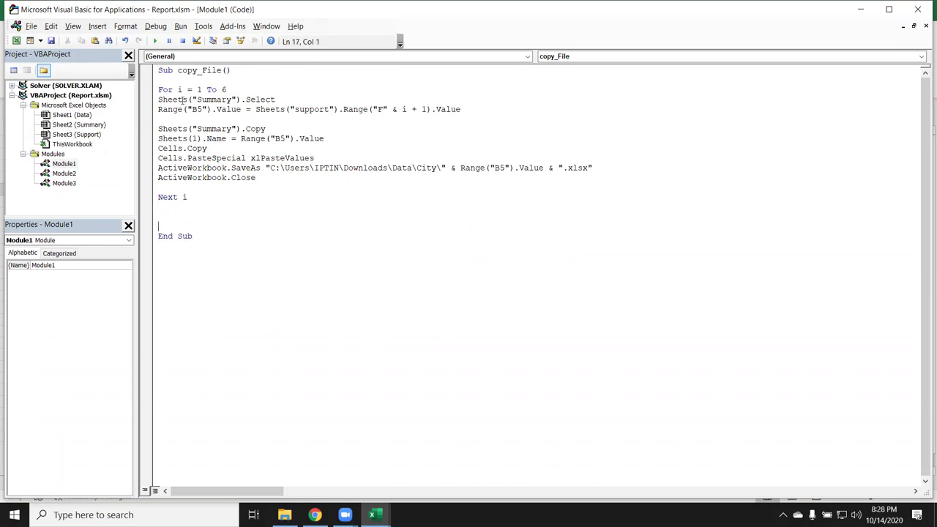
double_click(225, 90)
key(alt+F11)
key(alt+F11)
key(alt+F11)
key(alt+F11)
- Select the export steps inside copy_File's loop, then open Module2's code
drag(271, 177, 158, 100)
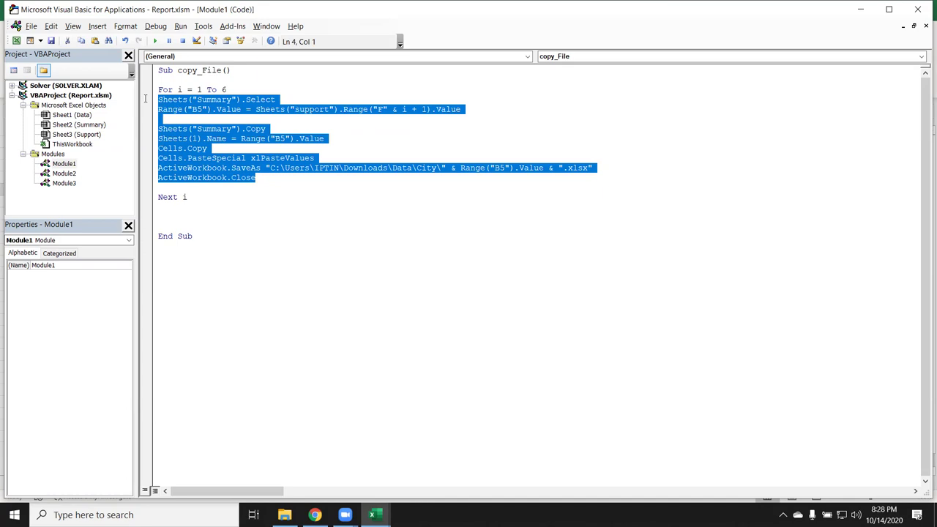
double_click(76, 183)
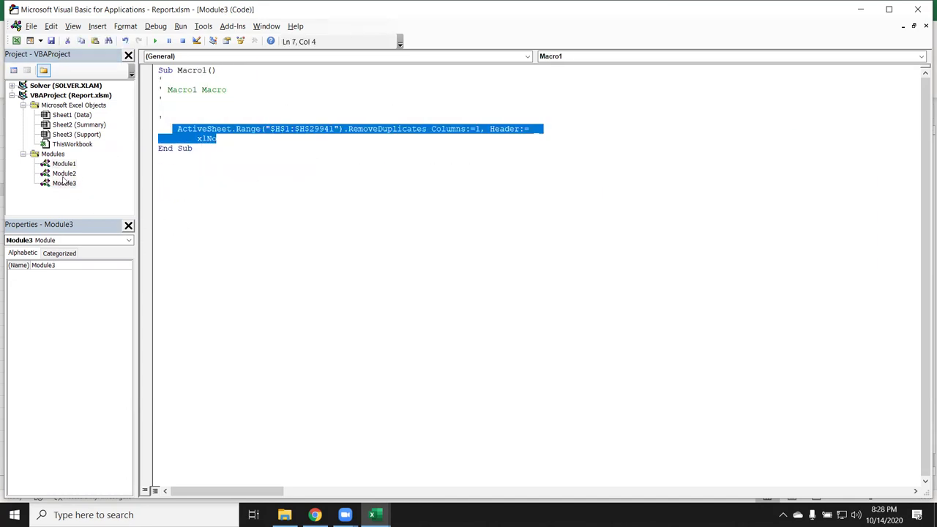
click(65, 176)
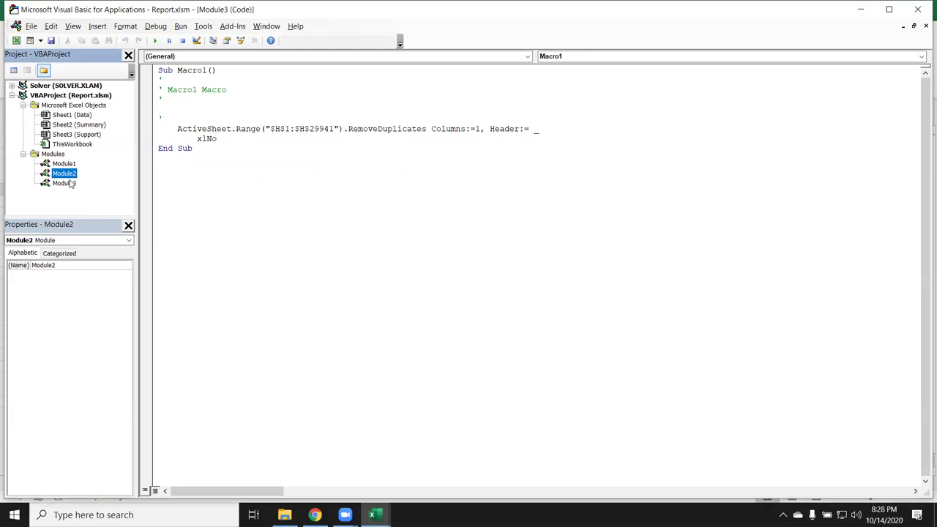
double_click(67, 175)
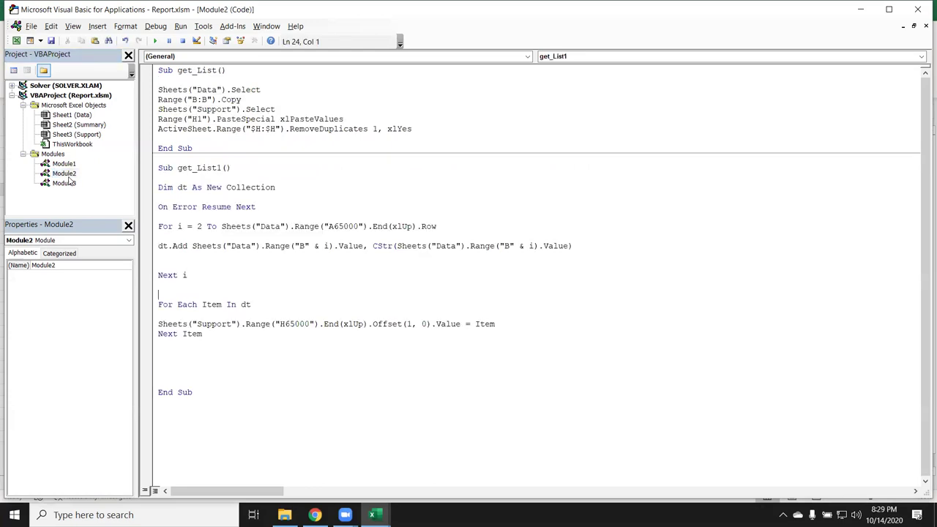
- Paste the copied export steps over the Sheets("Support")…Value = Item line in get_List1
click(162, 334)
key(Up)
key(End)
drag(496, 324, 152, 322)
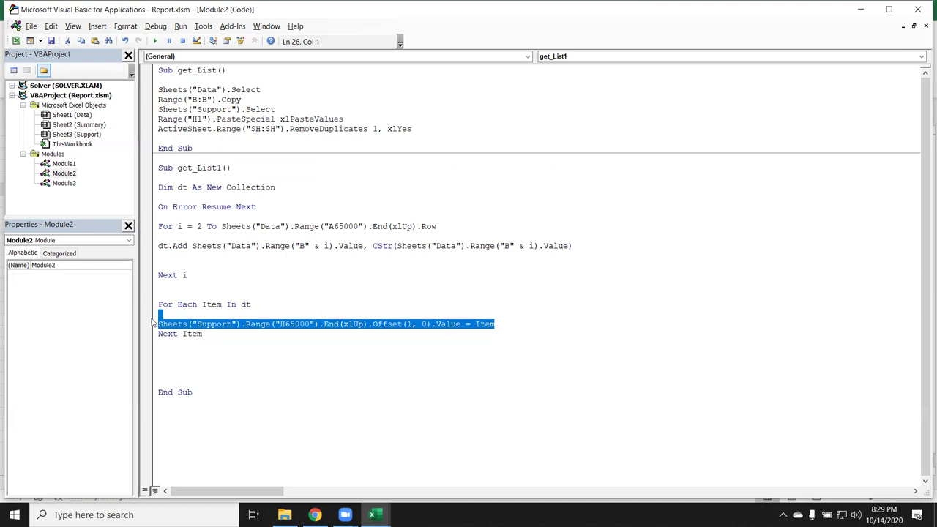
text(Sheets("Summary").Select Range("B5").Value = Sheets("support").Range("F" & i + 1).Value  Sheets("Summary").Copy Sheets(1).Name = Range("B5").Value Cells.Copy Cells.PasteSpecial xlPasteValues ActiveWorkbook.SaveAs "C:\Users\IPTIN\Downloads\Data\City\" & Range("B5").Value & ".xlsx" ActiveWorkbook.Close)
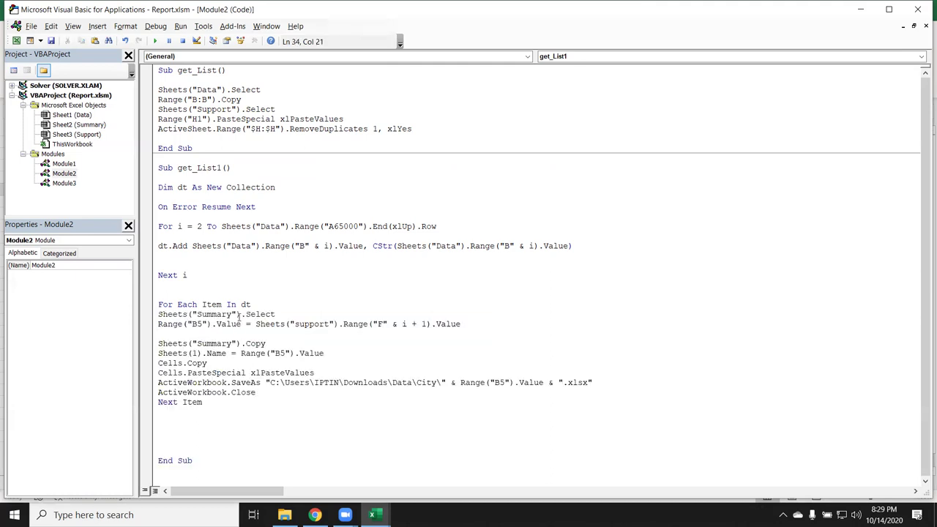
double_click(259, 315)
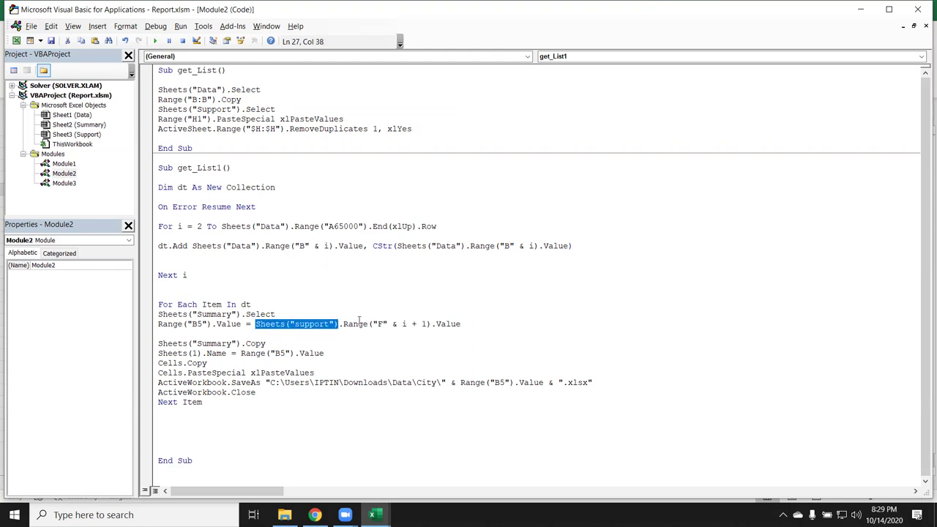
drag(255, 324, 460, 324)
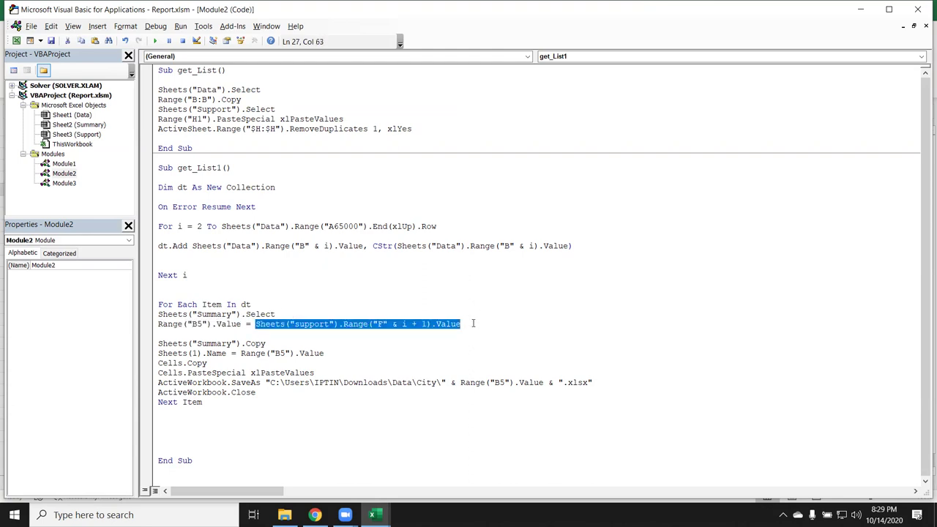
- Replace the Support lookup with Item for Summary's cell B5 in the loop
text(item)
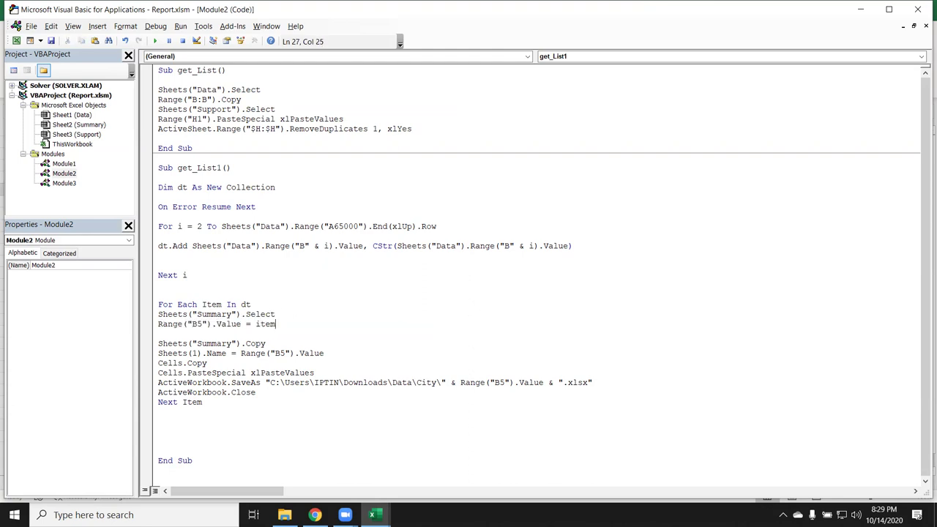
click(390, 317)
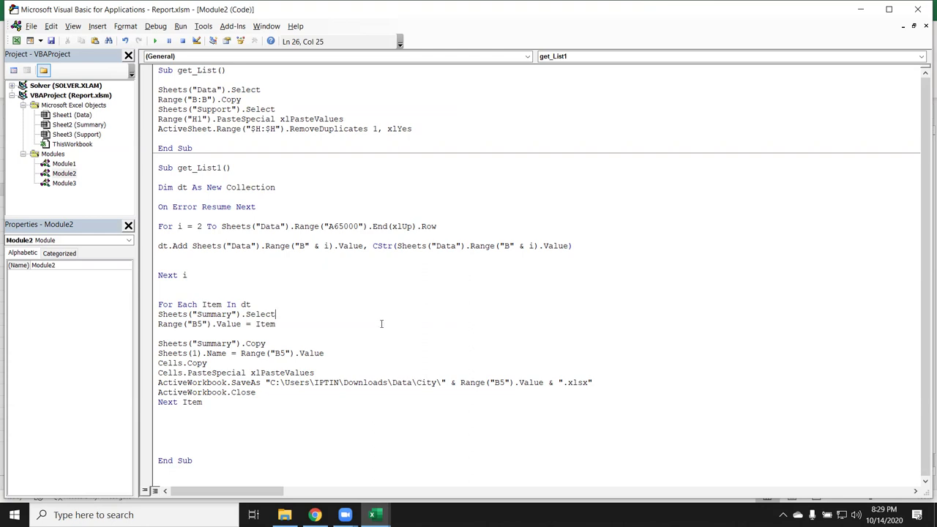
double_click(225, 343)
double_click(254, 343)
- Use Item instead of Range("B5").Value for the copied sheet's name and the SaveAs file name
drag(240, 353, 337, 357)
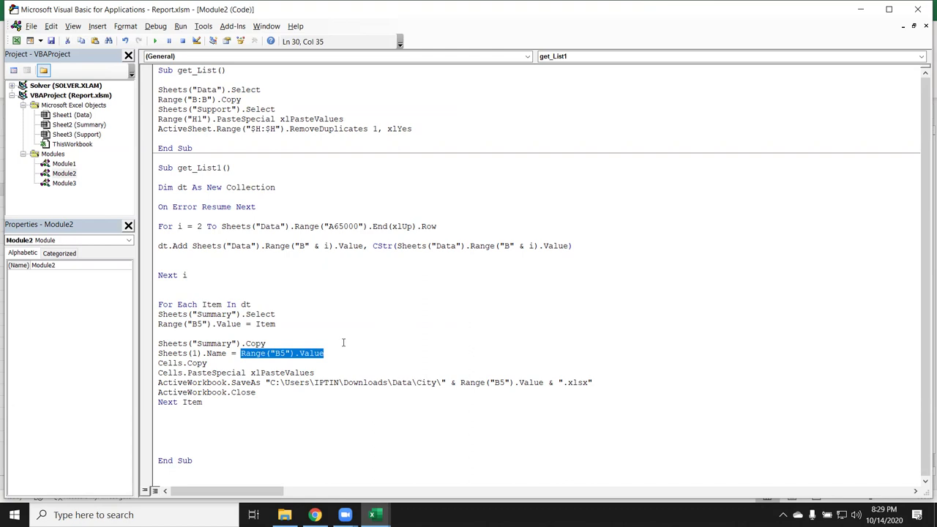
text(item)
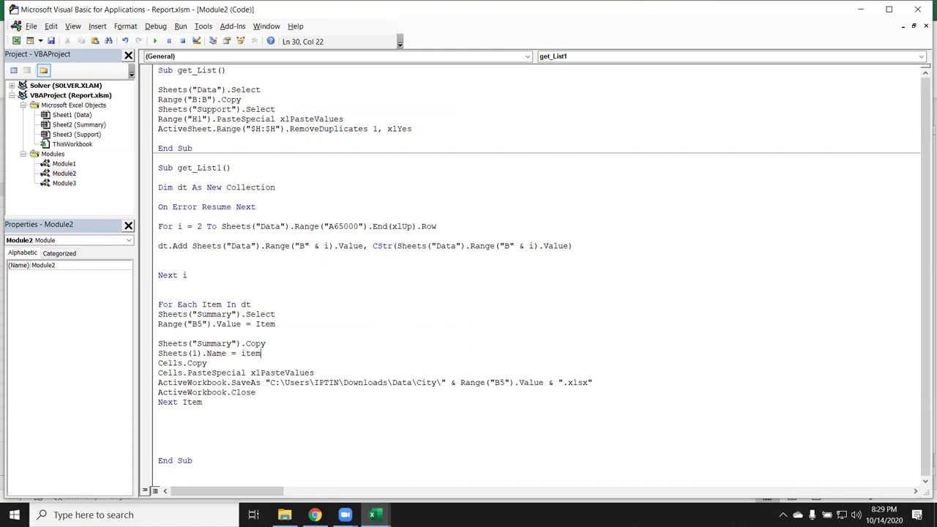
click(344, 361)
mouse_move(460, 382)
mouse_down()
mouse_move(550, 384)
mouse_move(542, 384)
mouse_up()
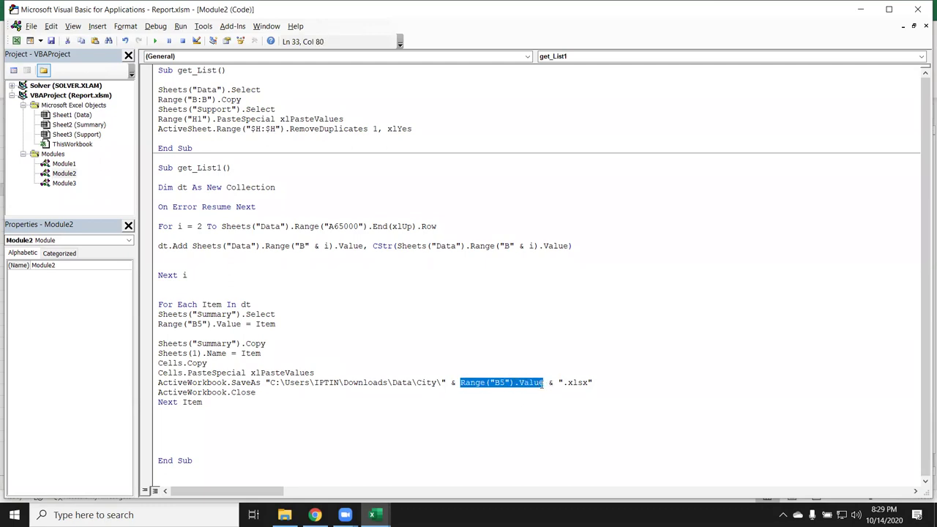
text(item)
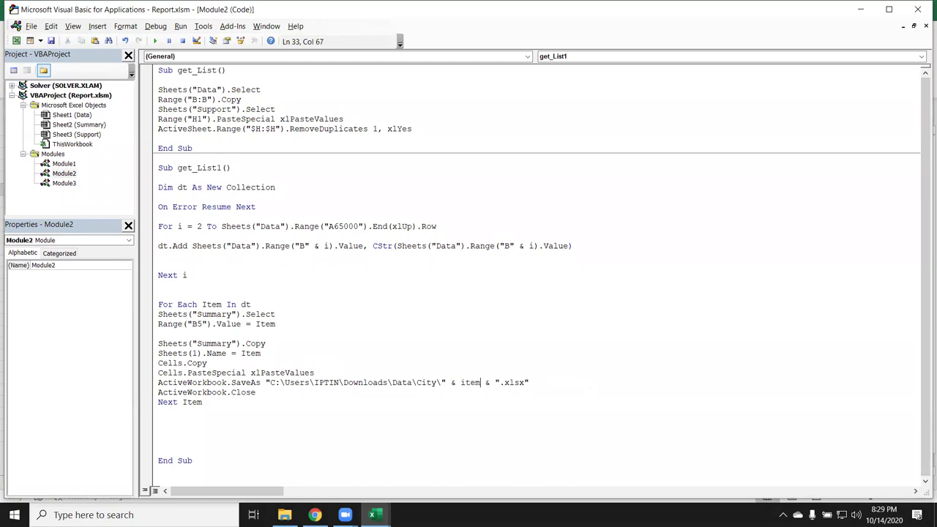
click(370, 424)
click(294, 352)
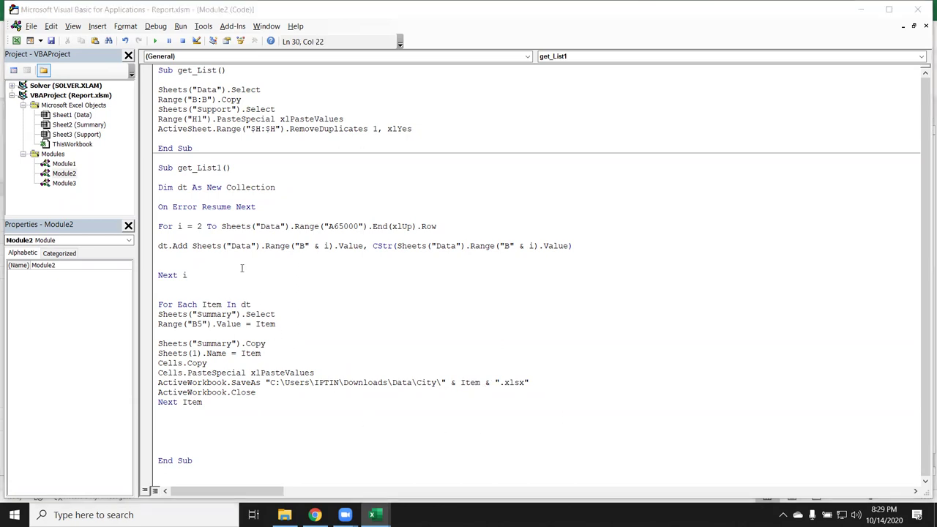
- Run the edited get_List1 macro and return to Excel's Summary sheet
key(alt+F11)
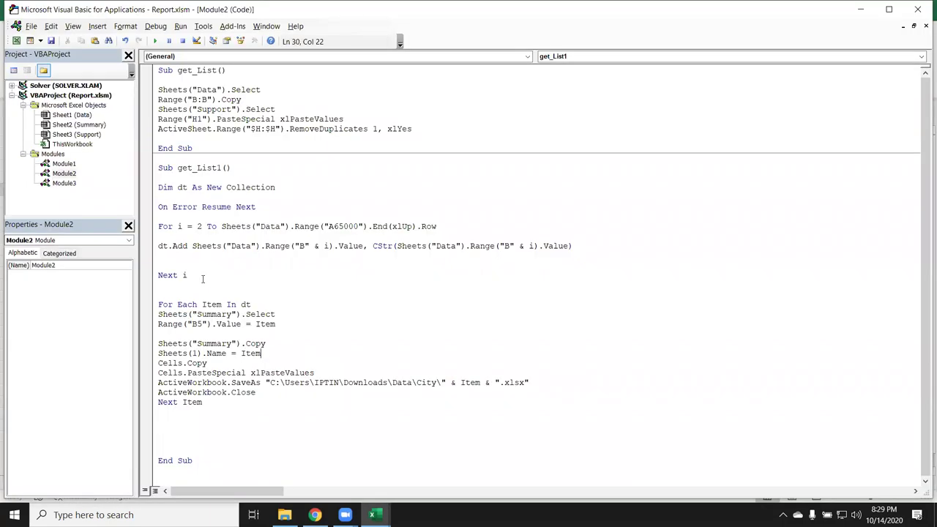
click(194, 264)
drag(192, 277, 158, 187)
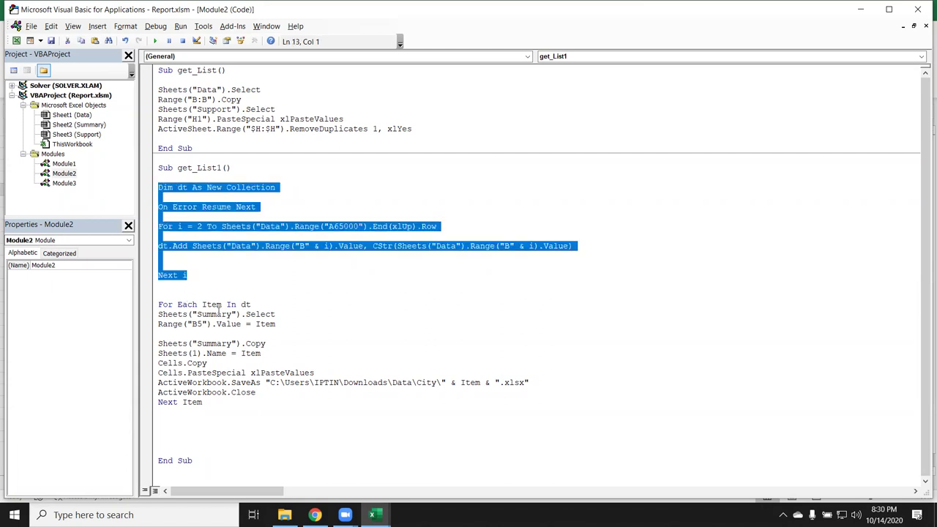
double_click(213, 305)
click(213, 314)
double_click(213, 314)
click(213, 314)
key(F5)
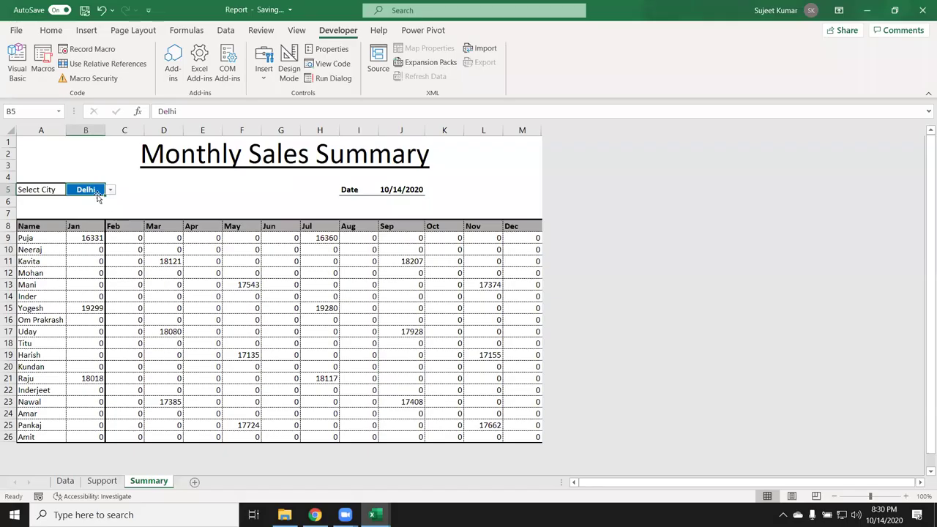
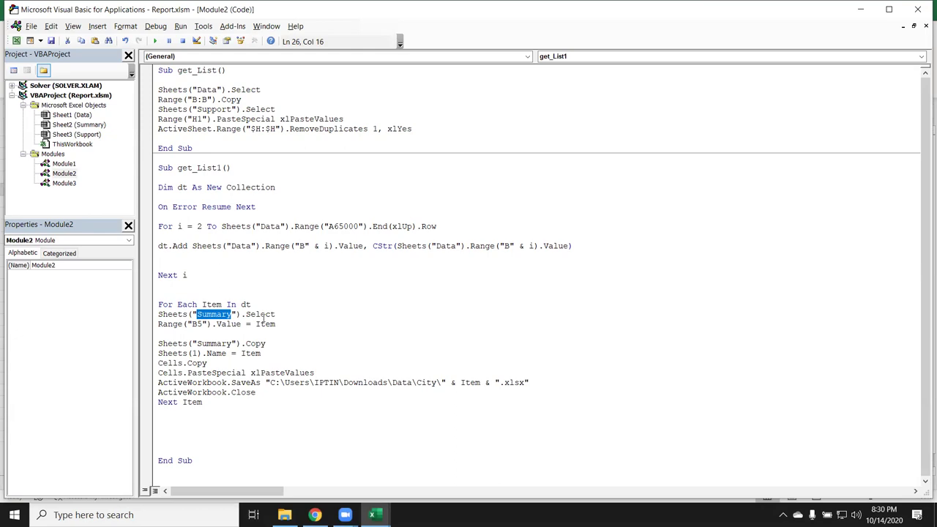
- Check the macro's B5 city line and Summary-copy line against the Report workbook
click(278, 325)
key(alt+F11)
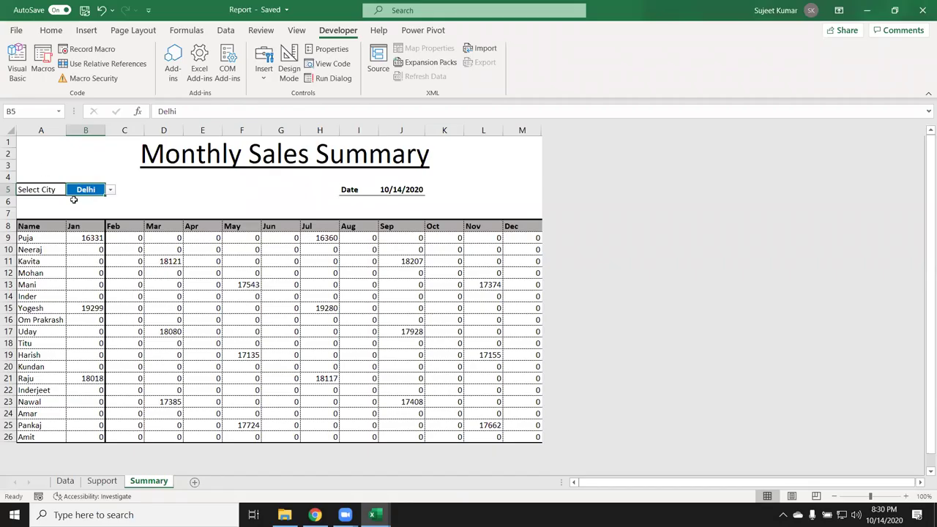
key(alt+F11)
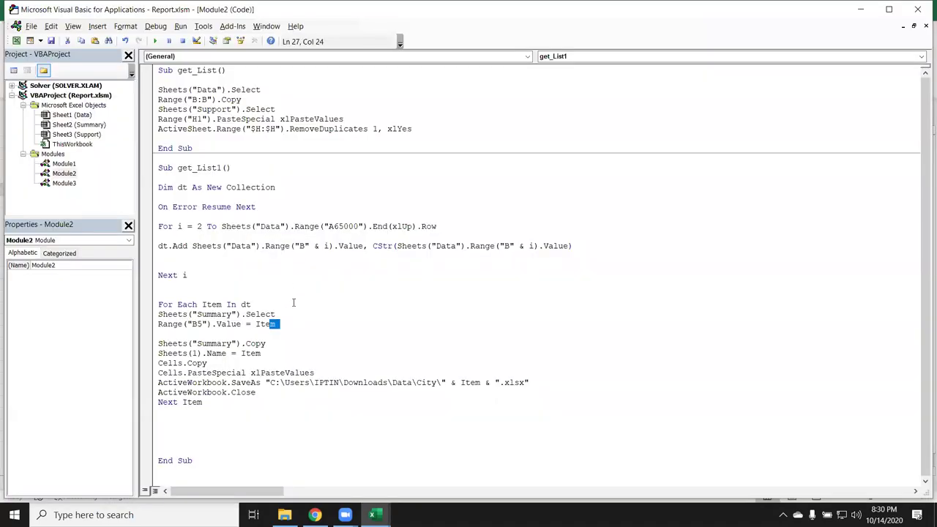
click(274, 343)
key(alt+F11)
- Copy the Summary sheet into a new workbook, Book2, via Move or Copy
right_click(151, 481)
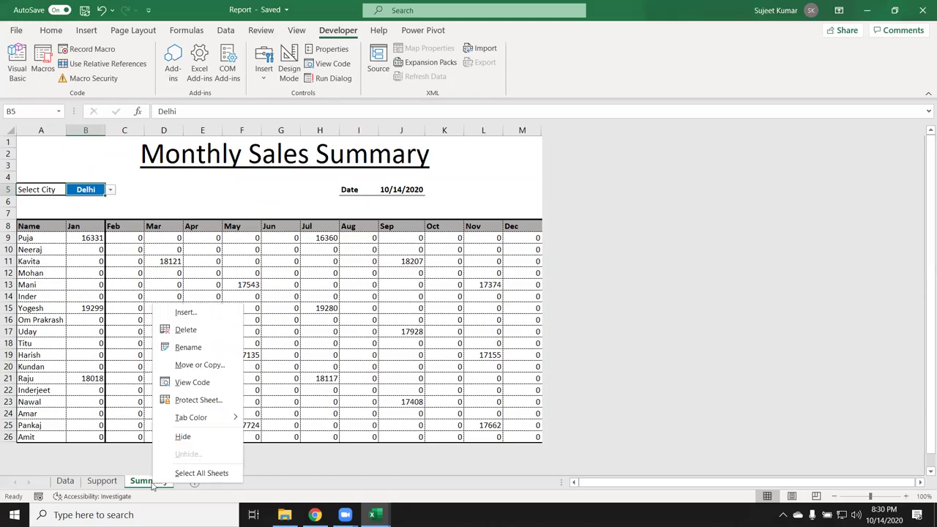
click(211, 371)
click(133, 417)
click(143, 320)
click(144, 338)
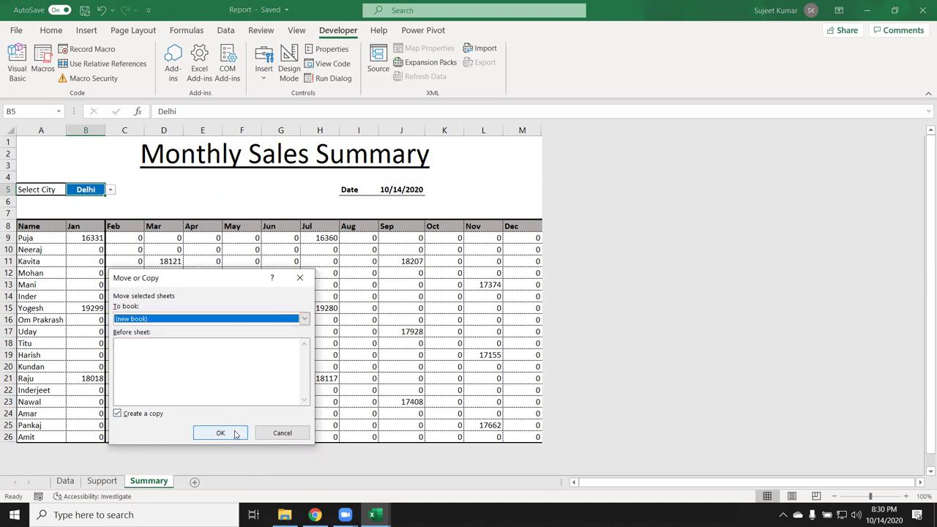
click(233, 433)
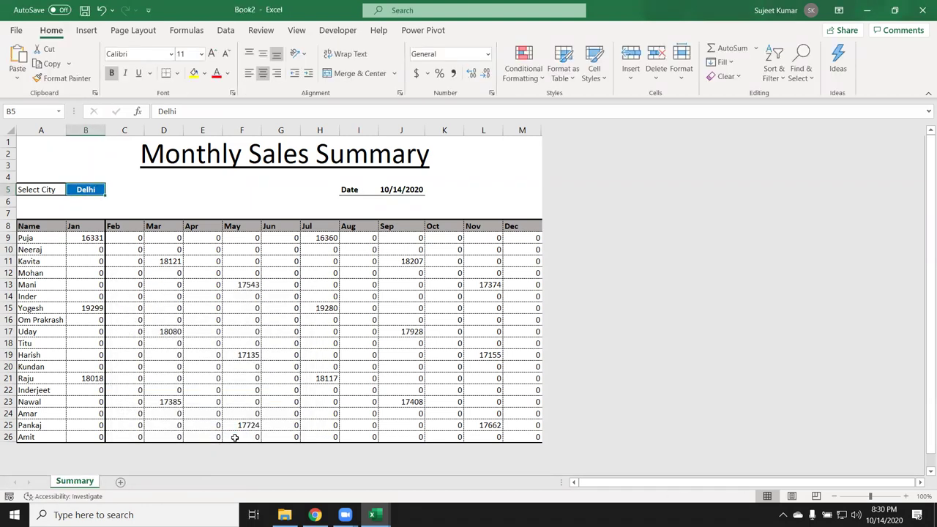
- Inspect Sheets(1) and Item on the macro's rename line, then return to the Book2 window
key(alt+Tab)
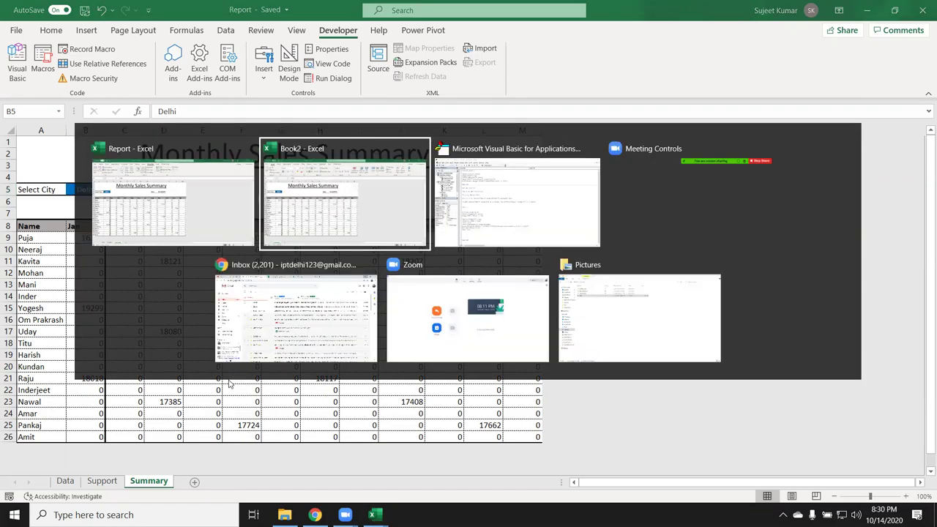
key(alt+Tab)
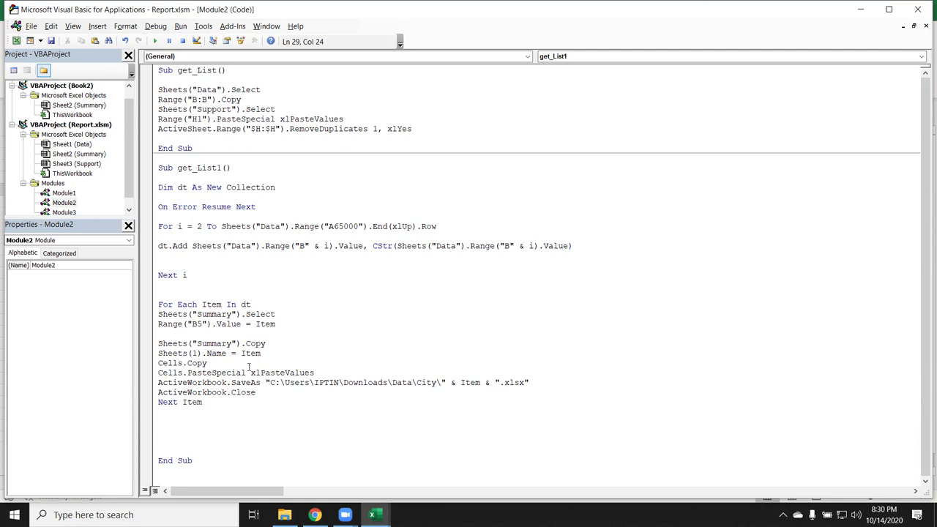
click(193, 353)
double_click(194, 353)
double_click(253, 352)
key(F5)
key(alt+Tab)
key(alt+Tab)
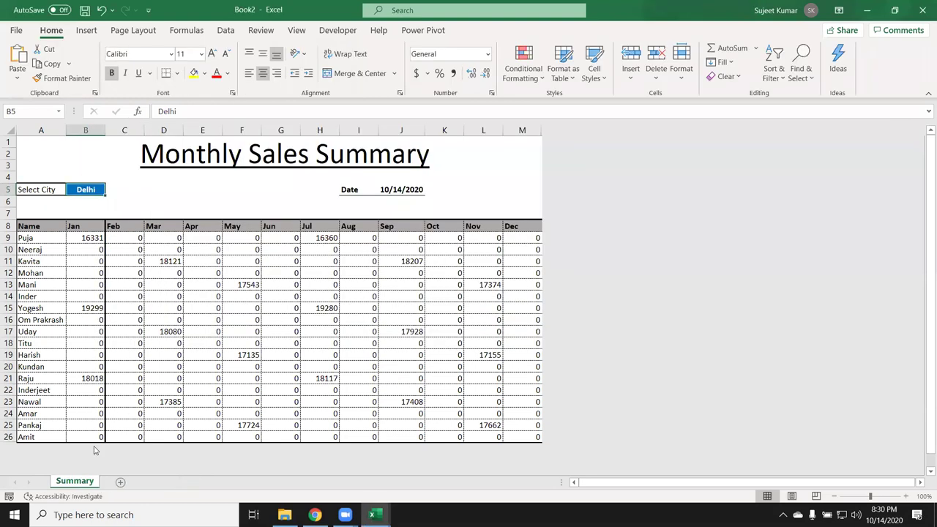
- Rename Book2's Summary sheet to Delhi
double_click(81, 483)
text(Delhi)
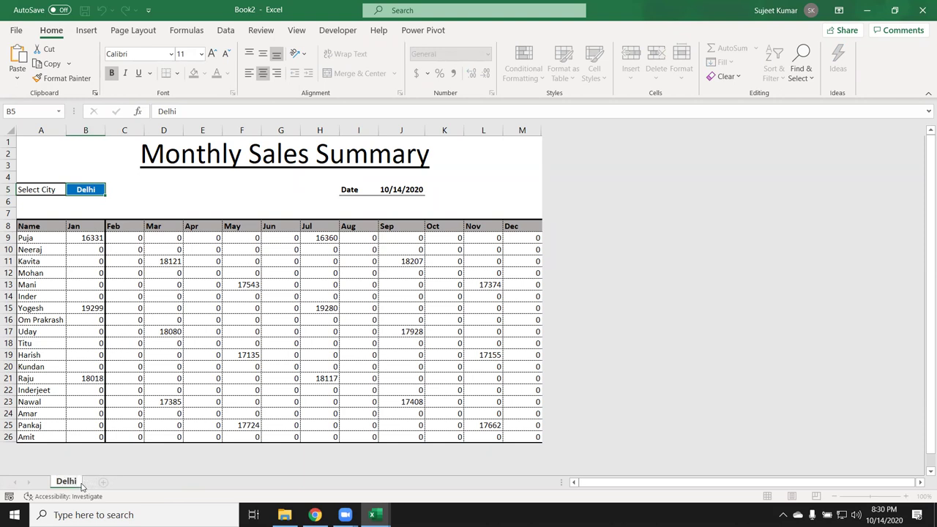
click(153, 364)
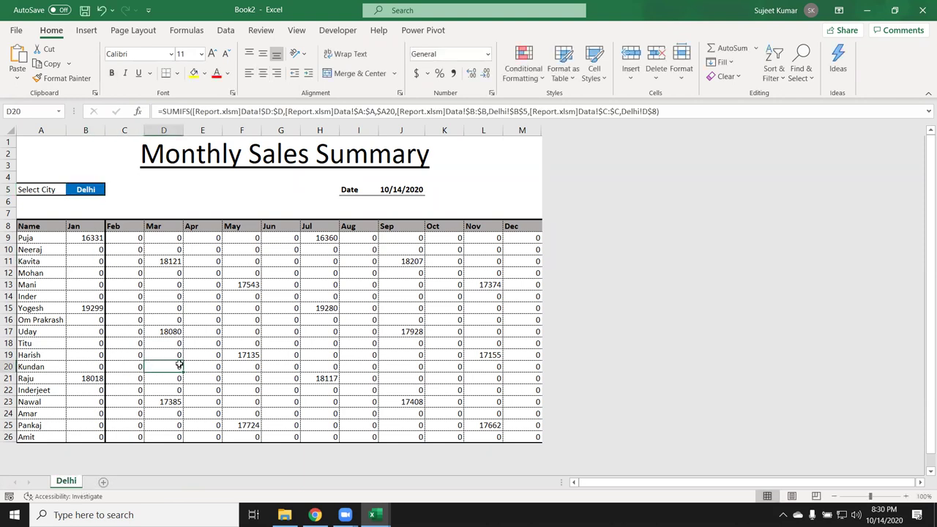
- In the macro code, move to the line that copies all cells
key(alt+Tab)
key(alt+Tab)
key(alt+Tab)
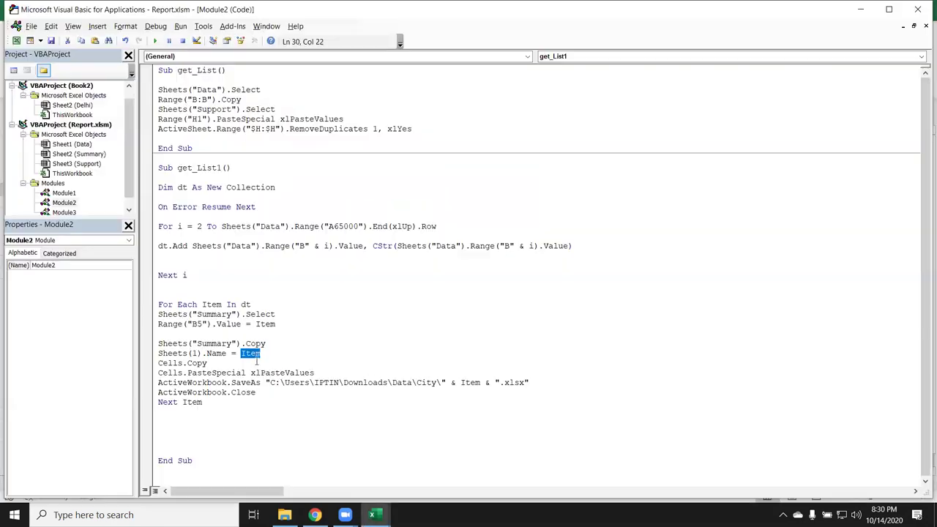
click(217, 364)
key(alt+Tab)
key(alt+Tab)
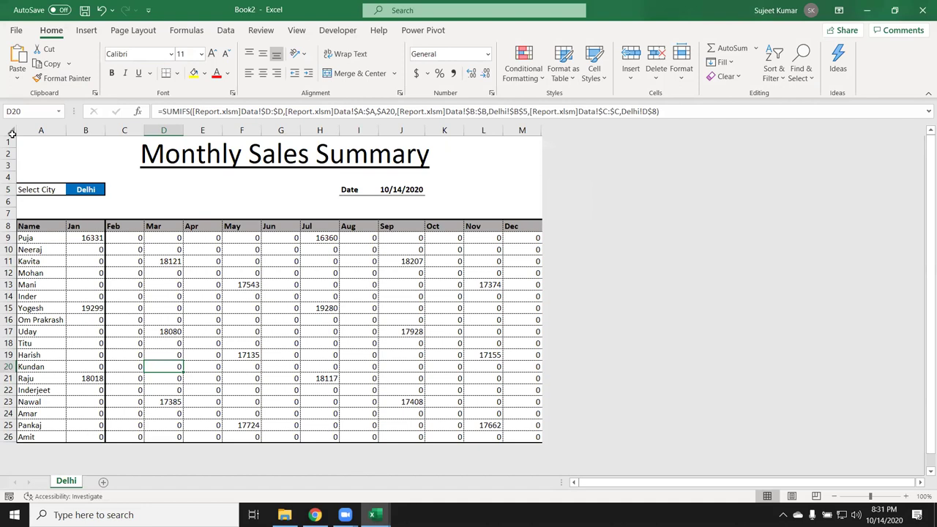
- Copy every cell of the Delhi sheet and check the macro's PasteSpecial xlPasteValues call
click(12, 134)
key(ctrl+c)
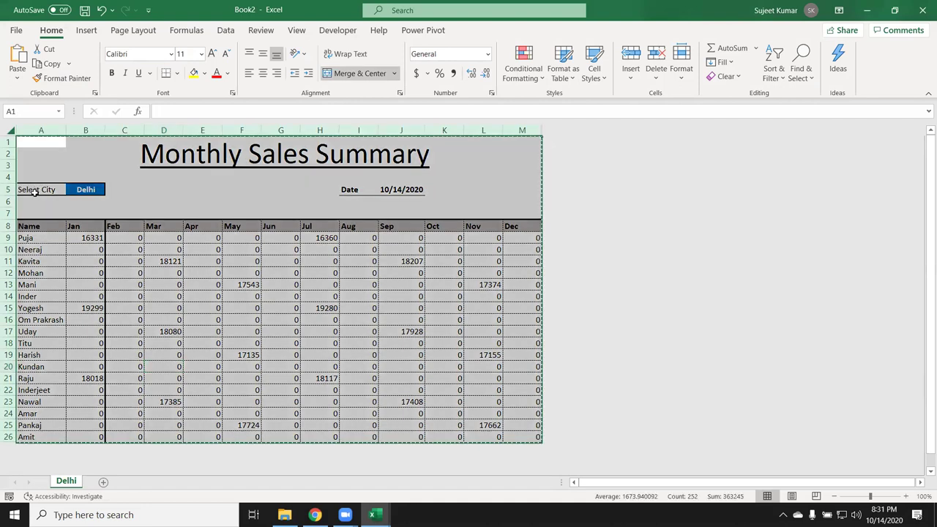
key(alt+Tab)
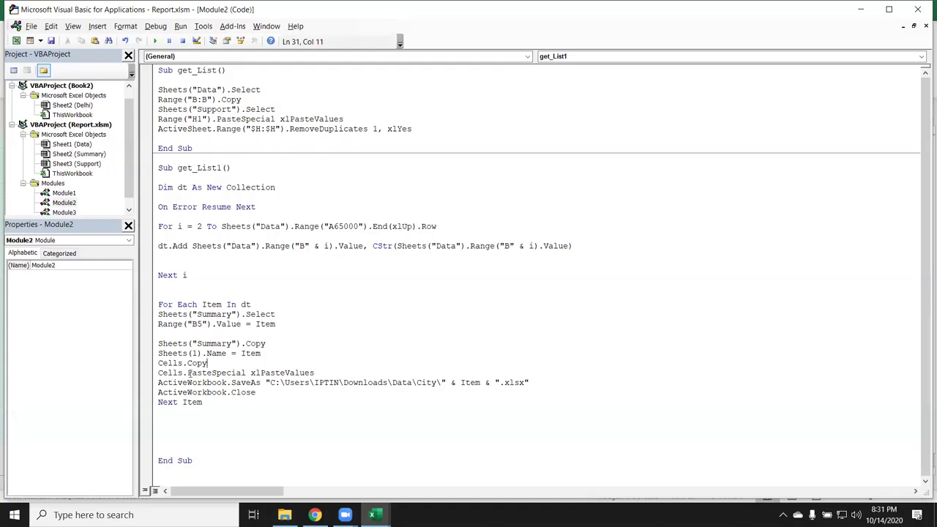
double_click(202, 373)
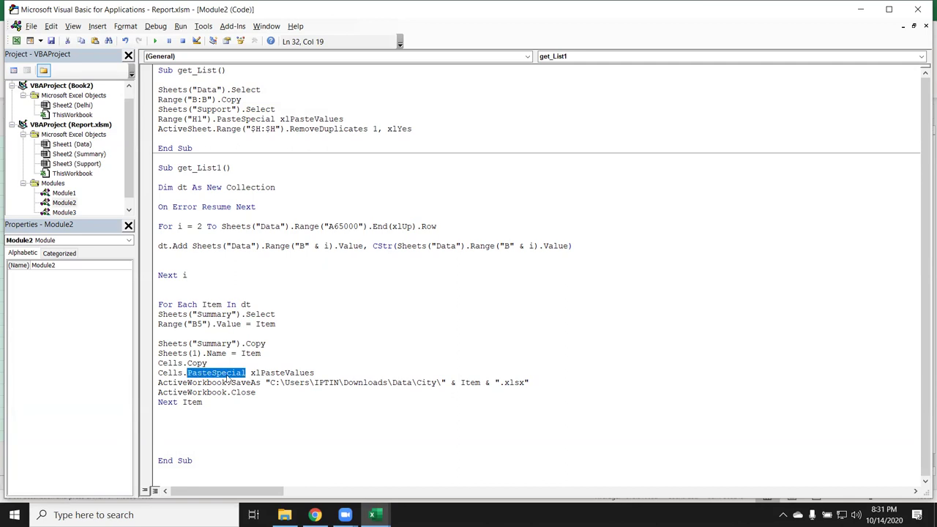
click(264, 372)
key(alt+Tab)
- Paste the copied cells back onto the Delhi sheet as values only
right_click(114, 279)
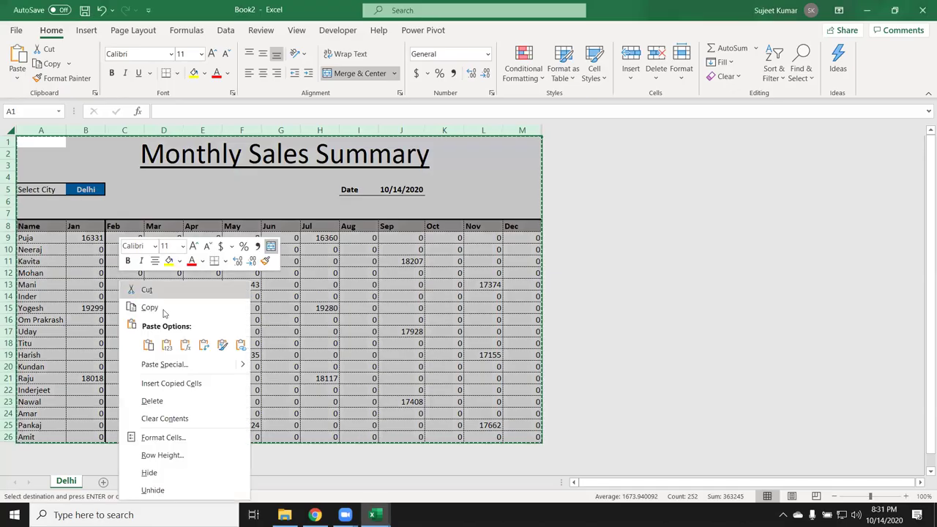
click(184, 374)
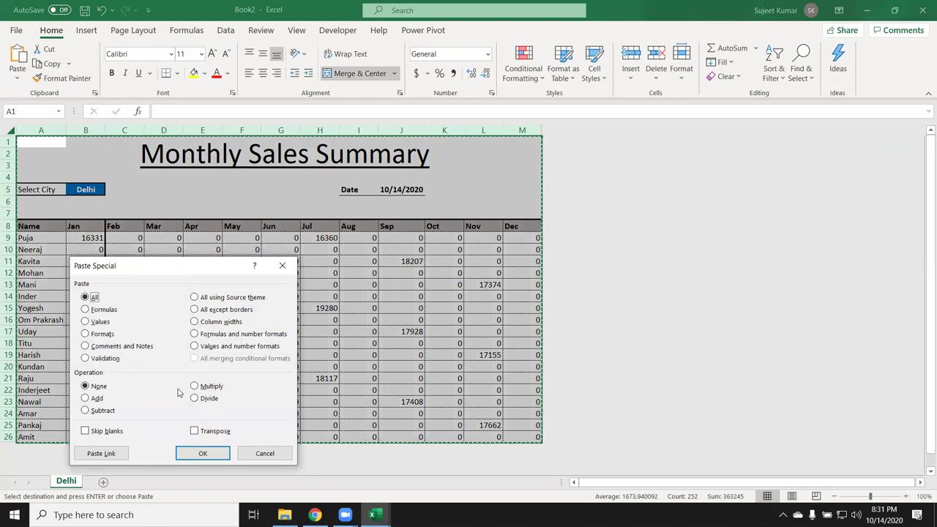
click(93, 323)
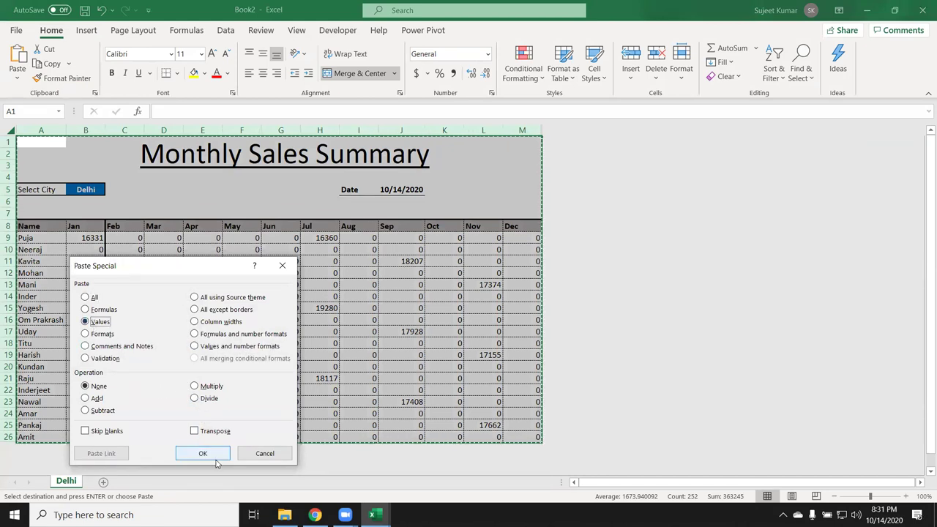
click(212, 455)
click(234, 291)
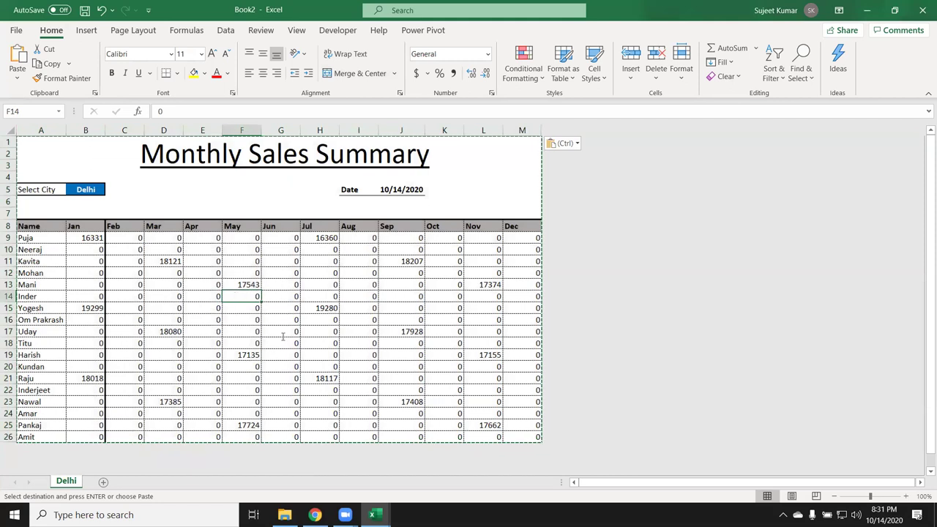
key(alt+F11)
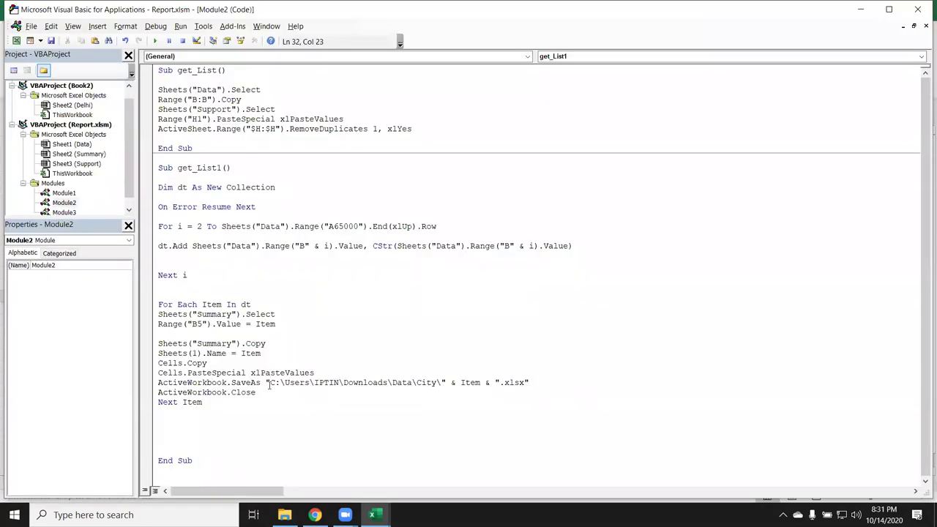
- Run the macro's close step, closing Book2 without saving and discarding the clipboard contents
drag(460, 382, 489, 382)
click(531, 384)
drag(264, 401, 185, 402)
key(F5)
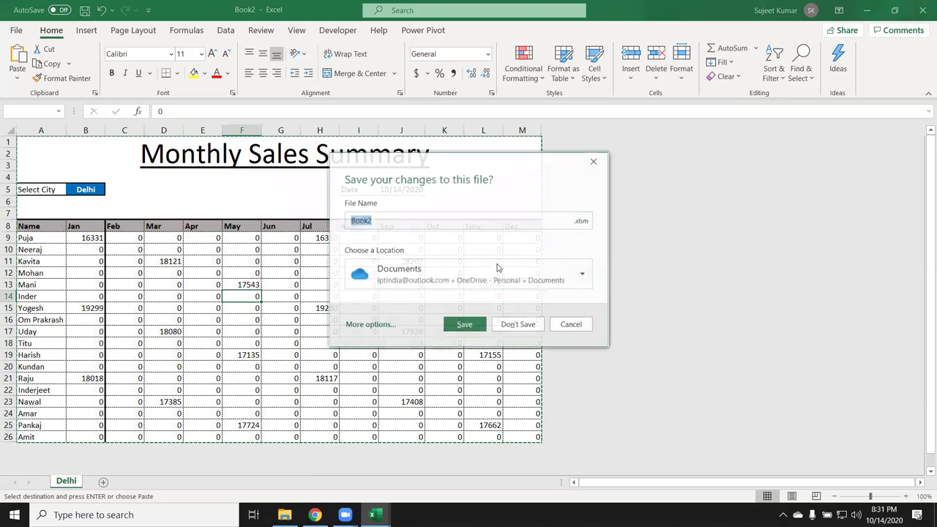
click(518, 324)
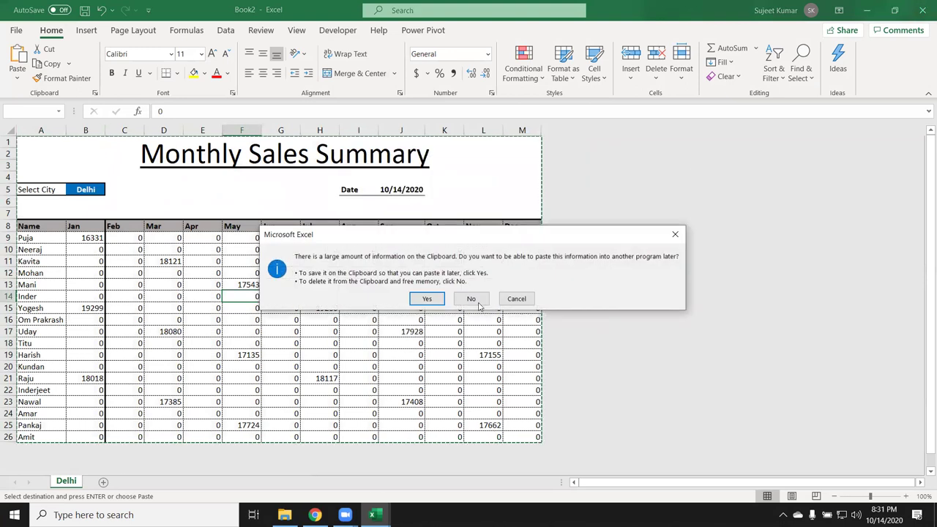
click(477, 303)
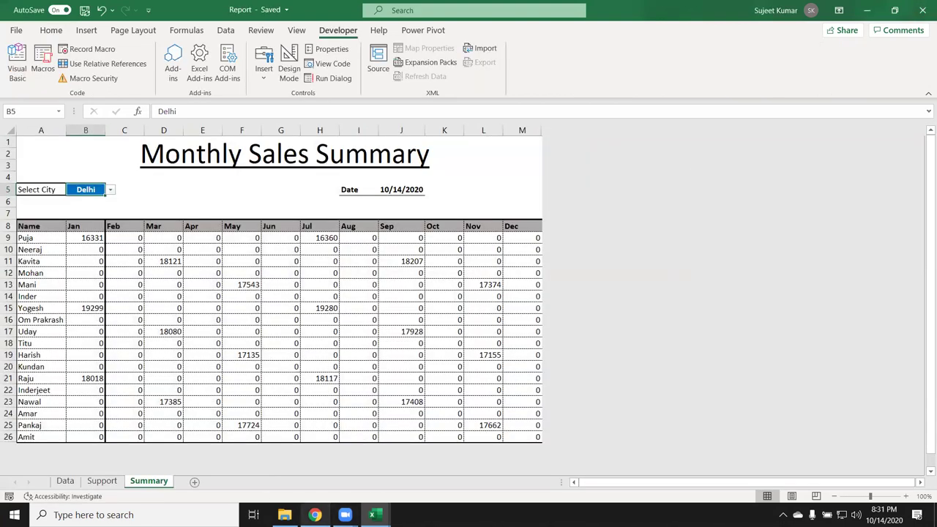
- Open the Downloads\Data\City folder in File Explorer
click(284, 515)
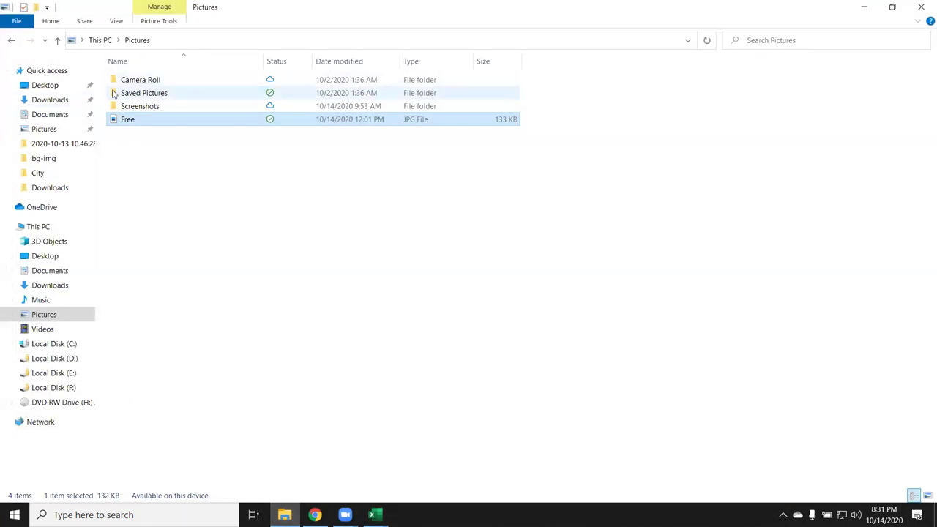
click(60, 285)
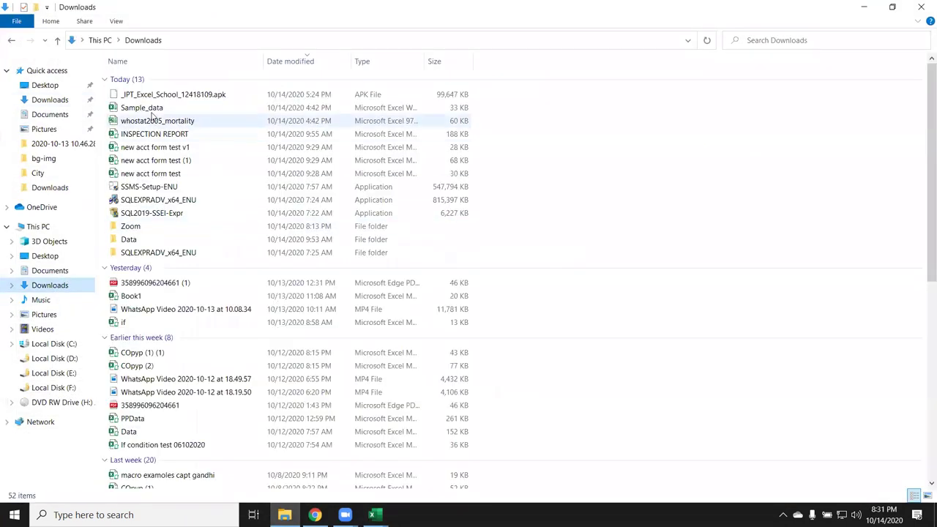
double_click(133, 241)
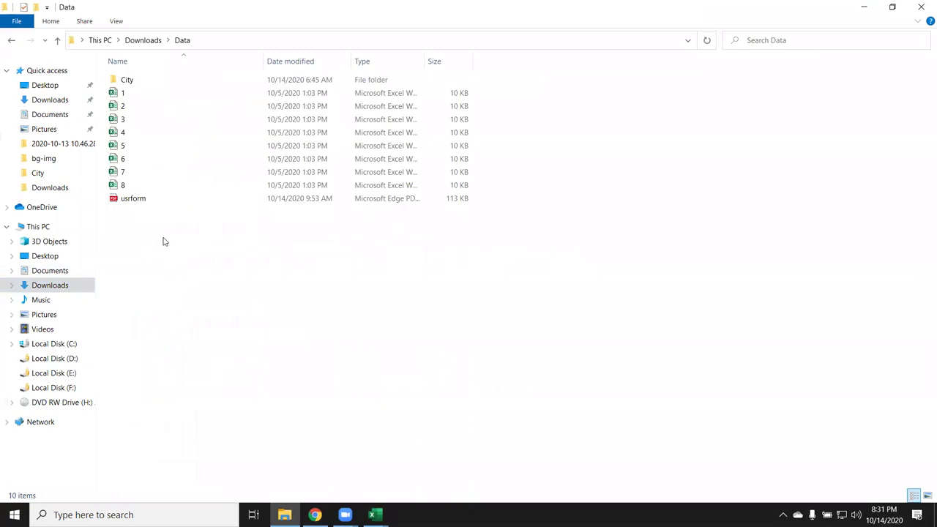
double_click(150, 82)
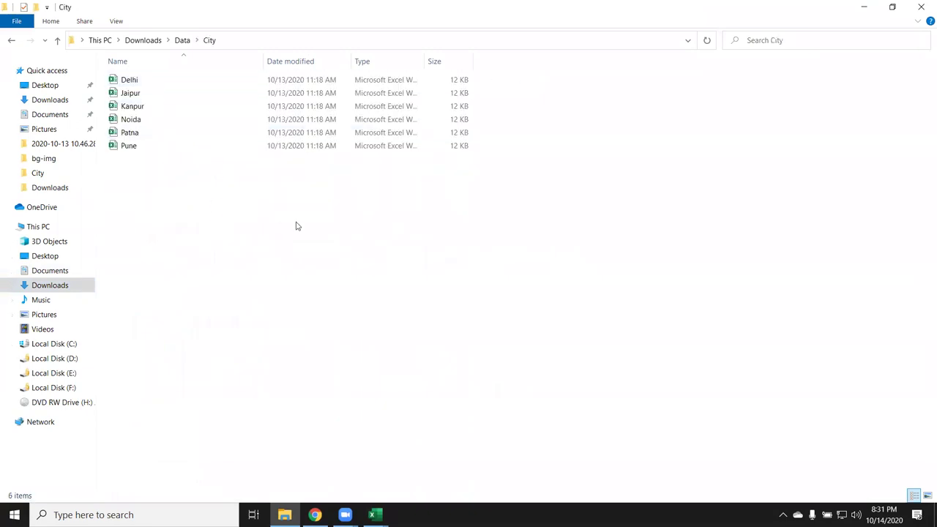
- Permanently delete all six city workbooks with Shift+Delete
drag(331, 246, 80, 76)
key(shift+Delete)
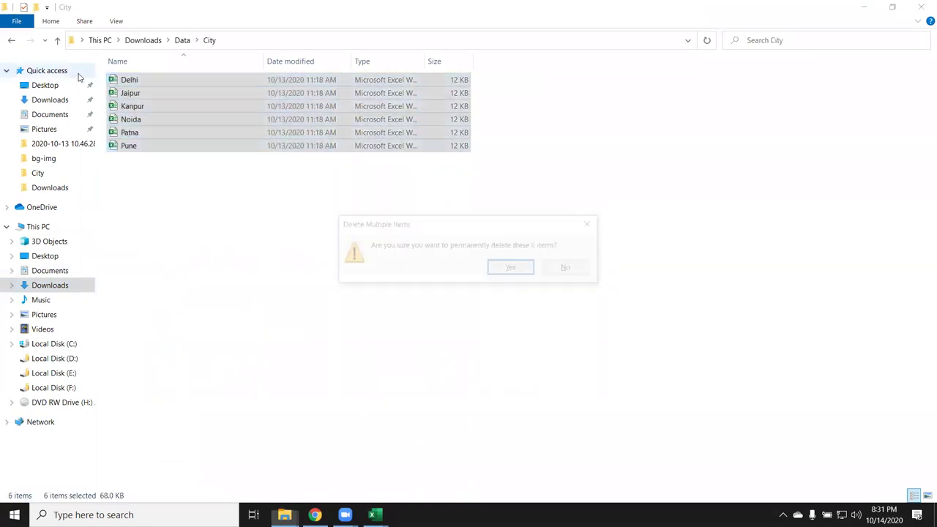
click(518, 269)
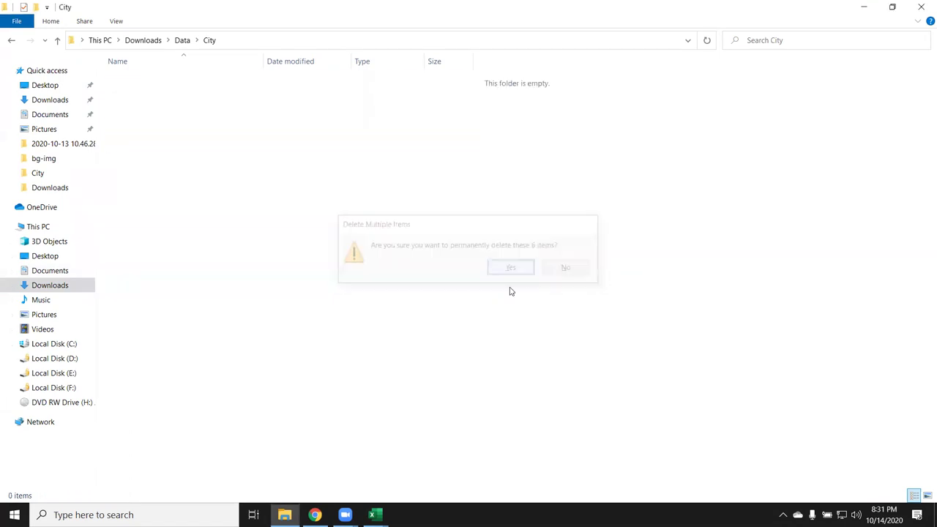
click(375, 514)
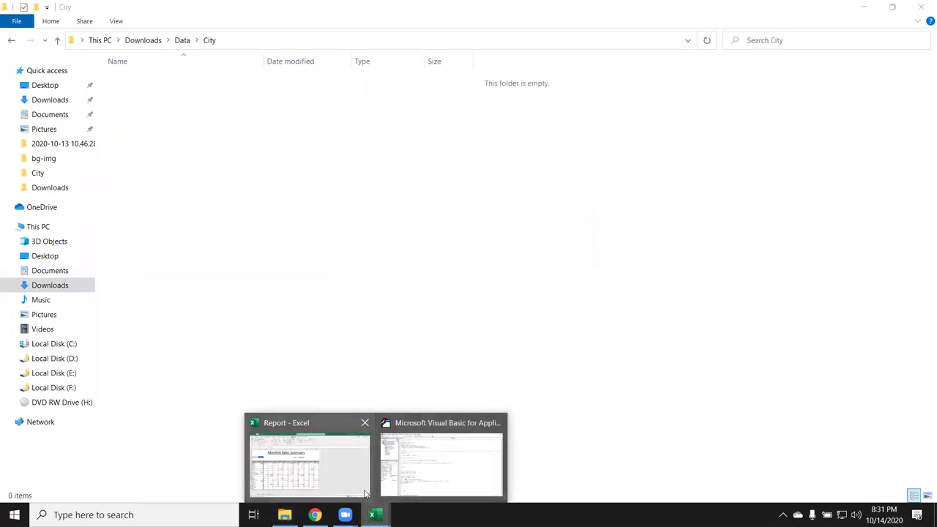
- Run get_List1 from the Report workbook's Macros list to regenerate the city files
click(364, 494)
click(42, 62)
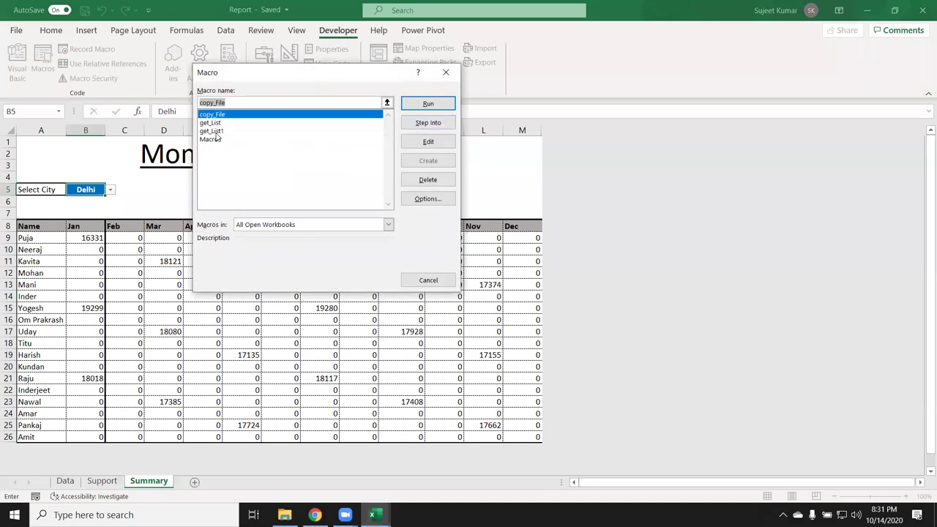
click(215, 132)
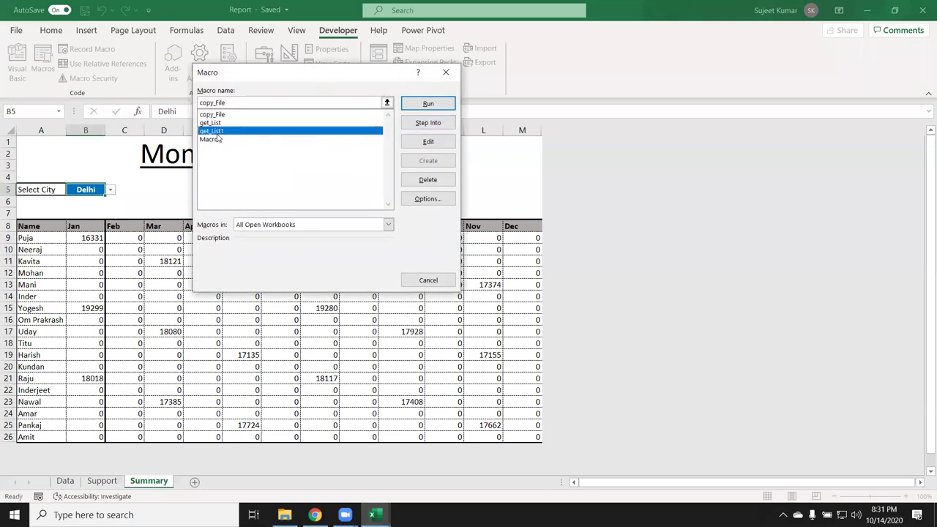
click(428, 104)
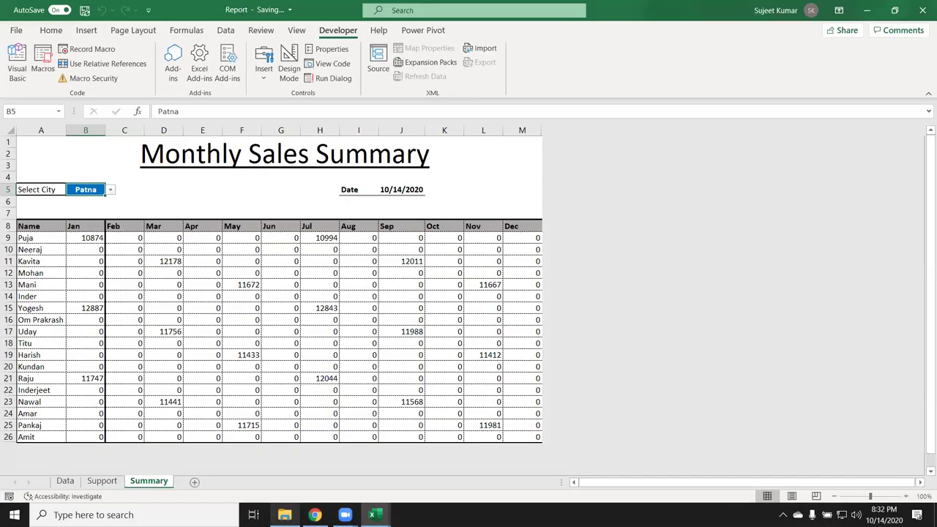
mouse_move(373, 514)
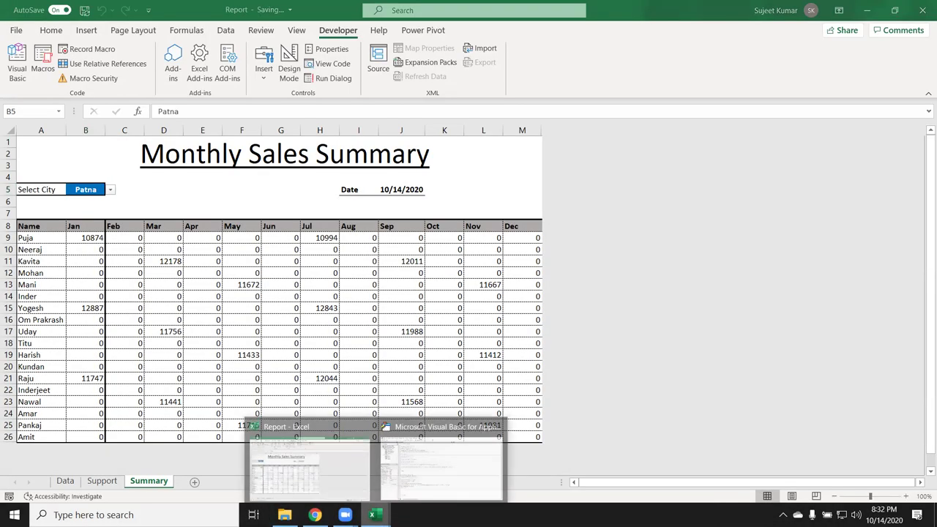
click(437, 463)
- Insert blank lines before Next Item and above ActiveWorkbook.Close in get_List1's loop
click(159, 403)
key(Return)
key(Up)
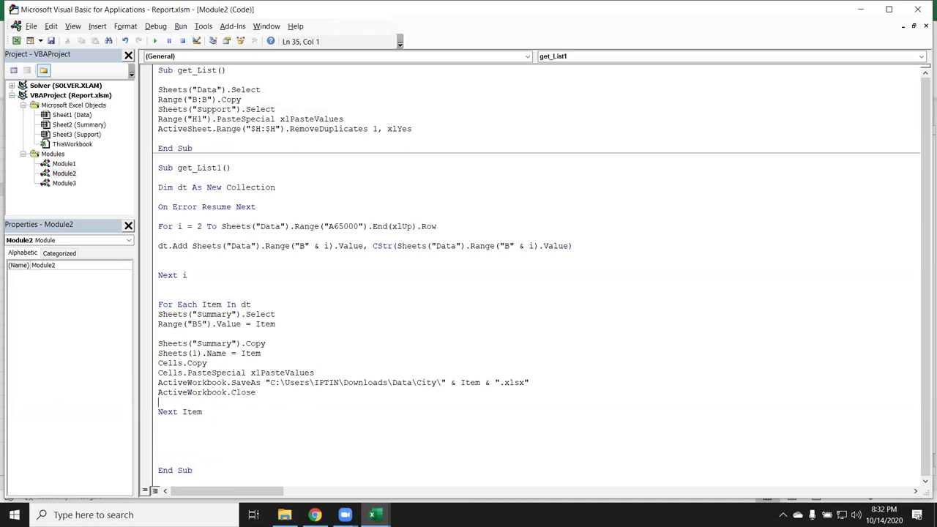
key(Up)
key(Return)
key(Up)
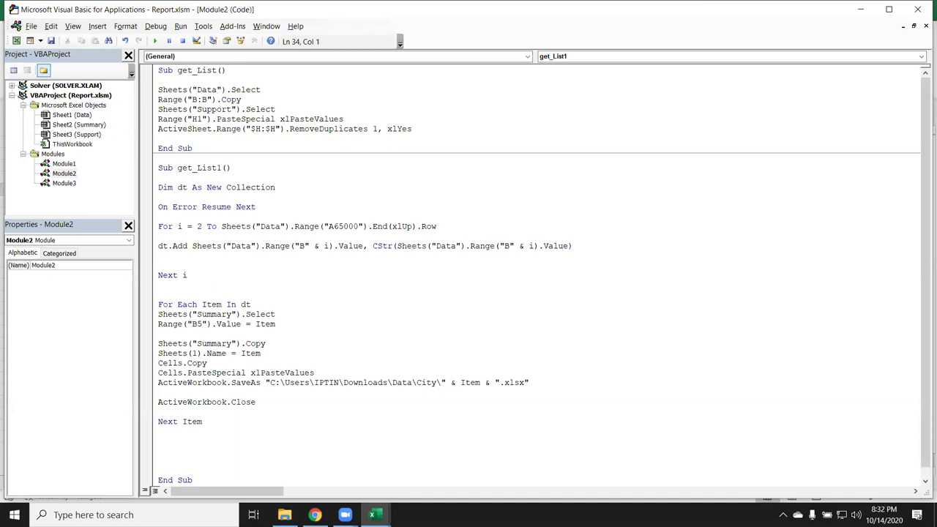
key(alt+F11)
key(alt+F11)
click(174, 253)
double_click(180, 246)
drag(192, 246, 366, 247)
key(shift+End)
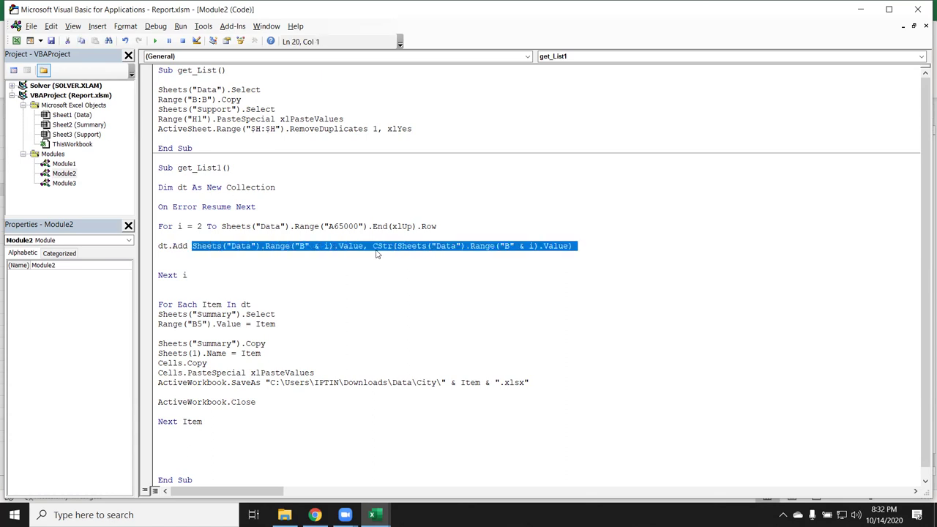
click(375, 264)
drag(374, 247, 573, 247)
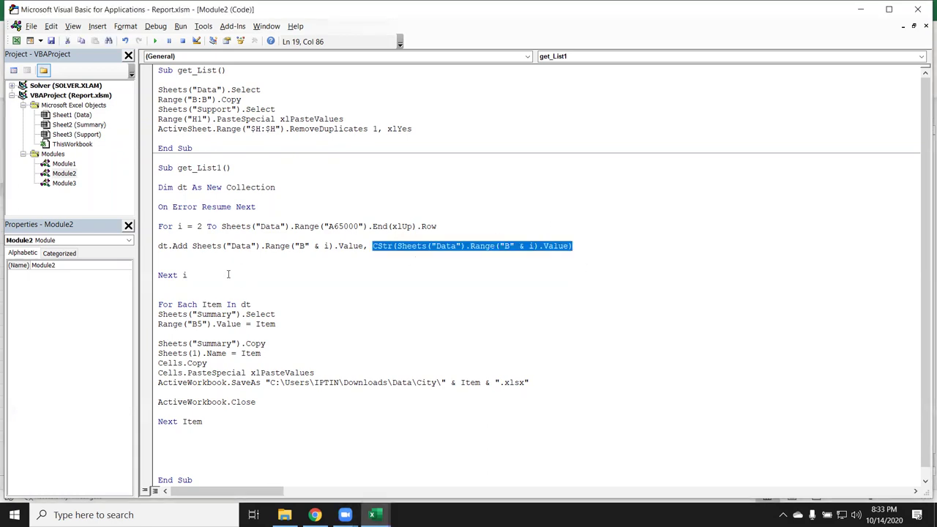
- Look over the dt.Add line and Module3's Macro1 code, then go to Gmail in Chrome
drag(187, 246, 160, 248)
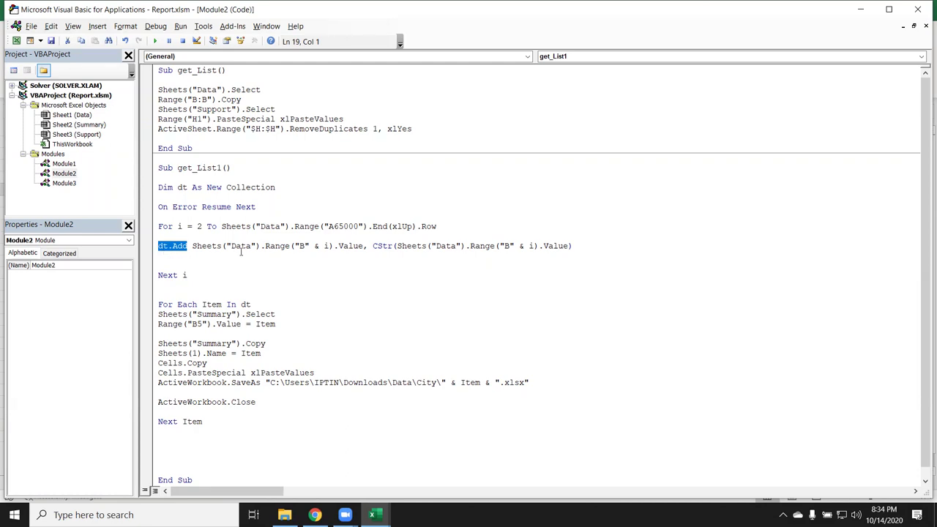
click(65, 184)
double_click(65, 184)
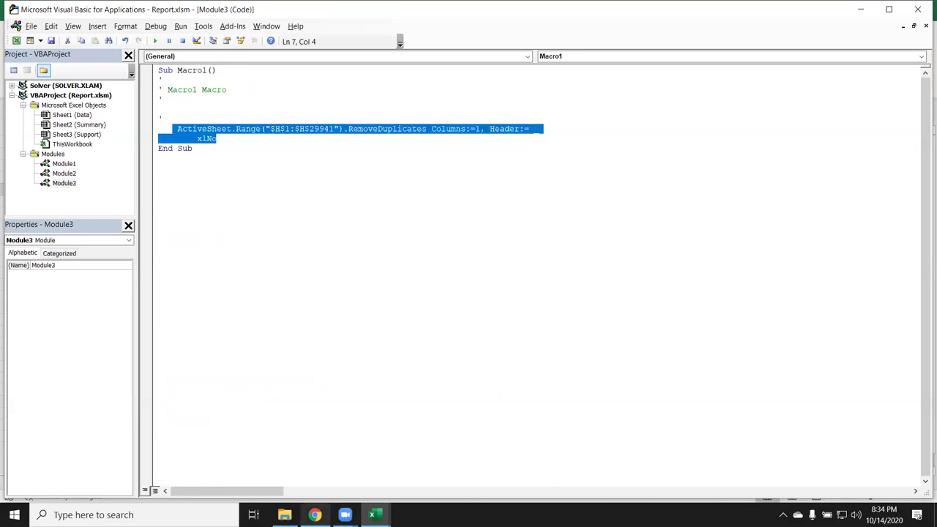
click(315, 515)
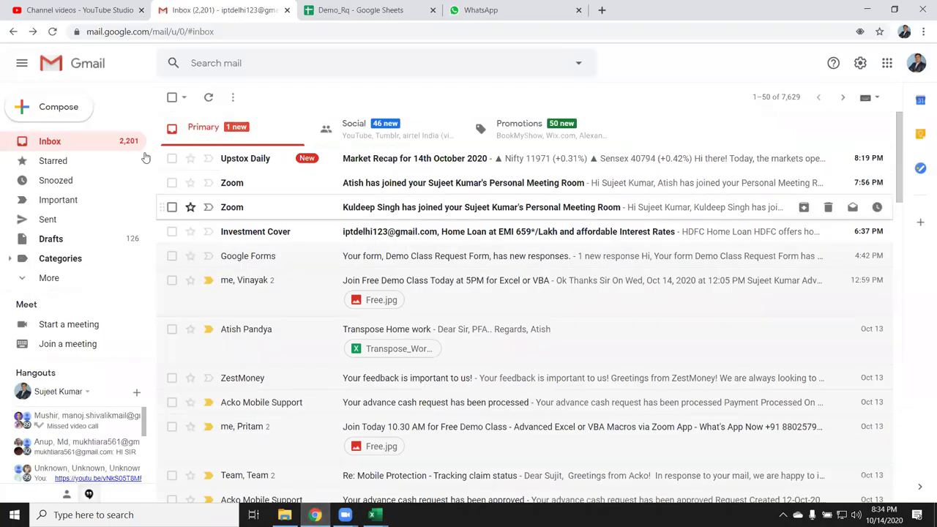
- Compose a new Gmail message to four autocompleted recipients with the subject 'file'
click(68, 108)
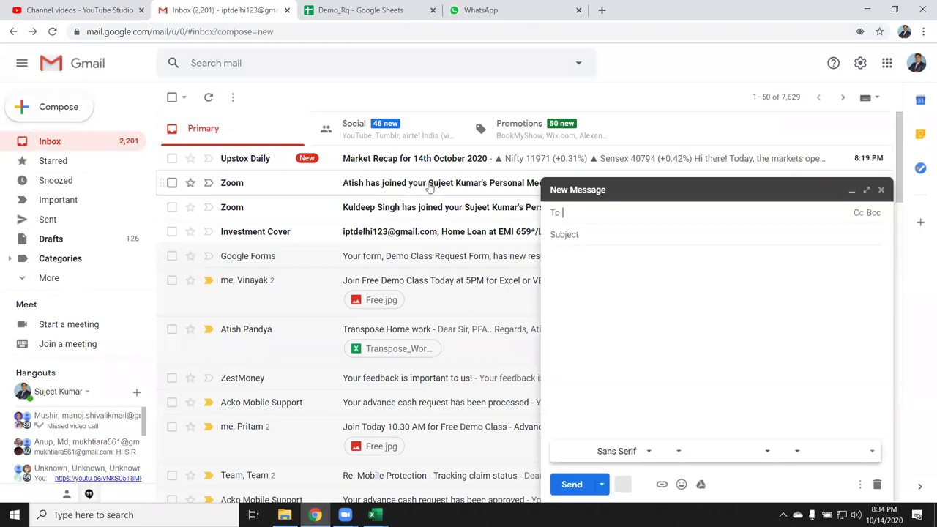
text(atis)
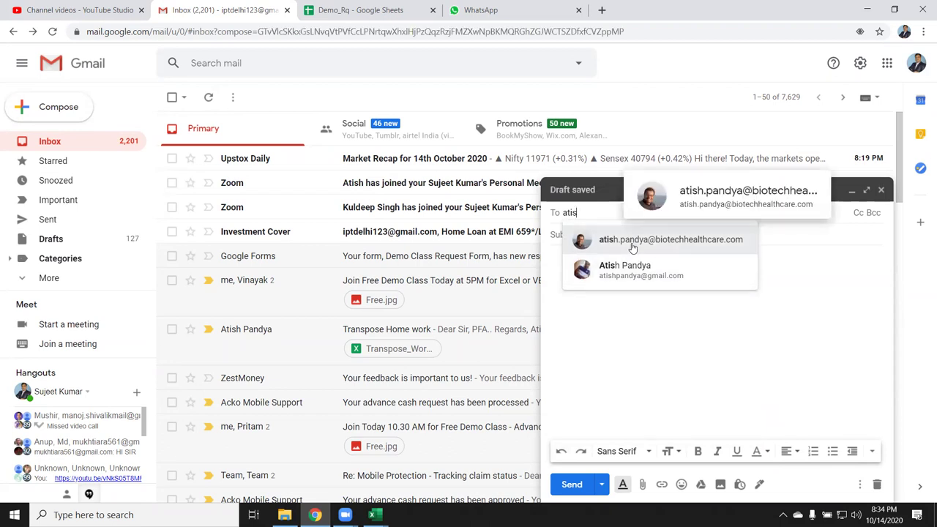
click(632, 247)
text(n)
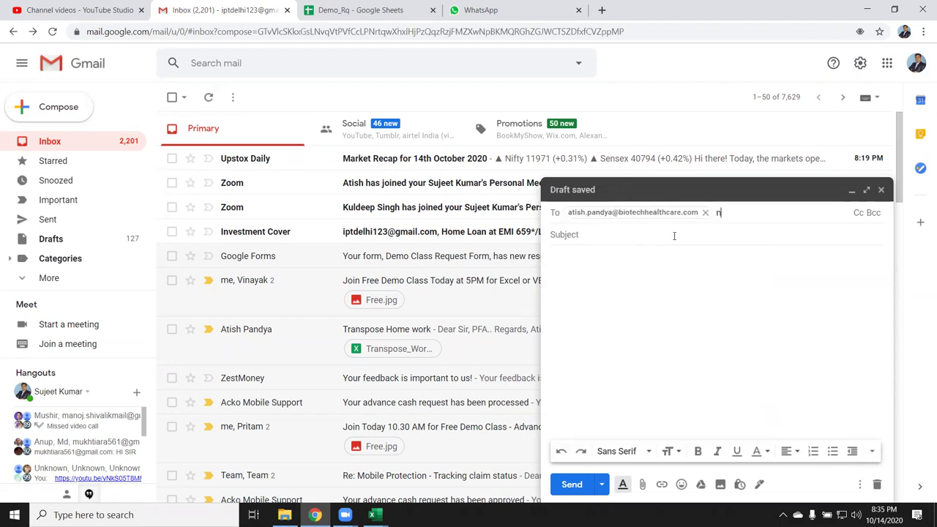
text(avin)
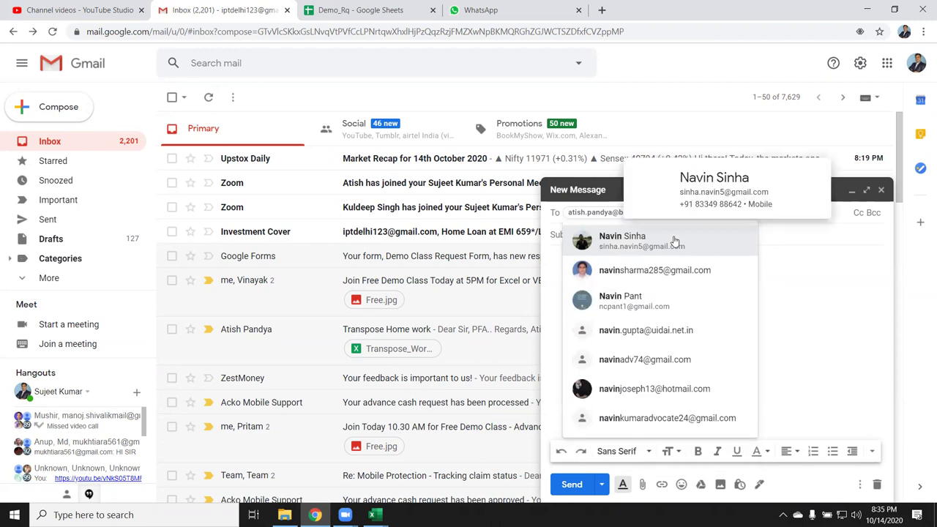
click(675, 249)
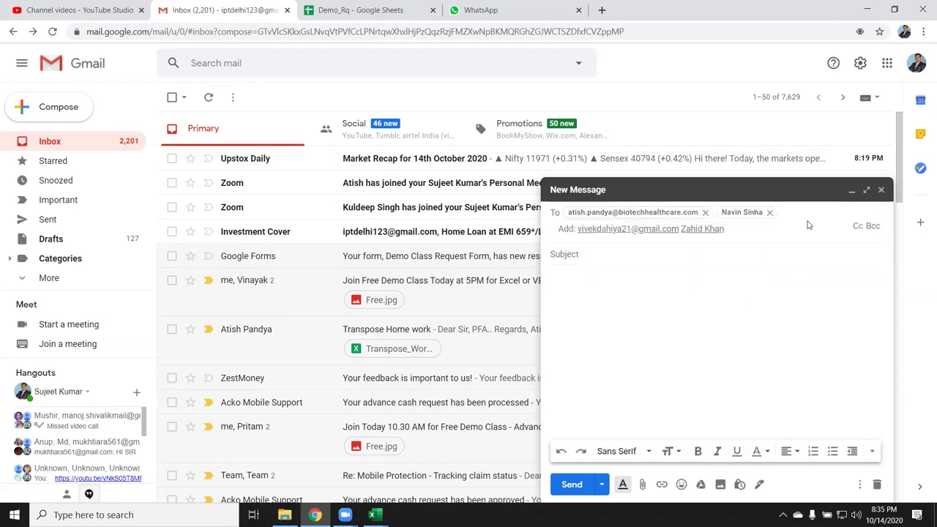
click(606, 231)
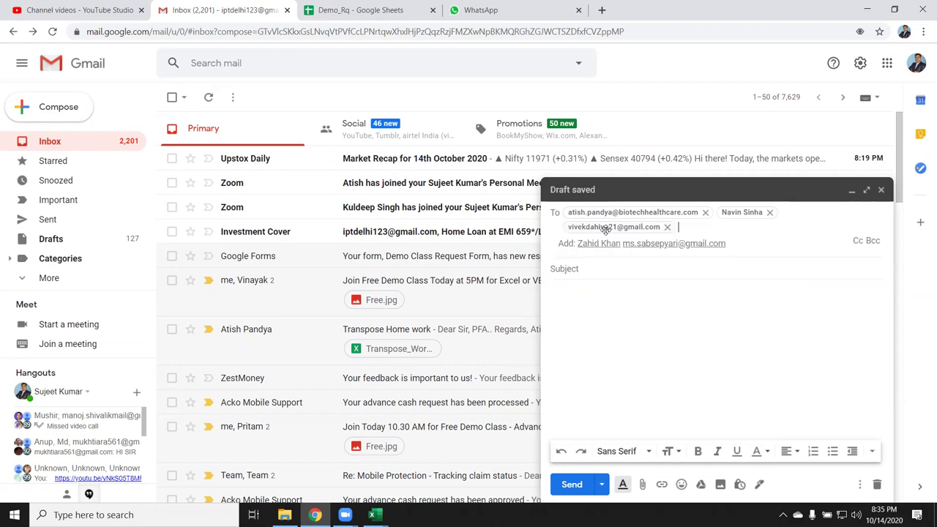
click(617, 243)
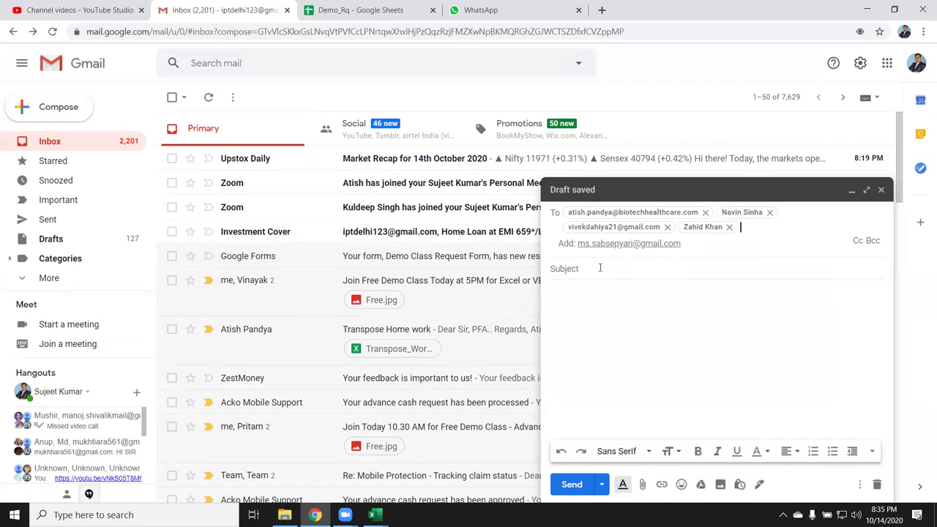
click(601, 267)
text(file)
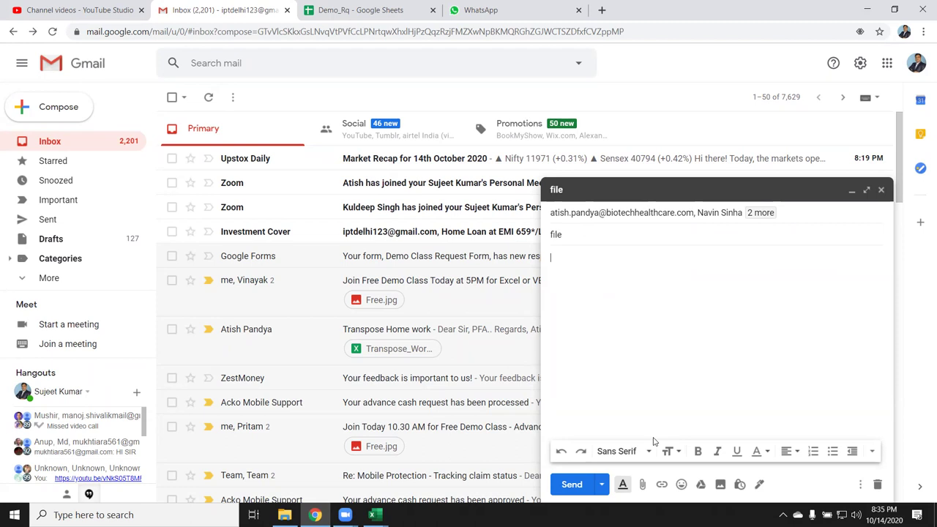
- Attach Report.xlsm from the Desktop to the 'file' Gmail message
click(643, 483)
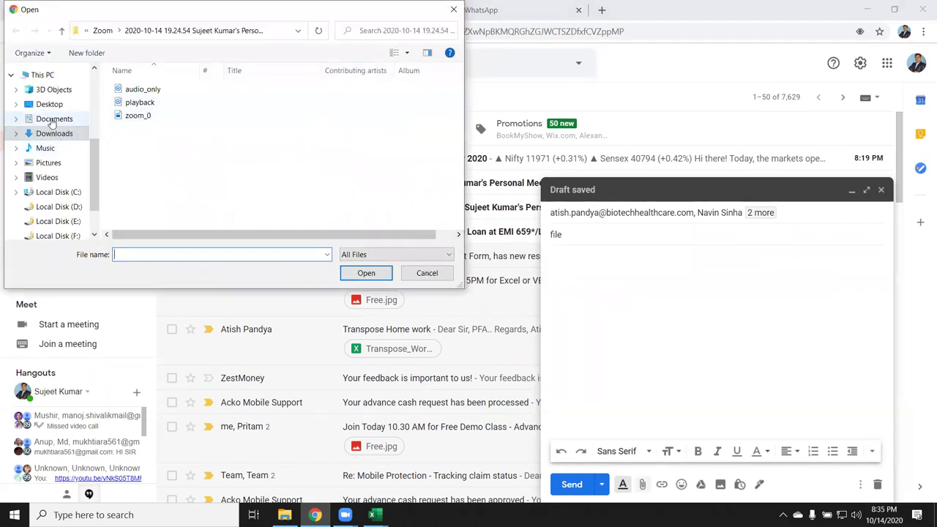
click(49, 104)
double_click(138, 129)
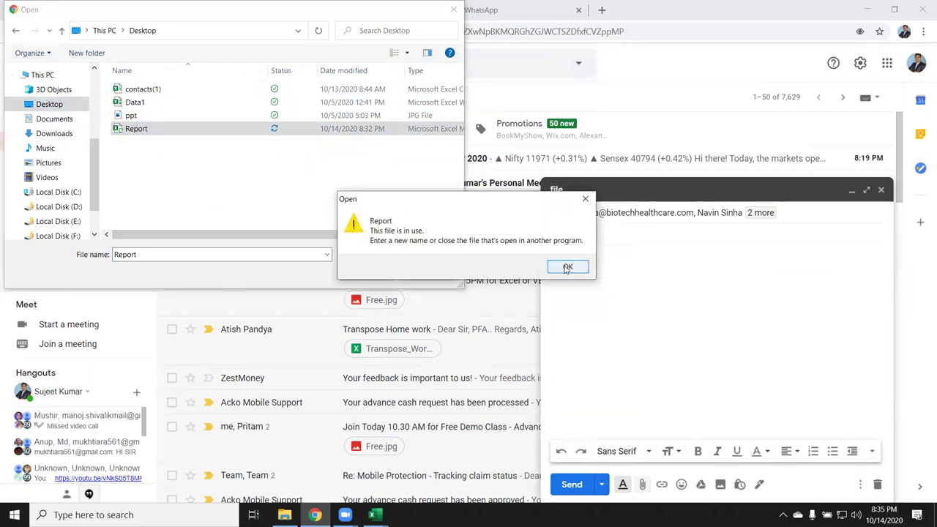
click(563, 266)
drag(146, 134, 646, 320)
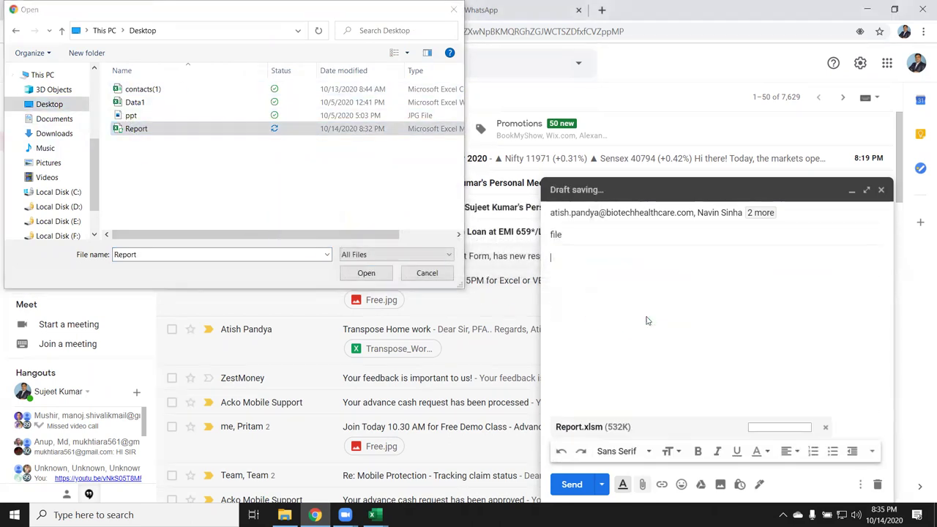
- Send the 'file' message with Report.xlsm attached and return to the desktop
click(421, 274)
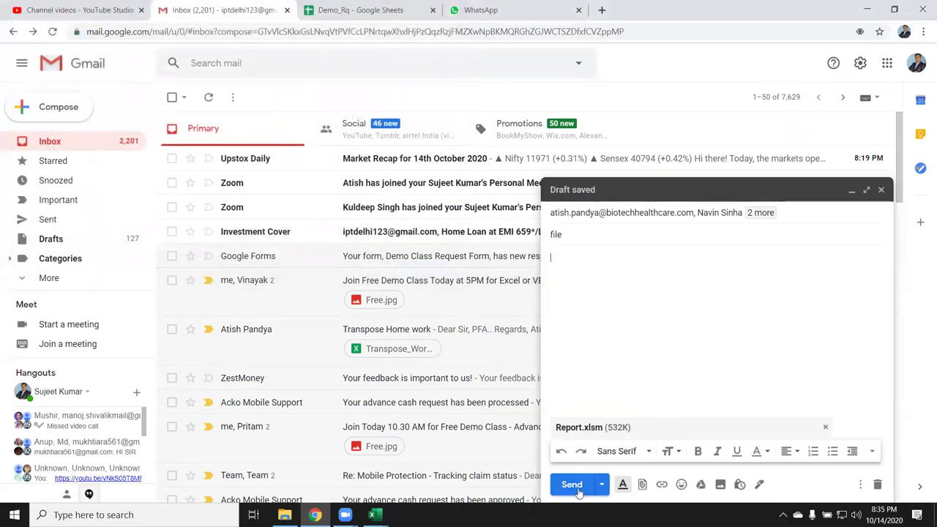
click(576, 491)
mouse_move(433, 338)
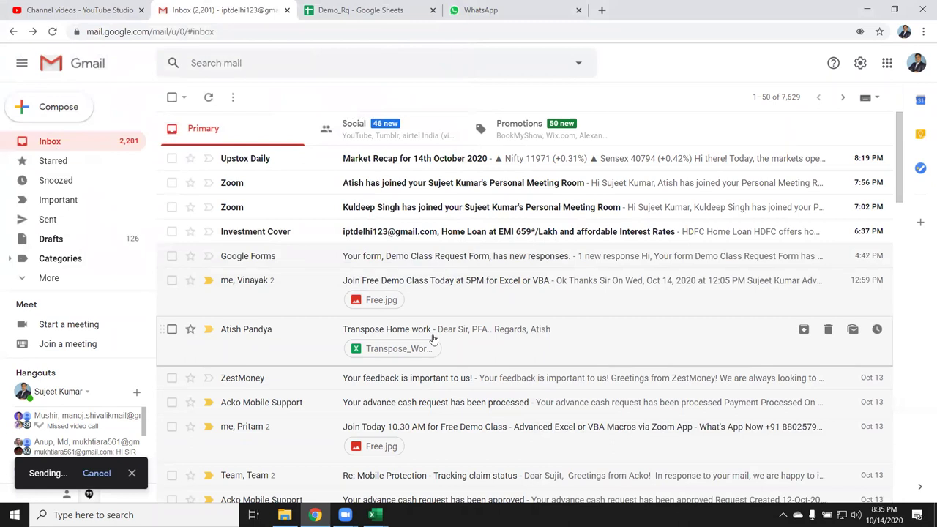
key(super+d)
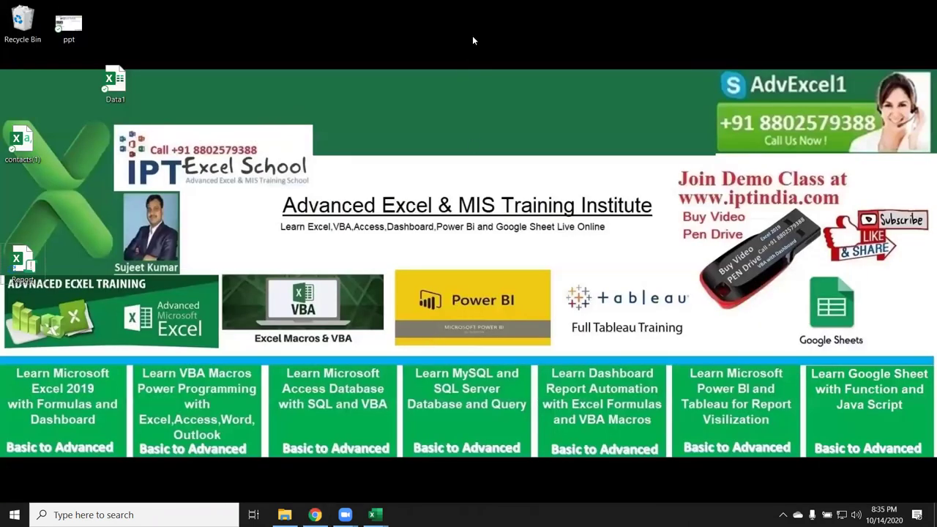